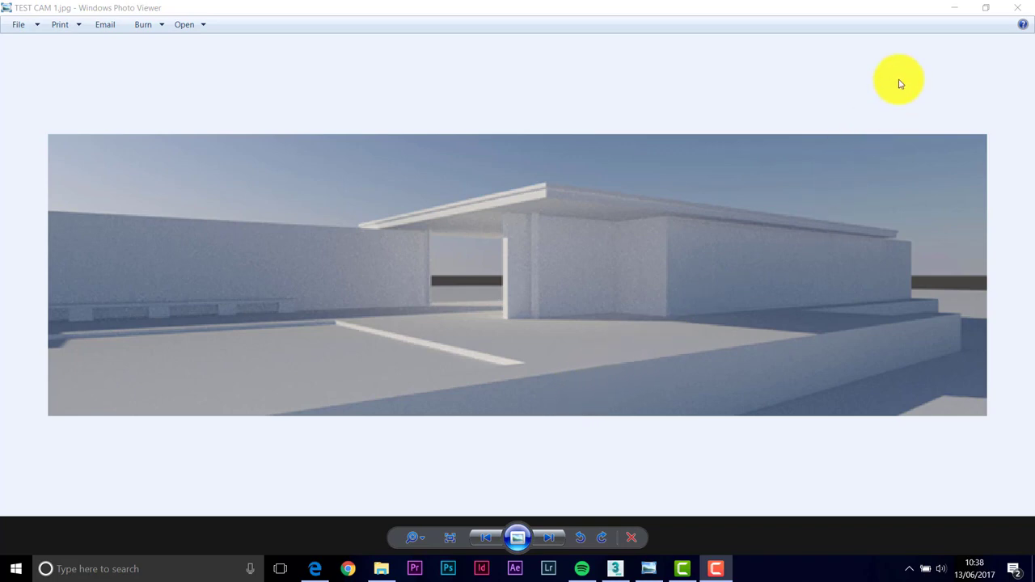
# Close the TEST CAM 1.jpg preview and open the scene ART Set-Up - End Part 1.max from the desktop ART folder in 3ds Max.
pyautogui.click(1018, 8)
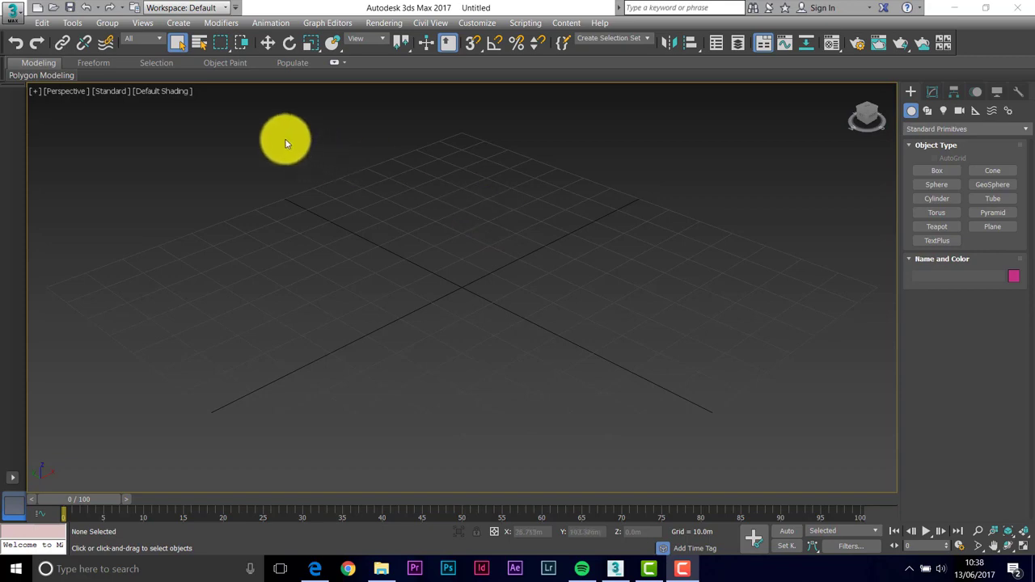
pyautogui.click(54, 8)
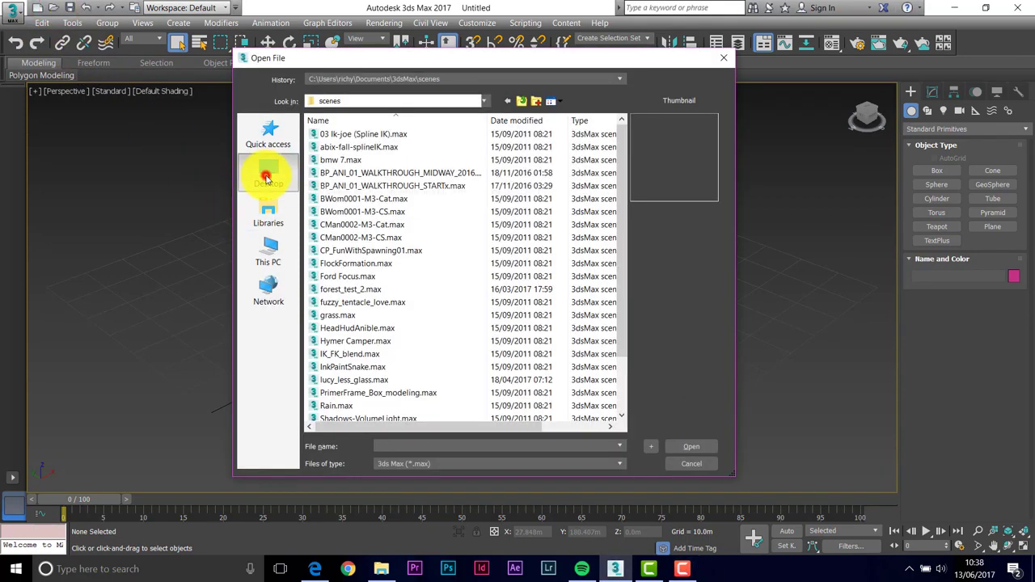
pyautogui.click(266, 176)
pyautogui.click(358, 143)
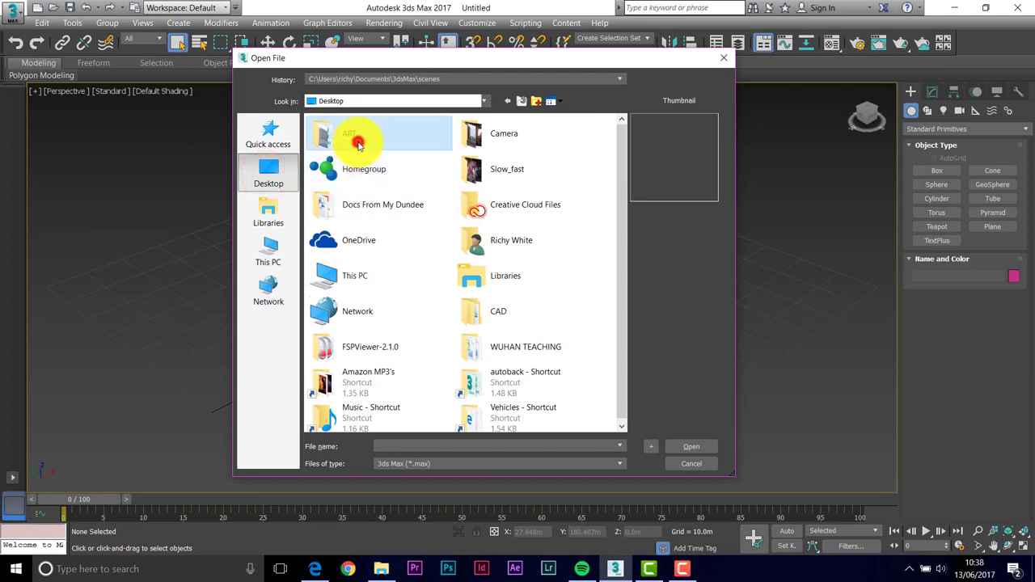
pyautogui.doubleClick(358, 144)
pyautogui.click(418, 177)
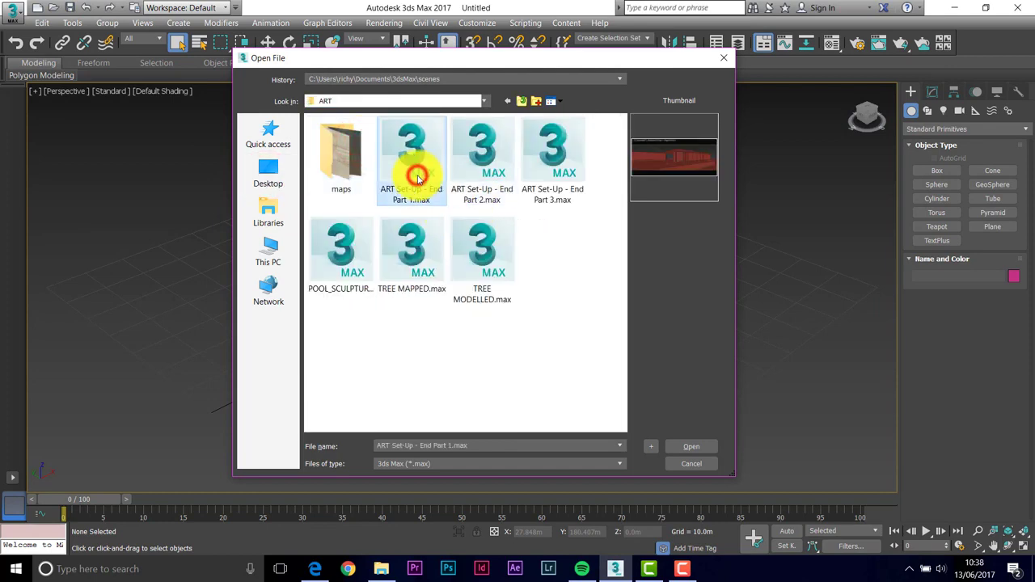
pyautogui.click(691, 447)
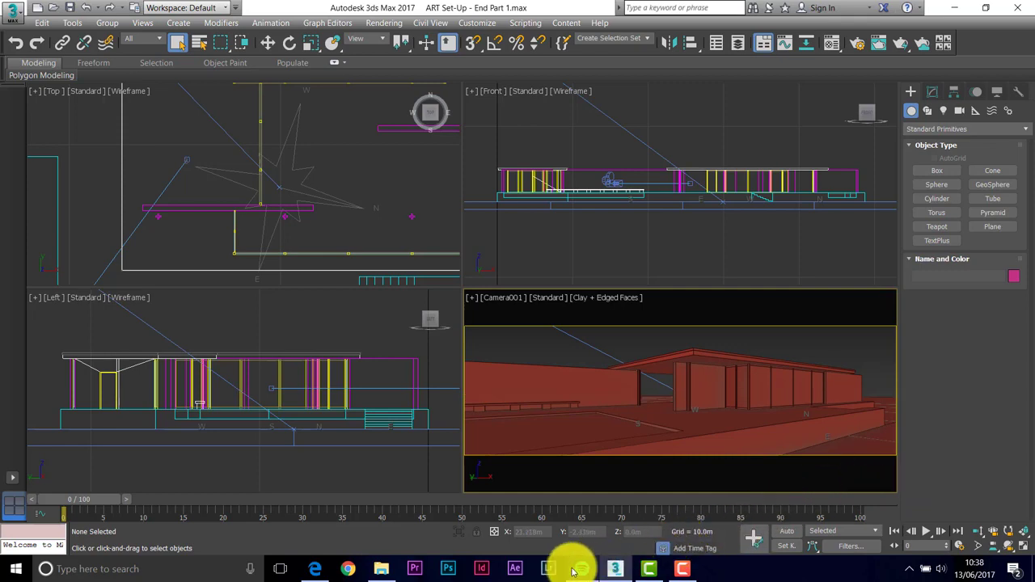
# Switch to File Explorer, open the maps folder inside ART, and widen the window to show the texture thumbnails.
pyautogui.click(381, 568)
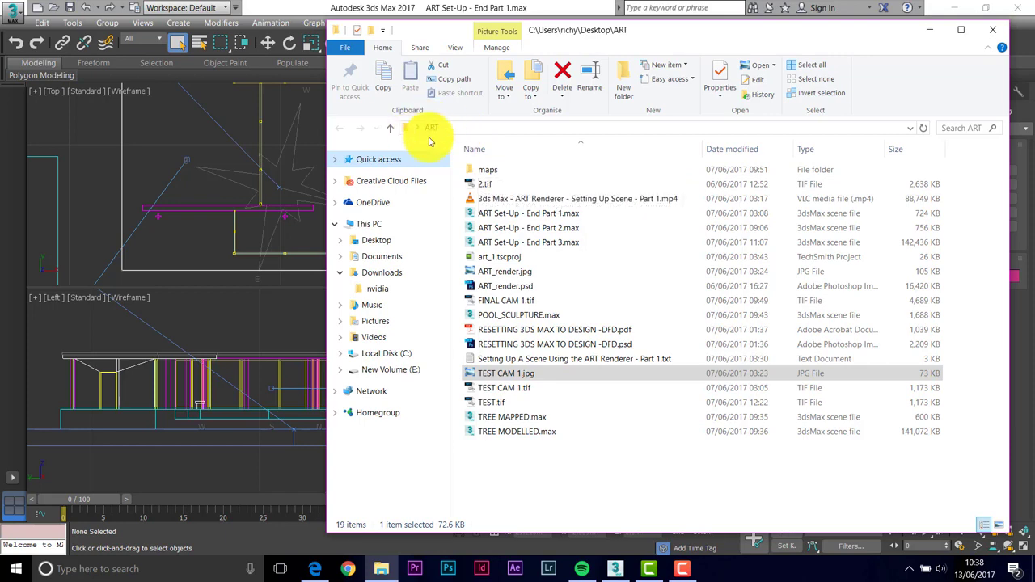
pyautogui.doubleClick(475, 168)
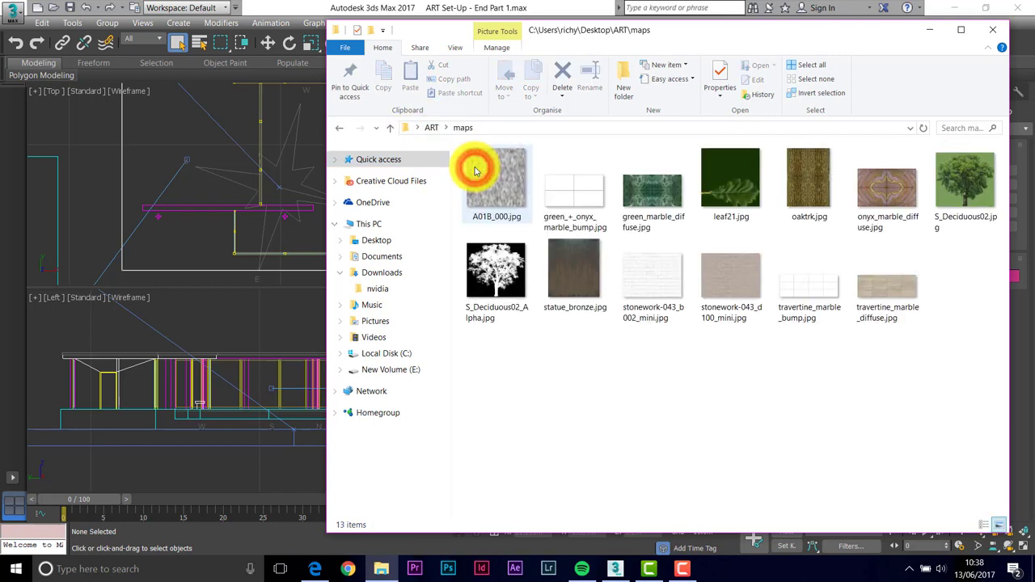
pyautogui.moveTo(326, 235); pyautogui.dragTo(141, 234)
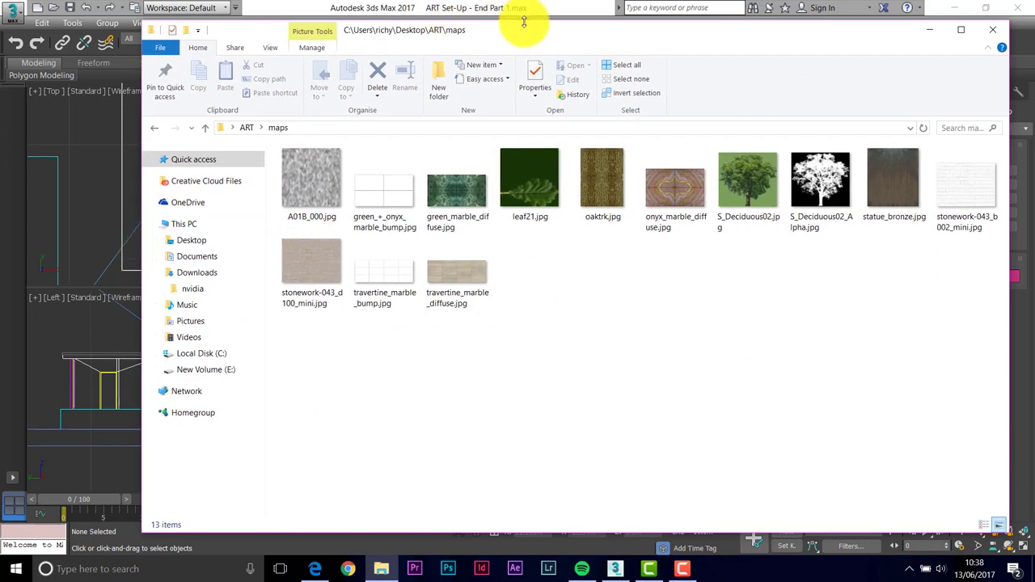
pyautogui.moveTo(522, 29); pyautogui.dragTo(471, 27)
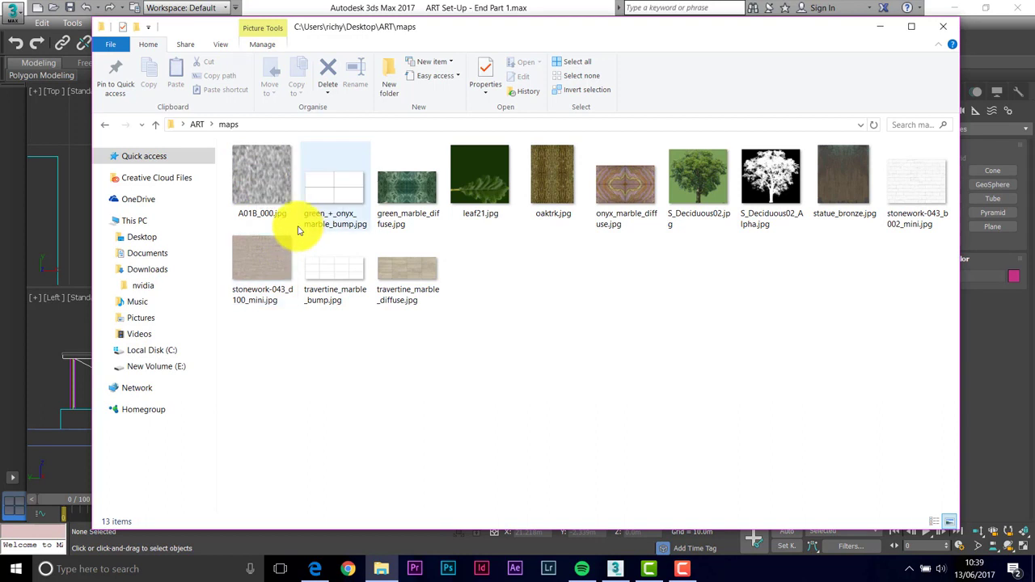
# Preview the A01B_000.jpg texture enlarged, and close the preview.
pyautogui.rightClick(261, 184)
pyautogui.click(305, 61)
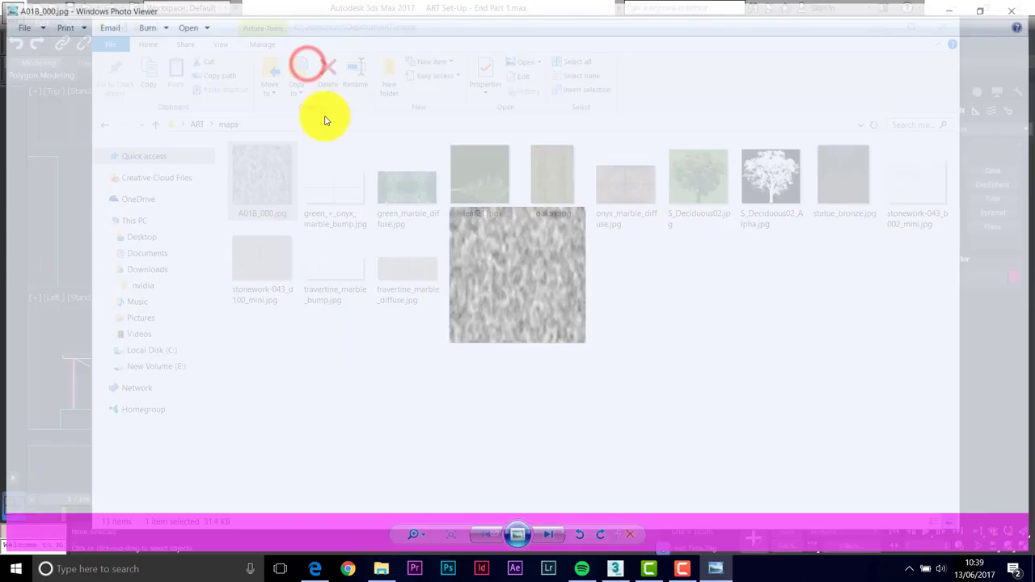
pyautogui.scroll(6, 497, 283)
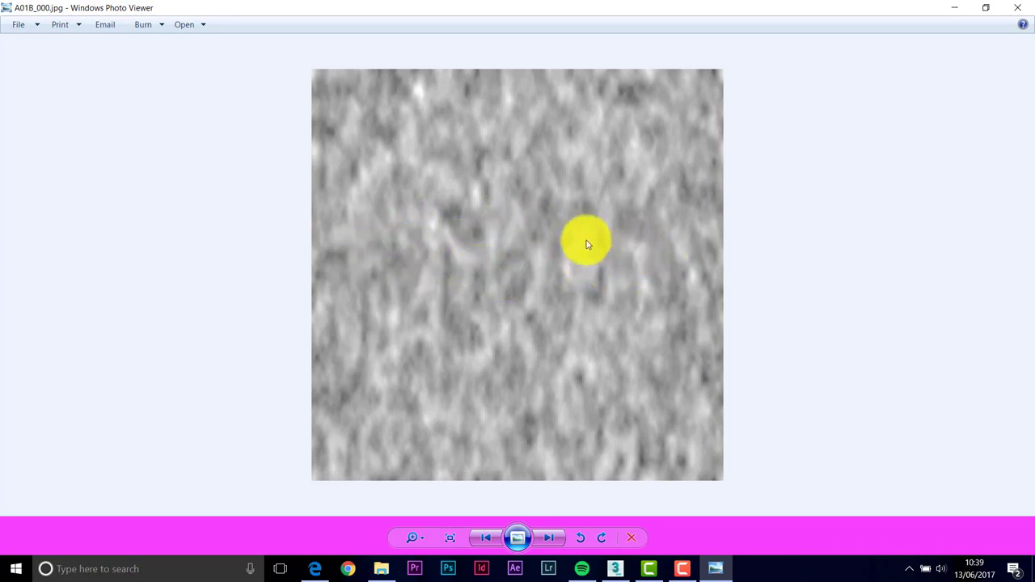
pyautogui.click(1023, 14)
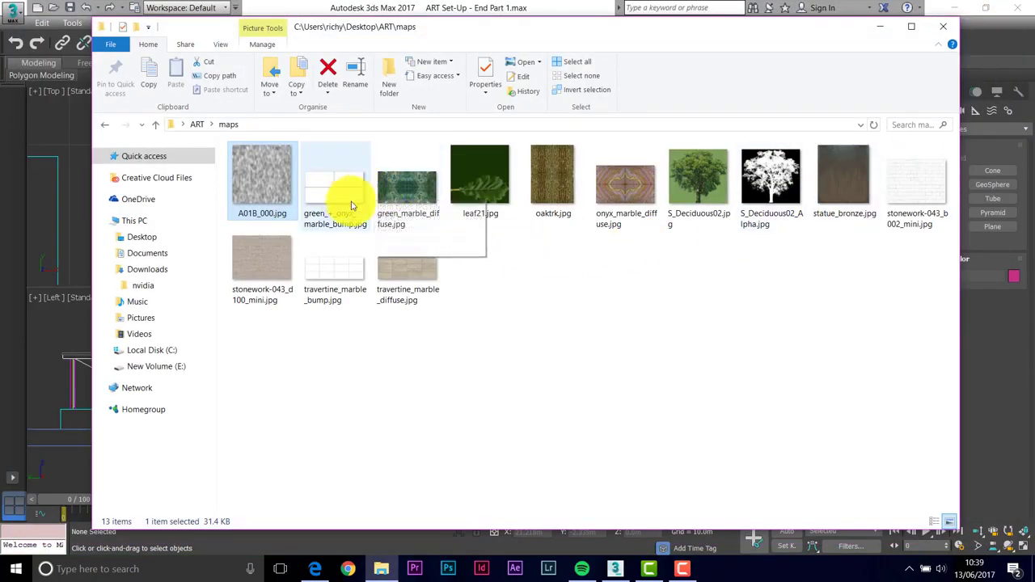
# Compare green_marble_diffuse.jpg with the green and onyx marble bump map in the image viewer, and close the viewer and the maps folder.
pyautogui.click(406, 192)
pyautogui.rightClick(405, 192)
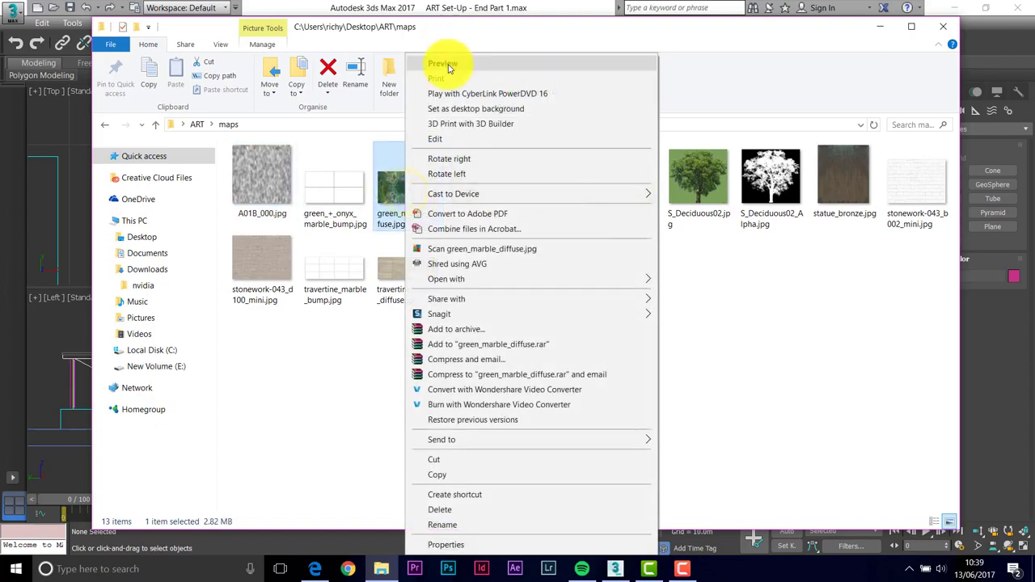
pyautogui.click(446, 21)
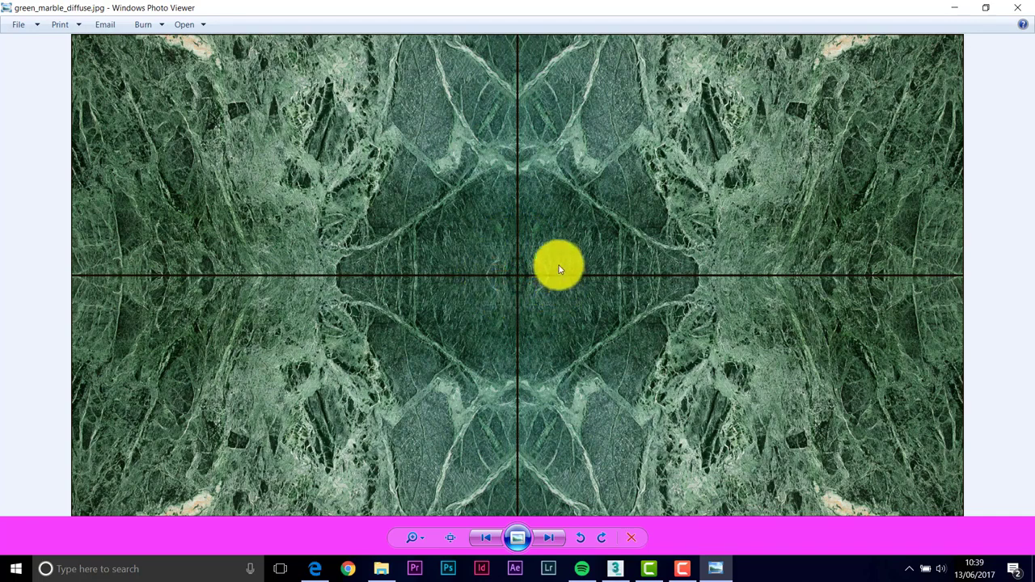
pyautogui.click(486, 538)
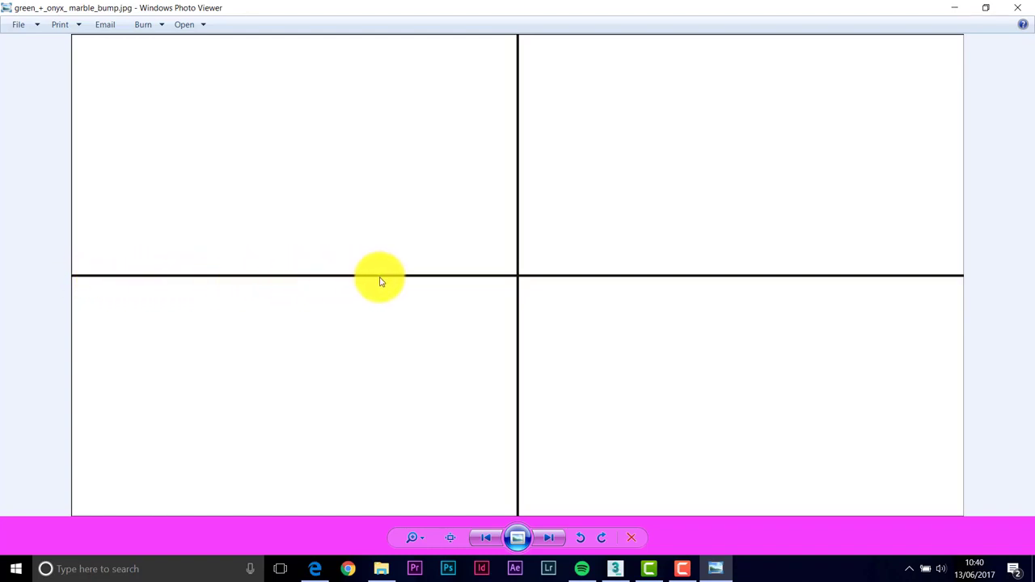
pyautogui.click(549, 539)
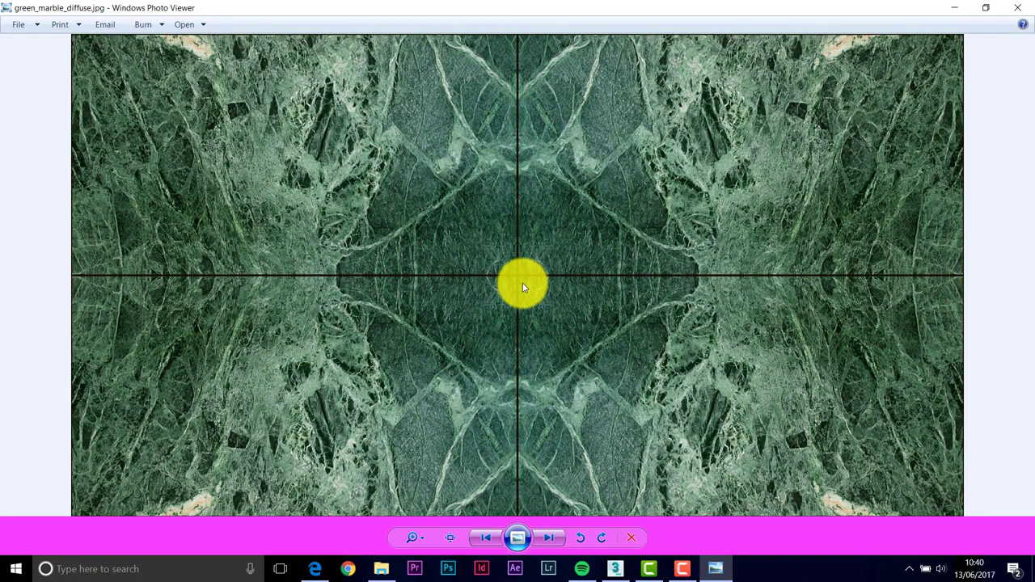
pyautogui.click(1020, 10)
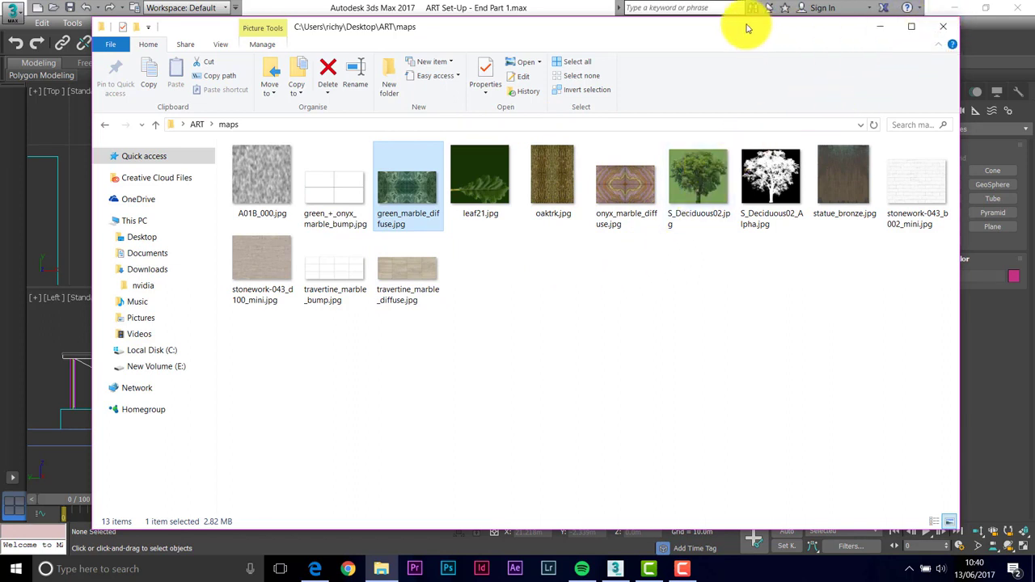
pyautogui.moveTo(745, 16); pyautogui.dragTo(752, 119)
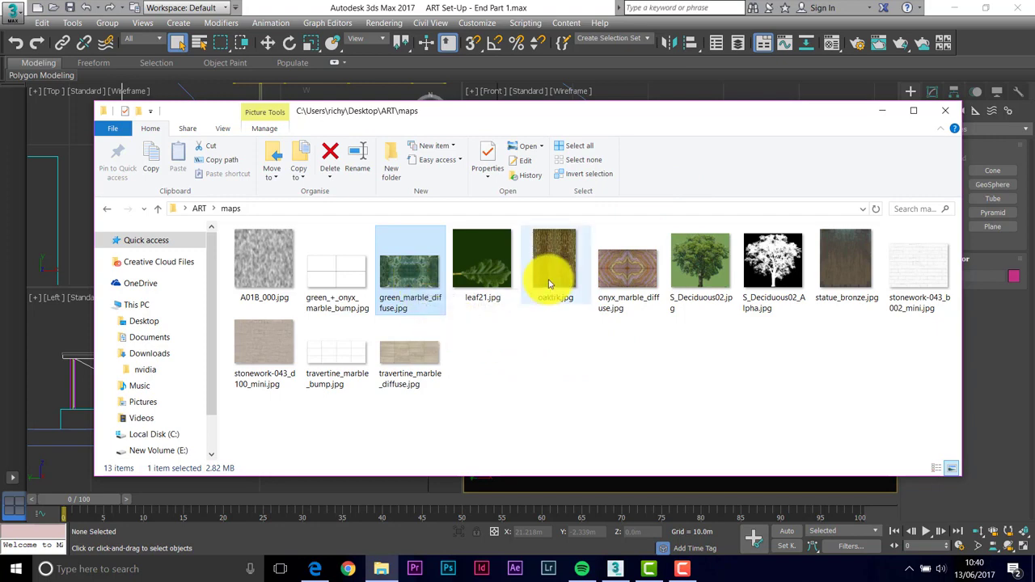
pyautogui.click(944, 113)
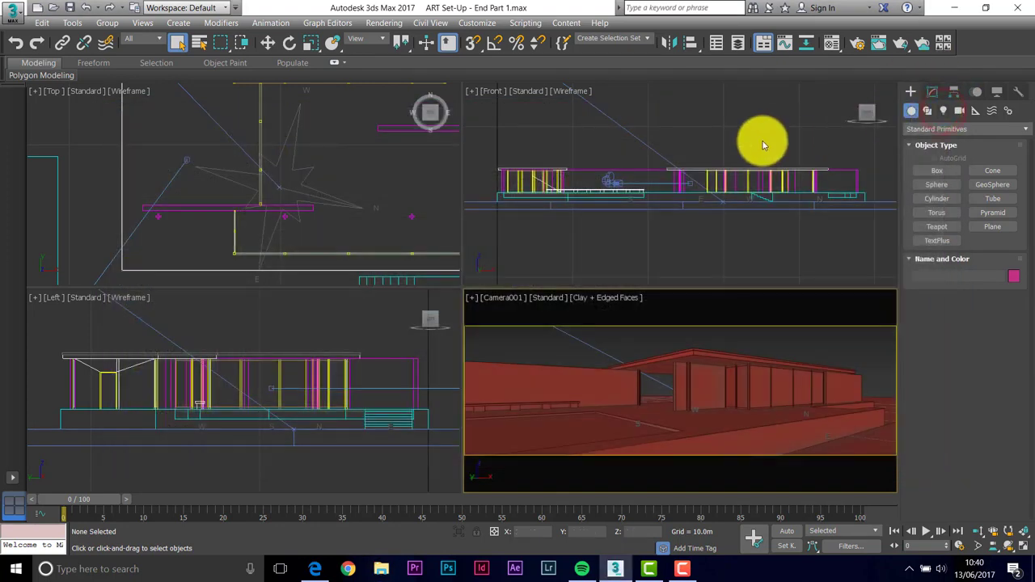
# Add the maps folder from the desktop ART folder to the external file paths in Configure User Paths.
pyautogui.click(489, 24)
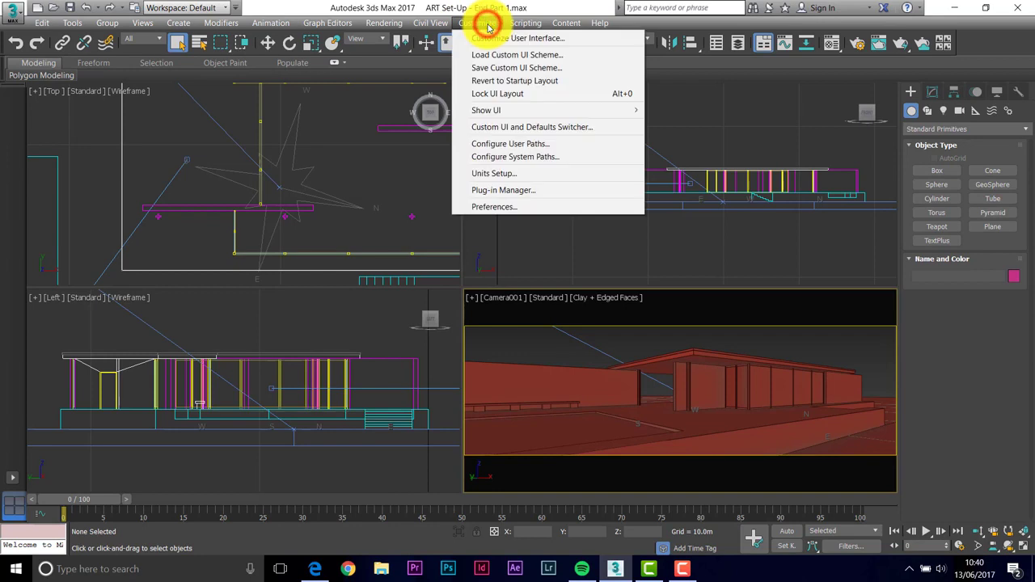
pyautogui.click(521, 146)
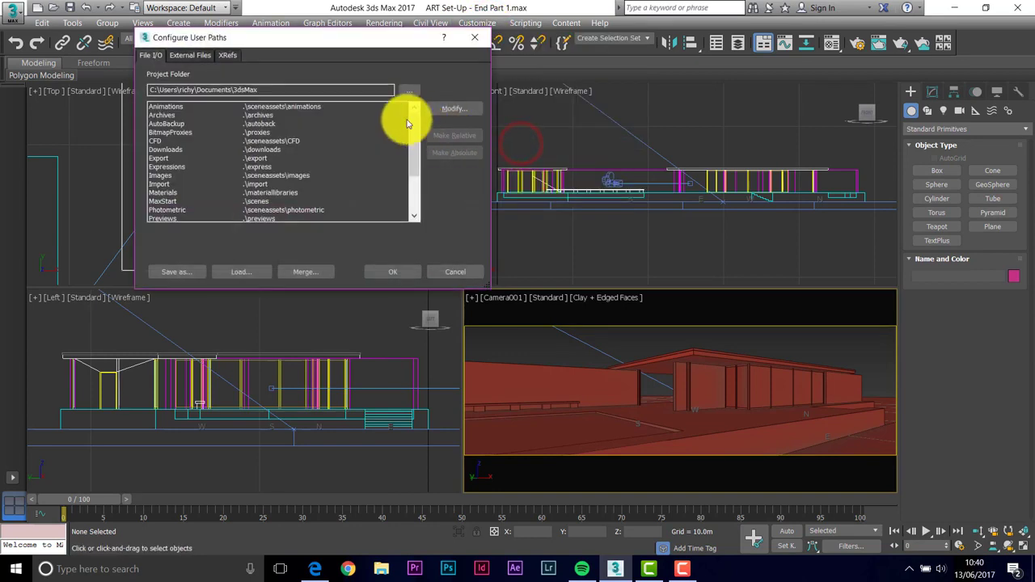
pyautogui.click(191, 55)
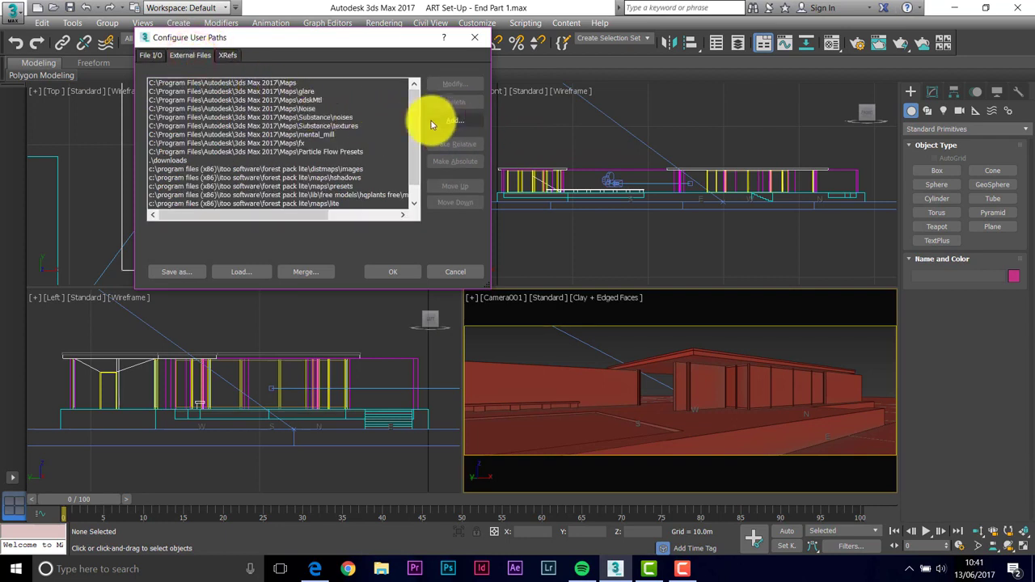
pyautogui.click(462, 121)
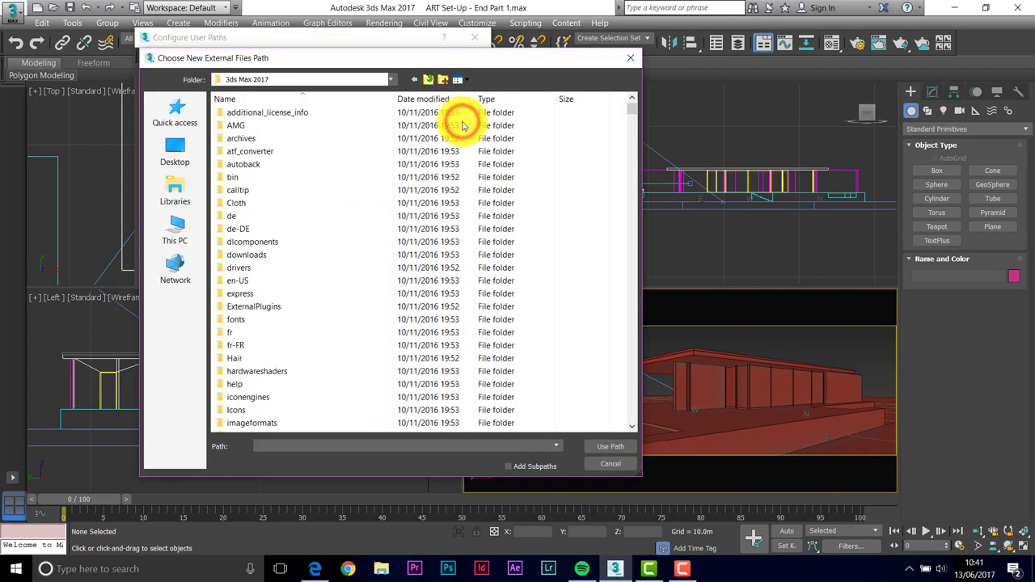
pyautogui.click(185, 153)
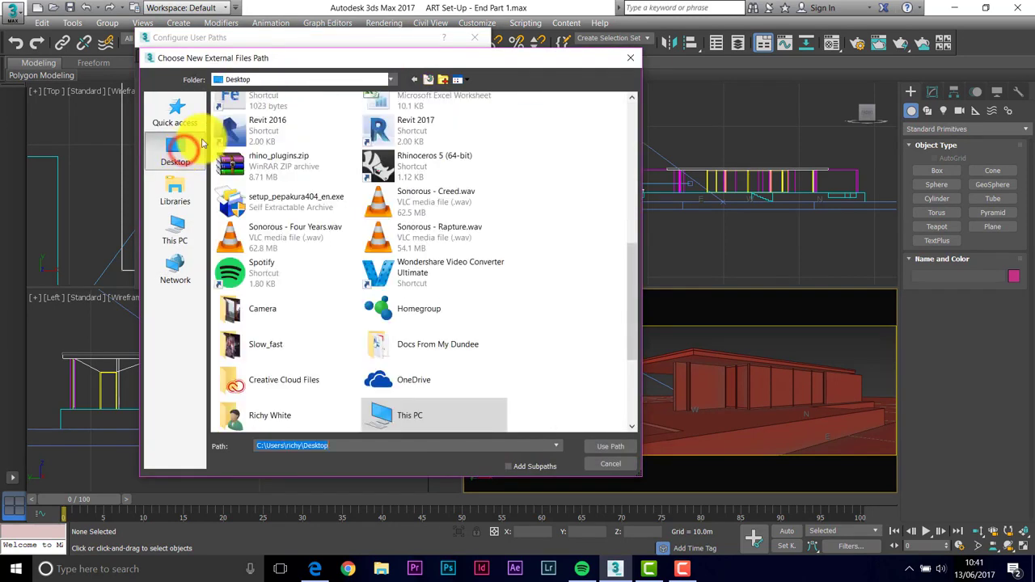
pyautogui.scroll(10, 284, 320)
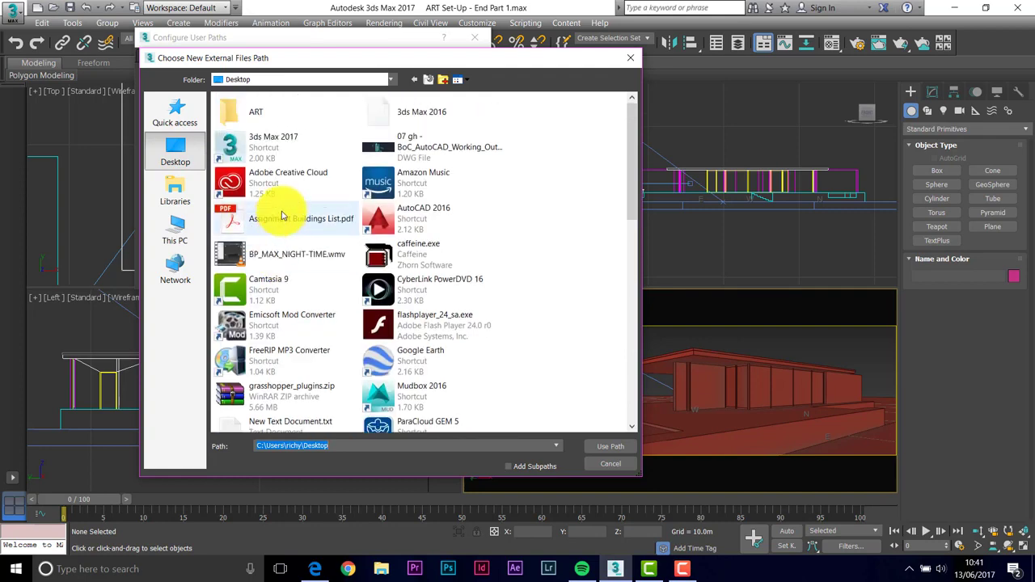
pyautogui.doubleClick(246, 114)
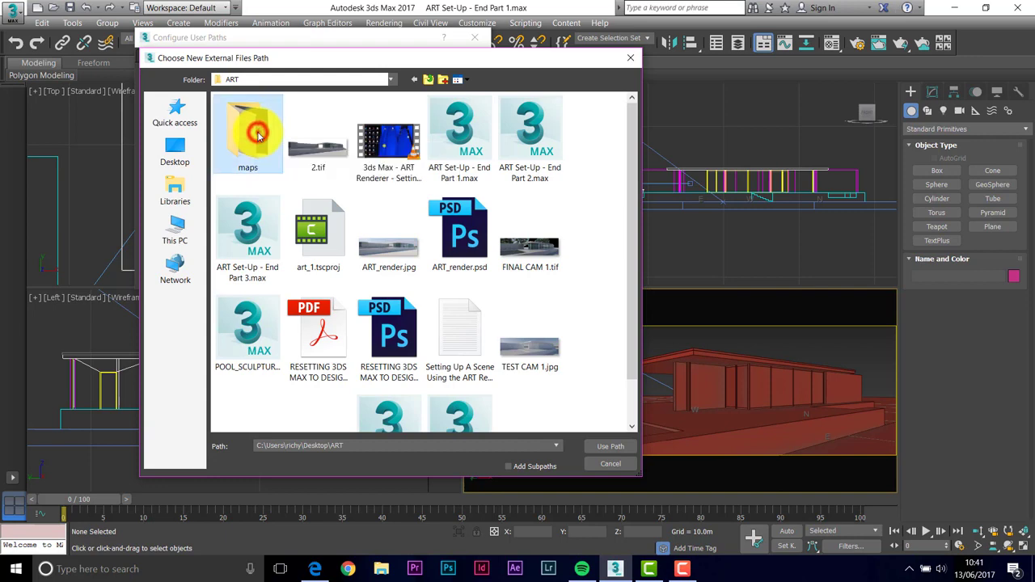
pyautogui.doubleClick(259, 136)
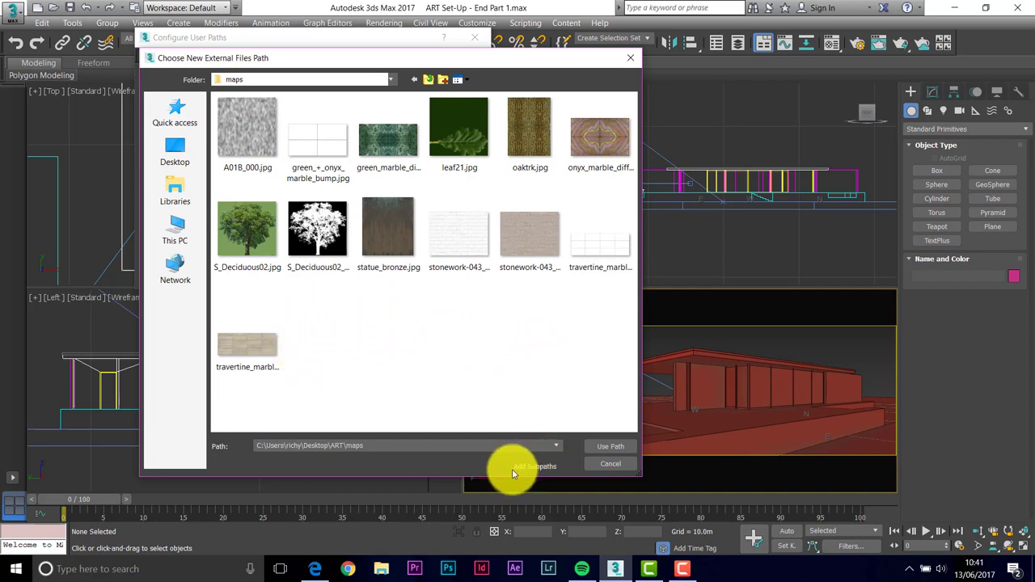
pyautogui.click(610, 450)
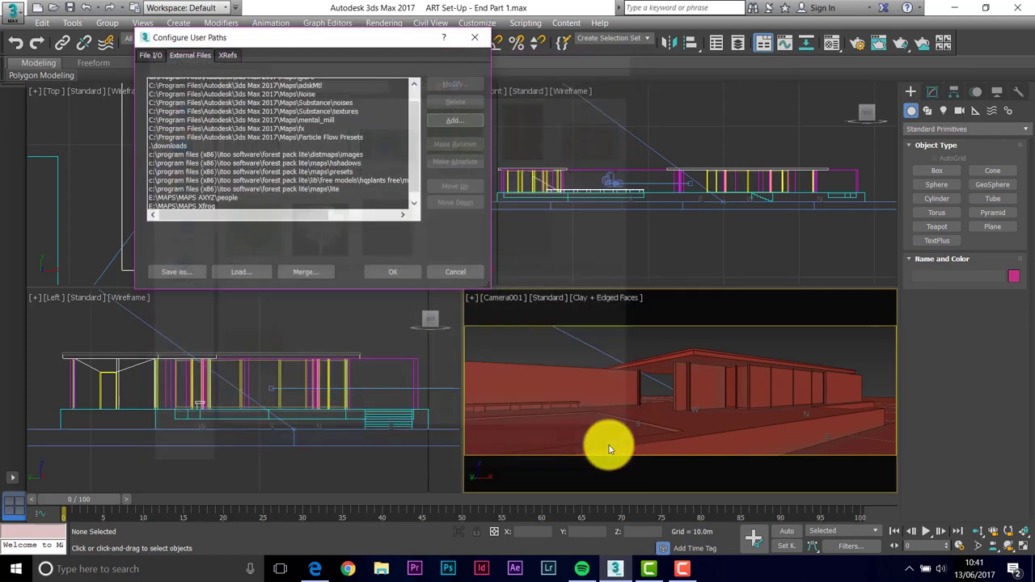
pyautogui.click(411, 180)
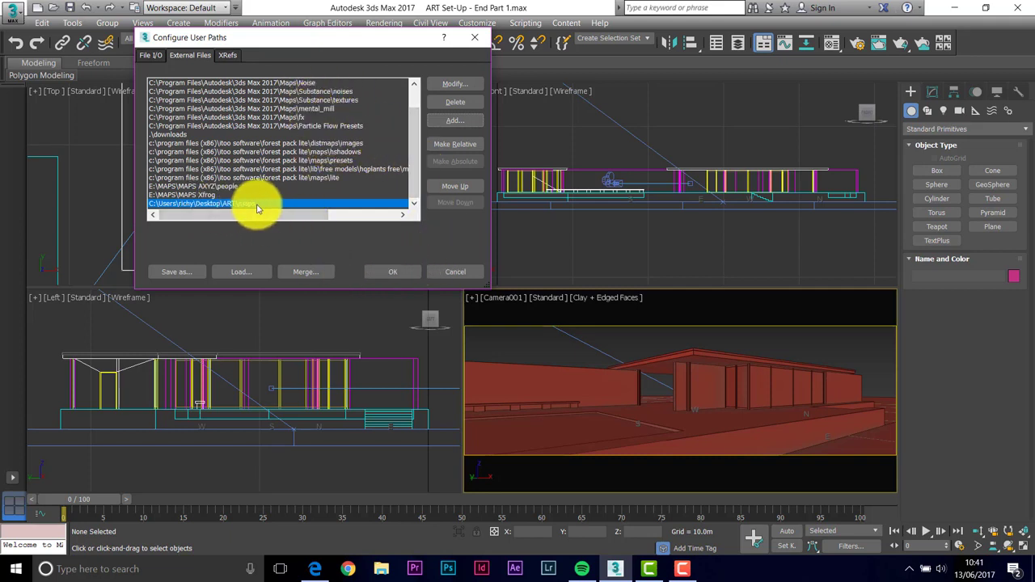
pyautogui.click(398, 274)
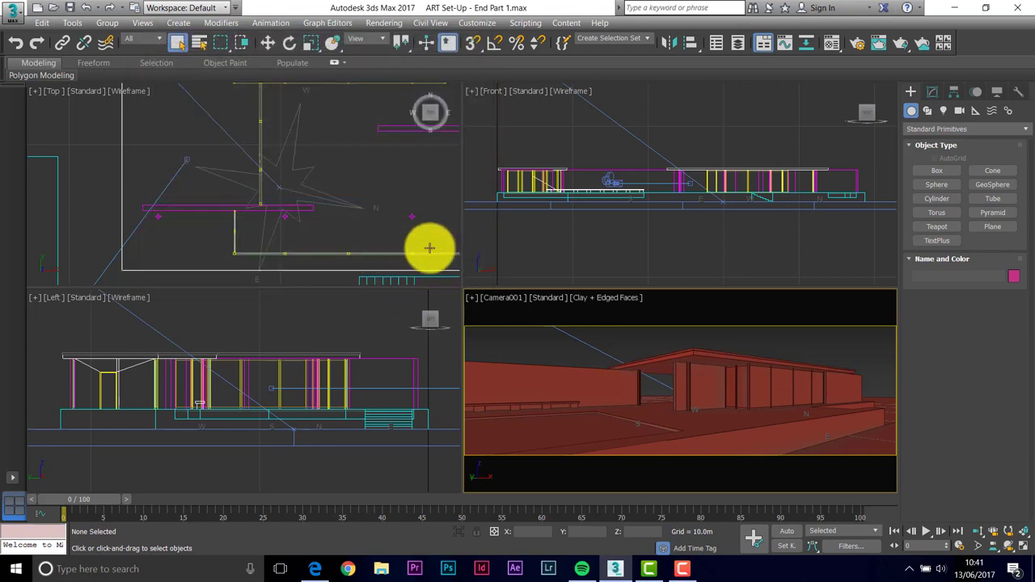
# Rename the second sample material, next to WHITE in the Material Editor, as GLASS.
pyautogui.click(831, 46)
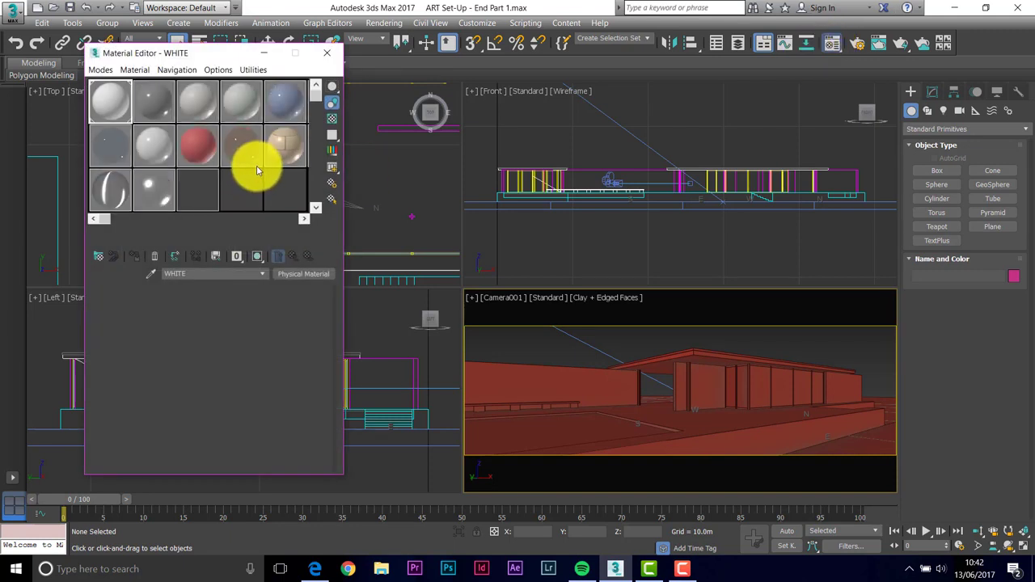
pyautogui.click(111, 107)
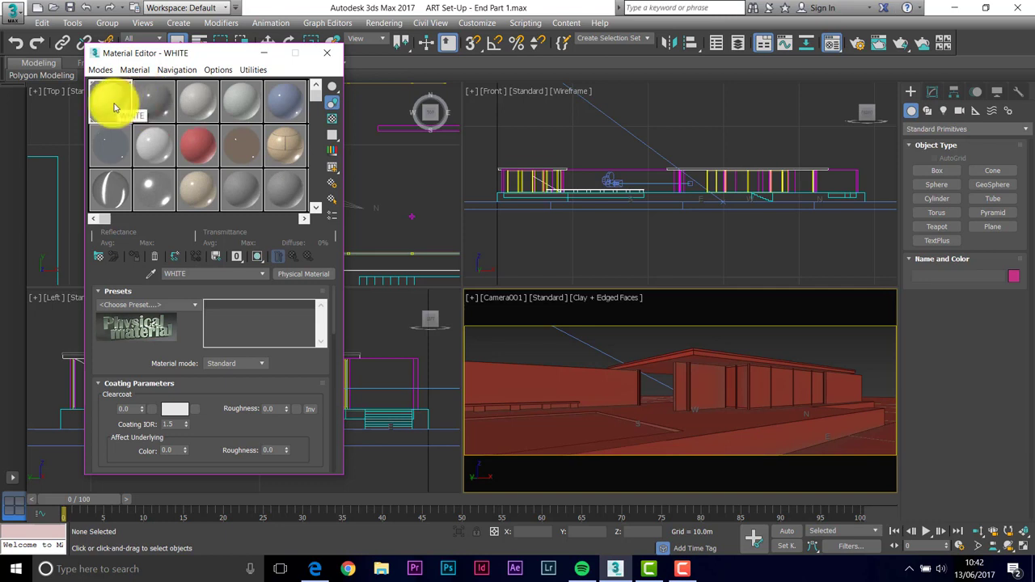
pyautogui.click(156, 103)
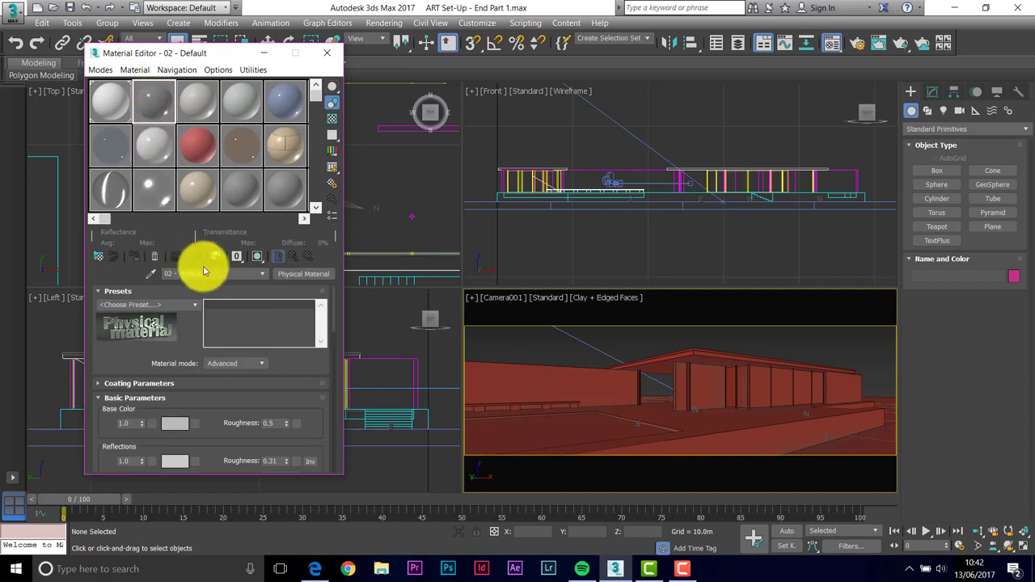
pyautogui.moveTo(206, 273); pyautogui.dragTo(150, 280)
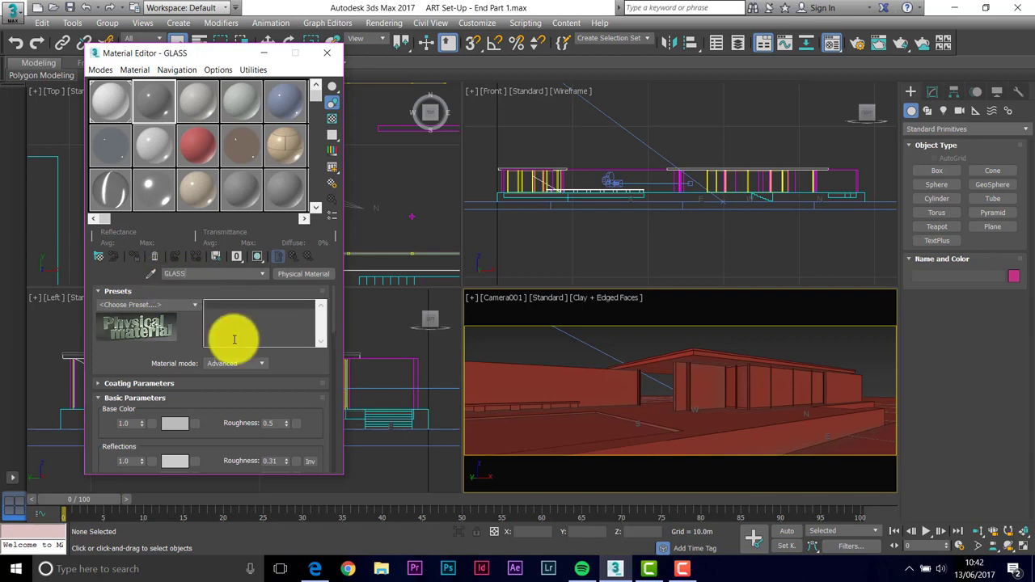
# Apply the Glass (Thin Geometry) preset to the GLASS material and show the checkered background in its sample slot.
pyautogui.click(195, 305)
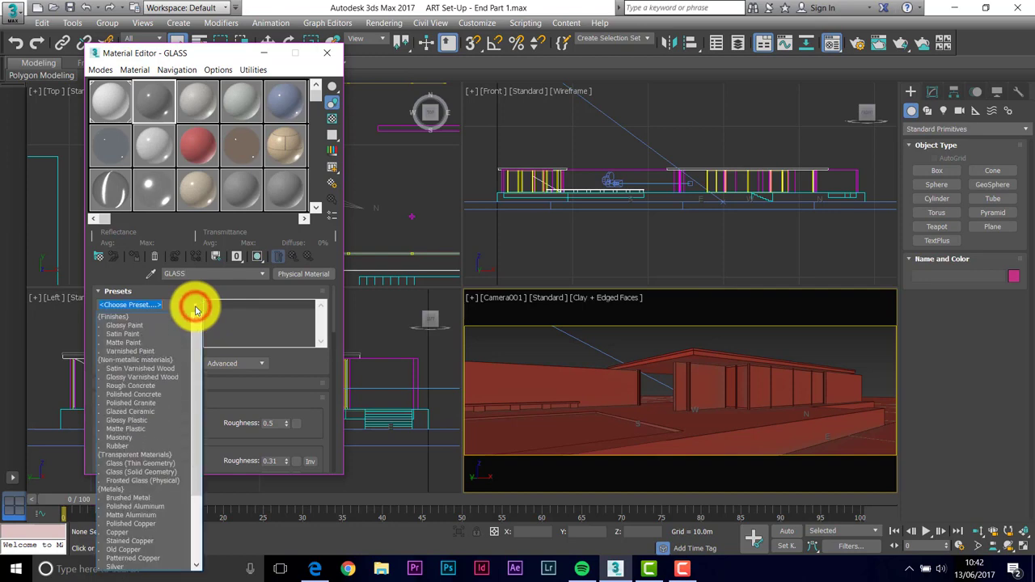
pyautogui.moveTo(195, 357); pyautogui.dragTo(195, 397)
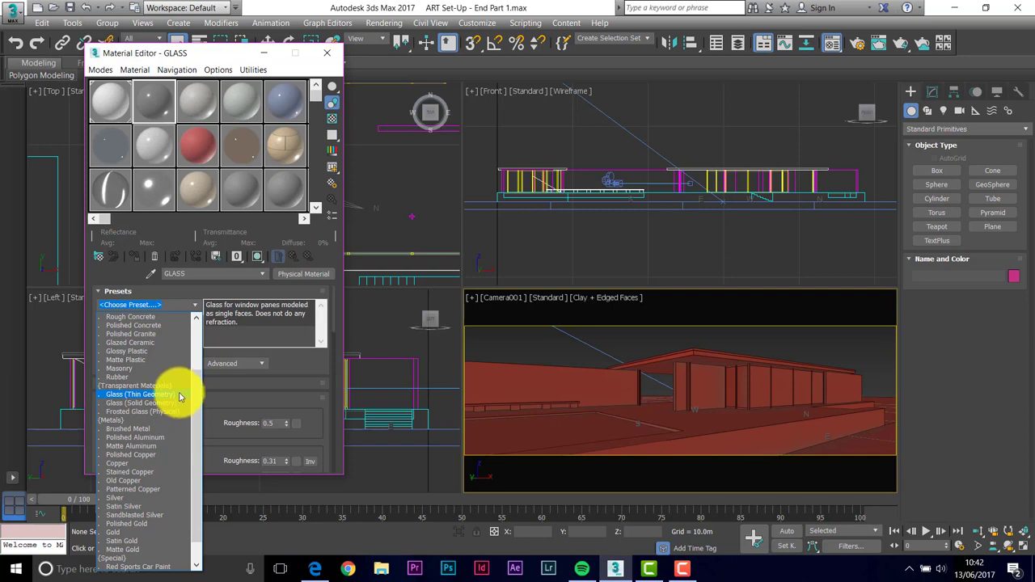
pyautogui.click(179, 397)
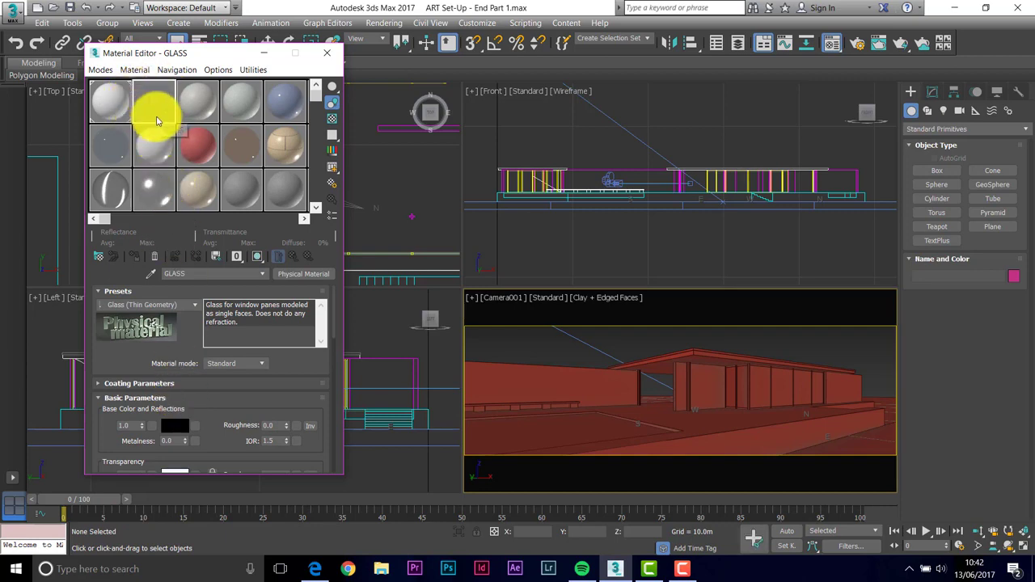
pyautogui.click(332, 122)
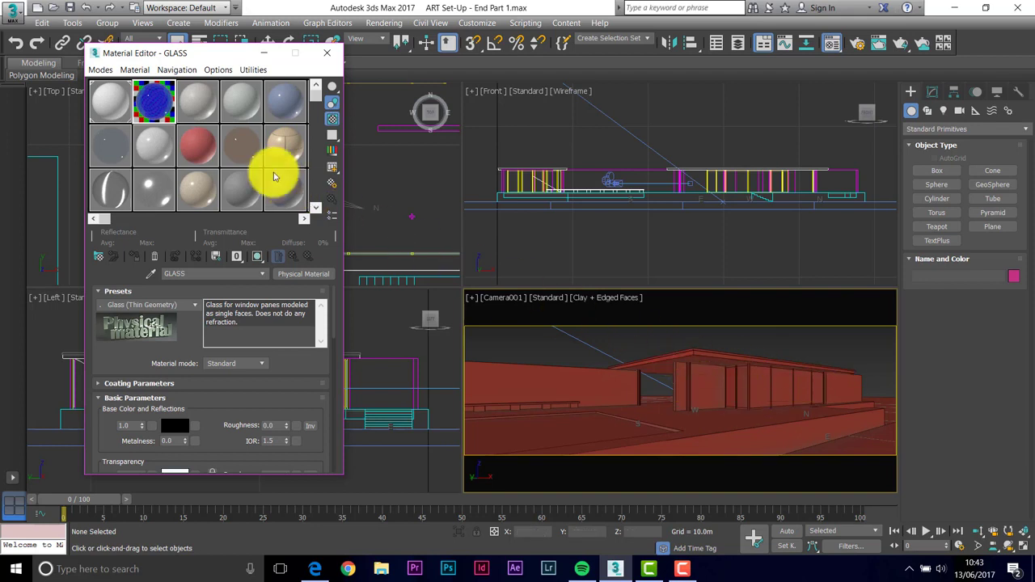
# Assign the GLASS material to the pavilion's window glazing in the camera view, and set that viewport's shading to Flat Color.
pyautogui.moveTo(160, 113); pyautogui.dragTo(774, 389)
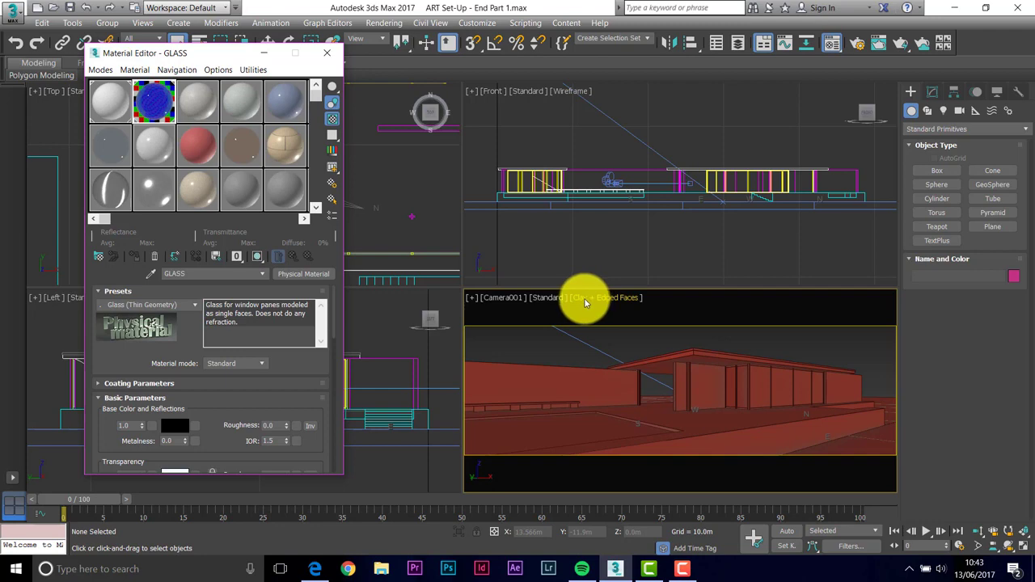
pyautogui.click(585, 301)
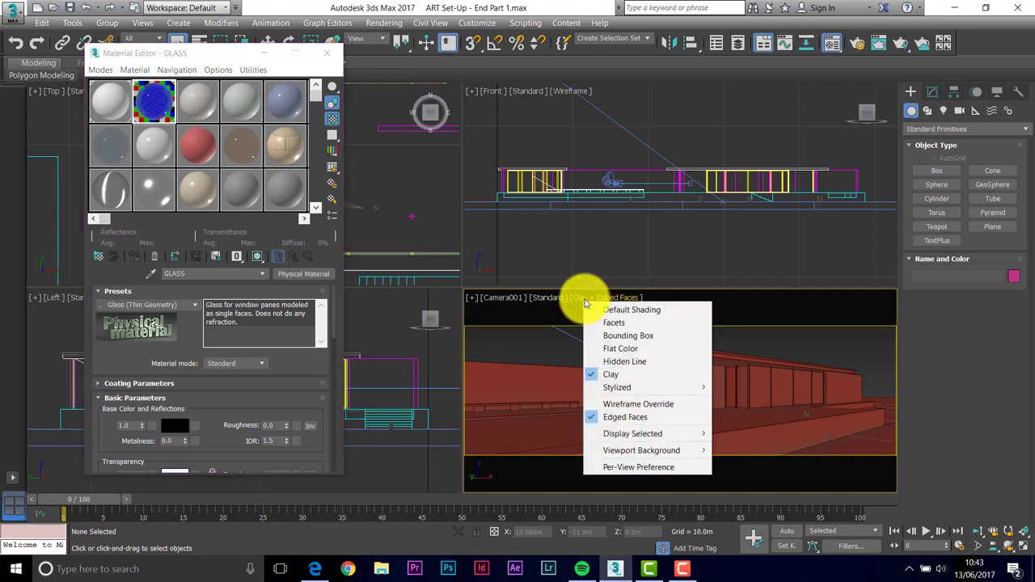
pyautogui.click(618, 349)
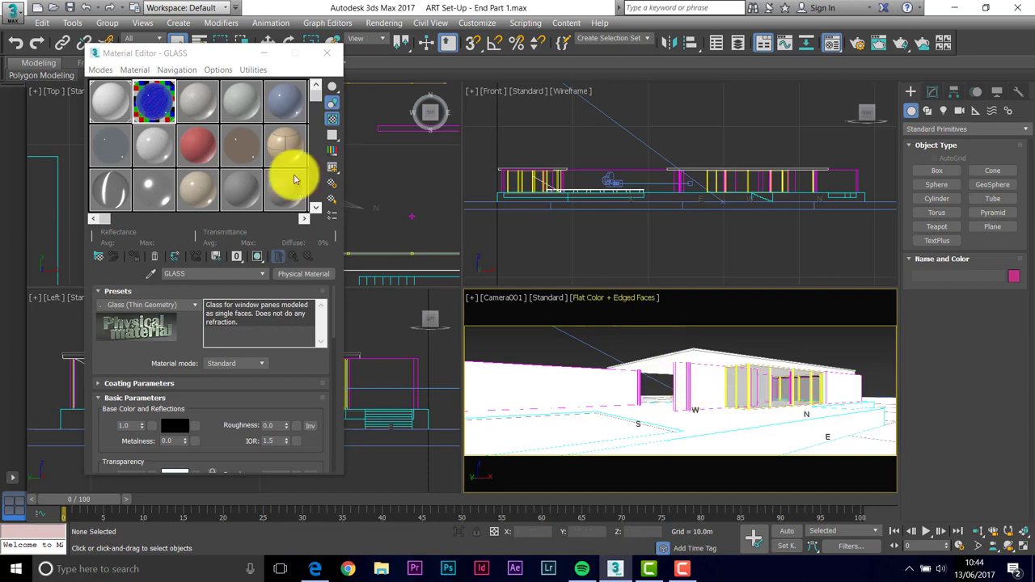
# Rename the third sample material as CHROME and give it the Silver preset with a checkered sample background.
pyautogui.click(190, 103)
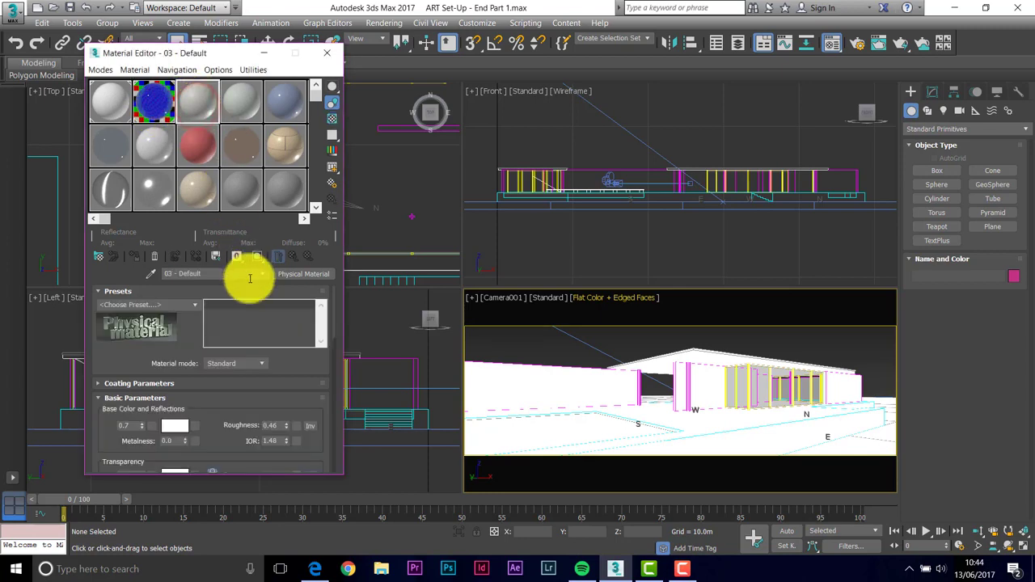
pyautogui.moveTo(203, 274); pyautogui.dragTo(118, 272)
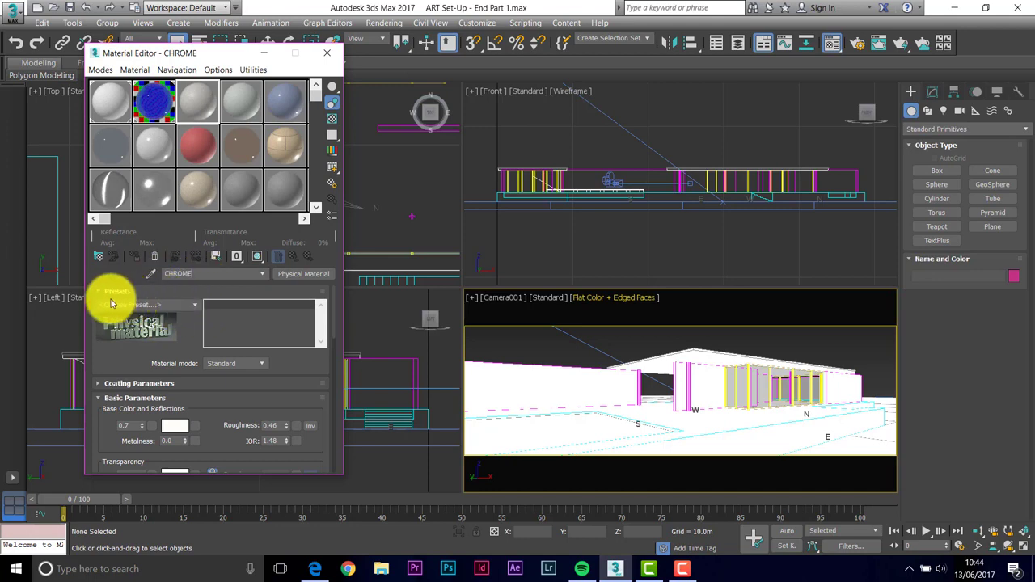
pyautogui.click(194, 306)
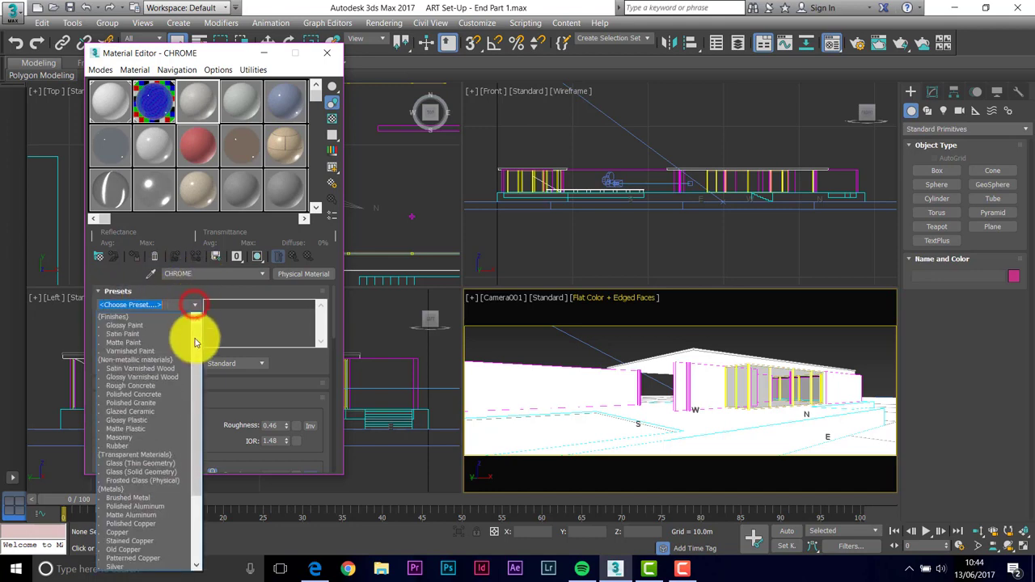
pyautogui.moveTo(193, 360); pyautogui.dragTo(191, 421)
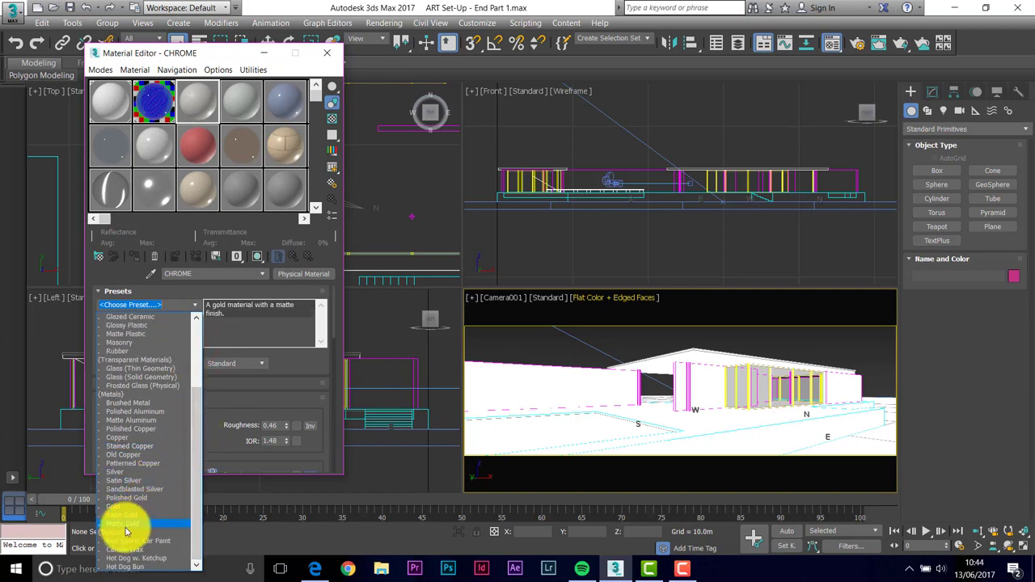
pyautogui.click(115, 474)
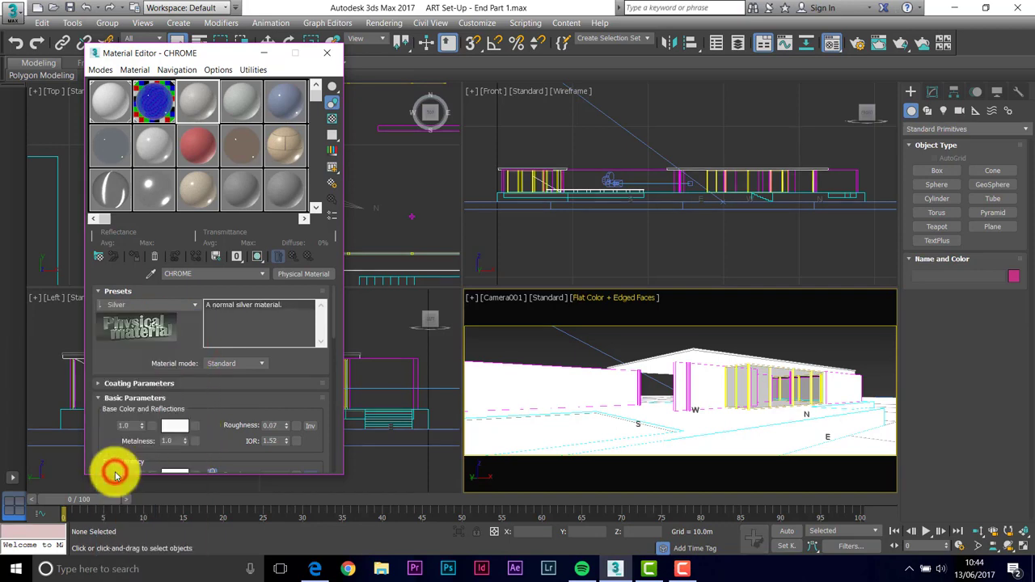
pyautogui.click(333, 119)
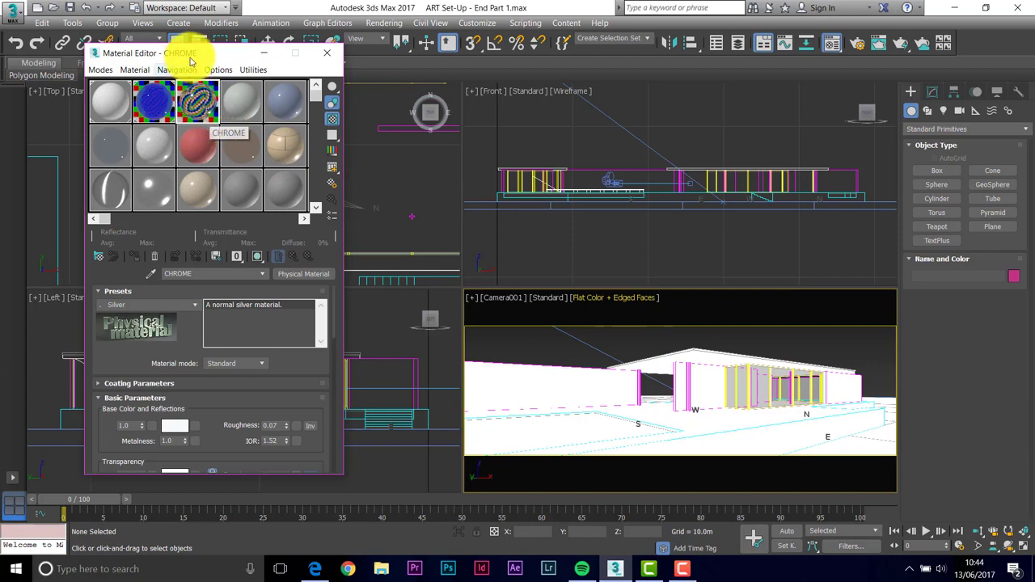
# Select 3d_column stainless, 3d_window_frame__vert and 3d_window_frame_horiz by name, and assign the CHROME material to them.
pyautogui.moveTo(209, 53); pyautogui.dragTo(183, 73)
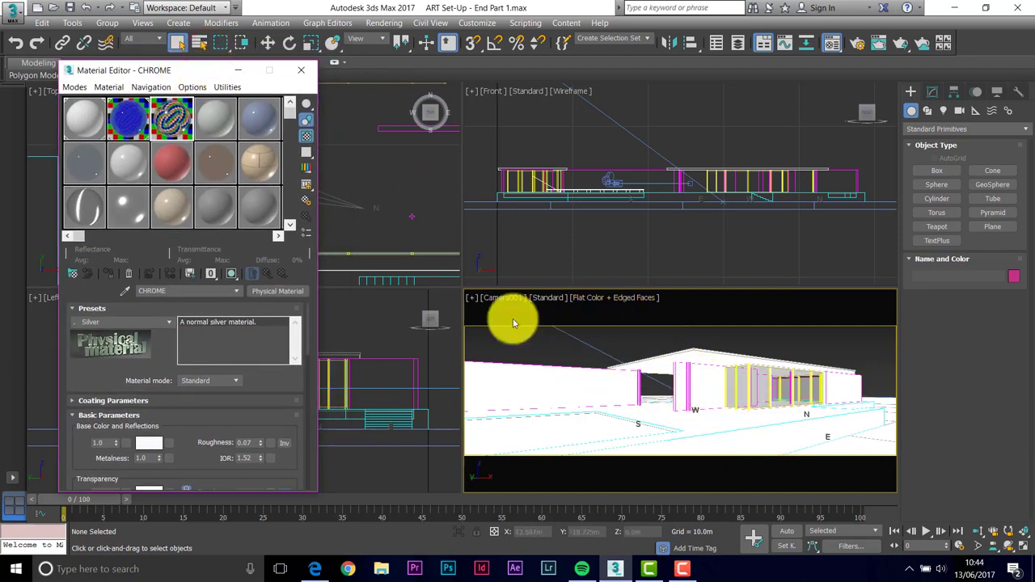
pyautogui.moveTo(196, 71); pyautogui.dragTo(161, 97)
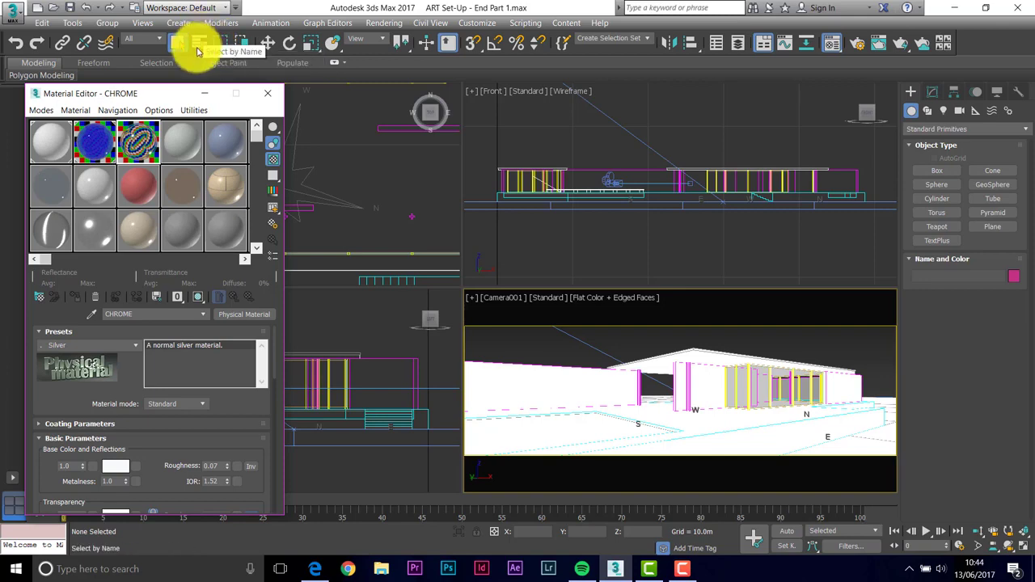
pyautogui.click(202, 45)
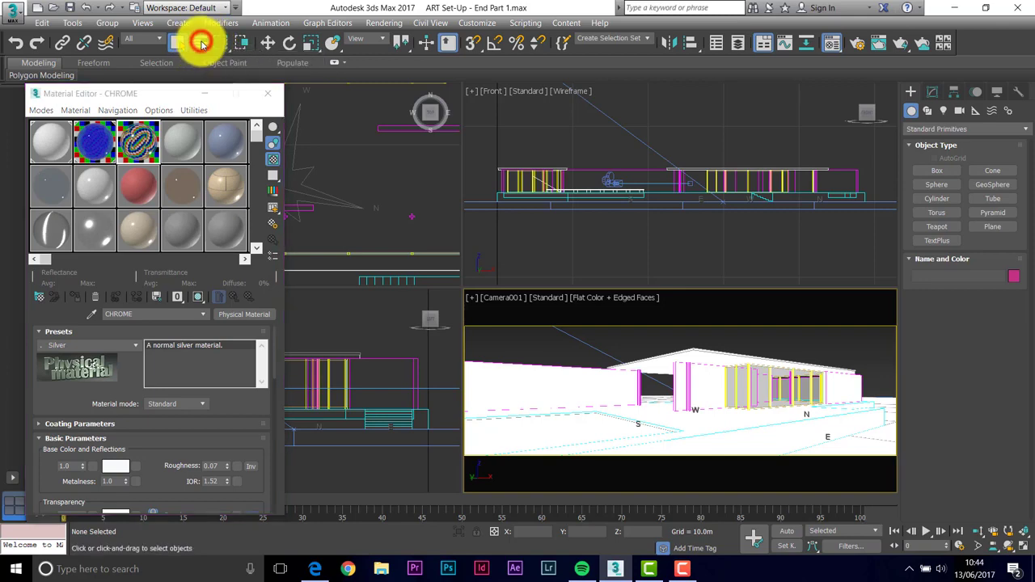
pyautogui.moveTo(157, 9); pyautogui.dragTo(471, 95)
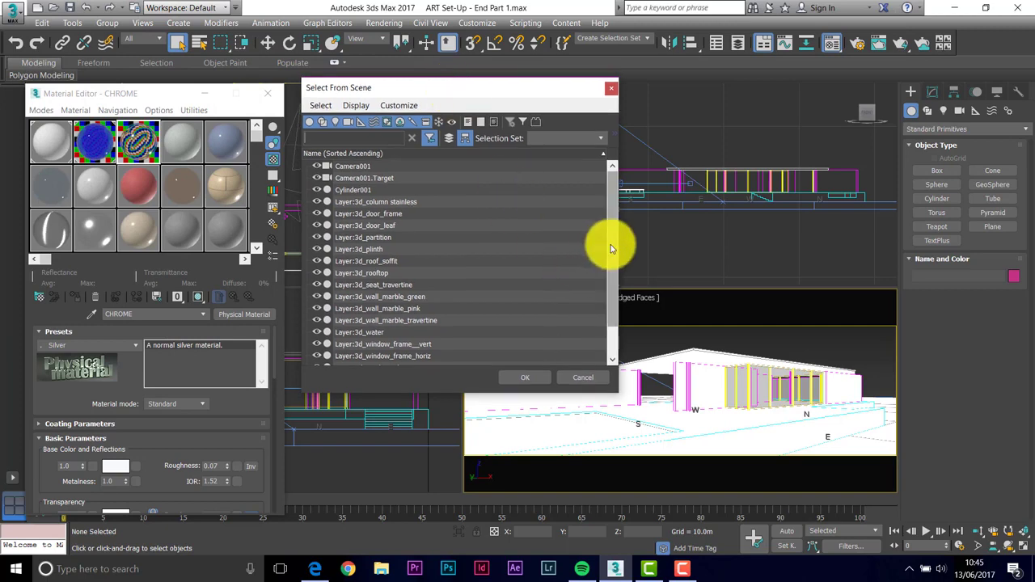
pyautogui.click(376, 202)
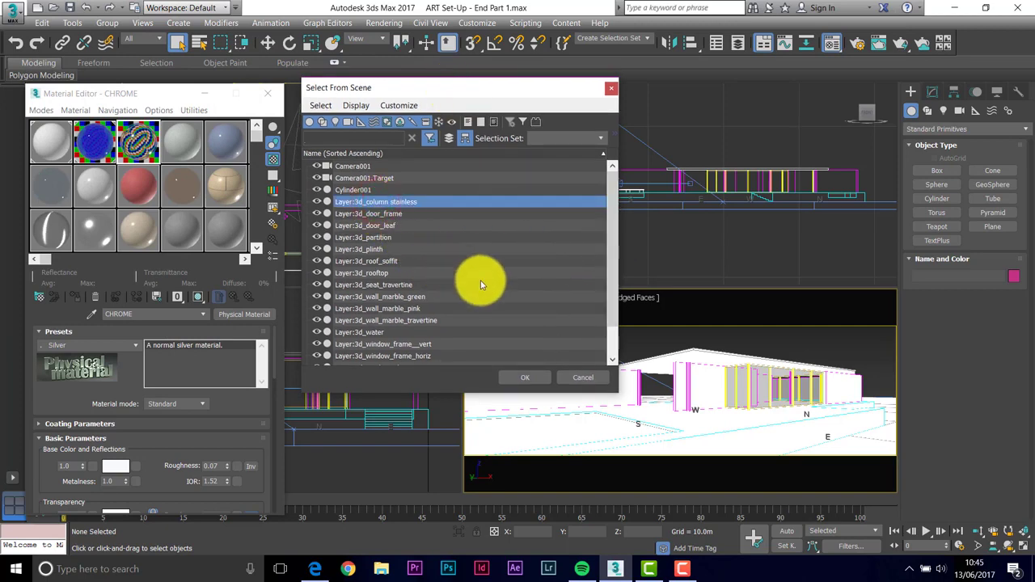
pyautogui.moveTo(615, 298); pyautogui.dragTo(611, 328)
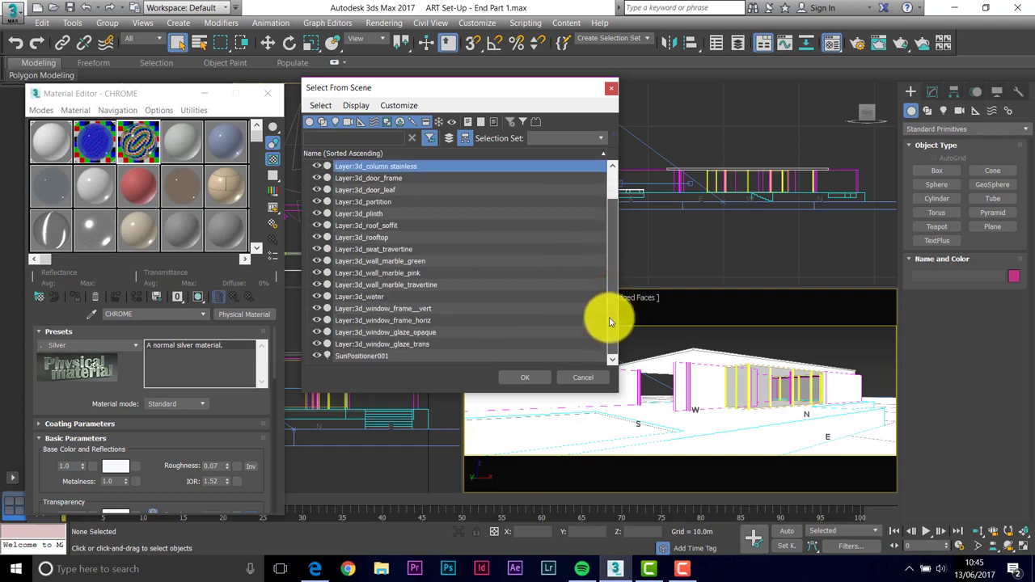
pyautogui.keyDown('ctrl'); pyautogui.click(398, 311); pyautogui.keyUp('ctrl')
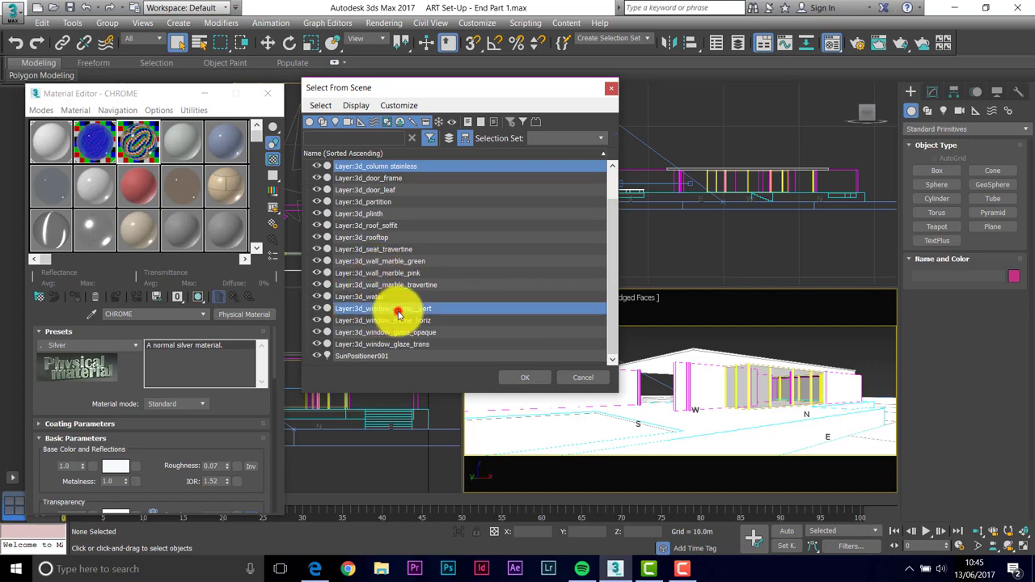
pyautogui.keyDown('ctrl'); pyautogui.click(397, 323); pyautogui.keyUp('ctrl')
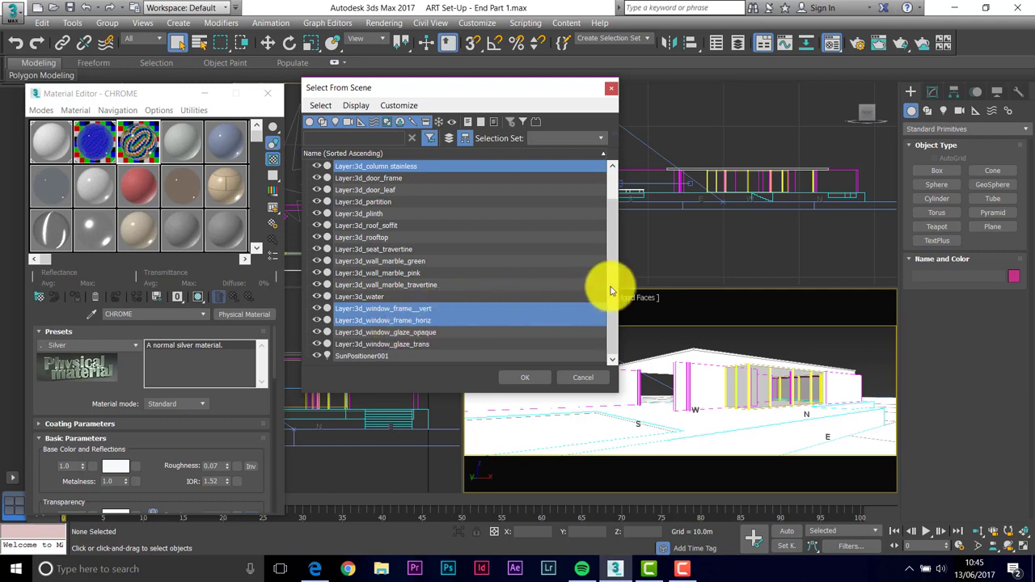
pyautogui.click(528, 381)
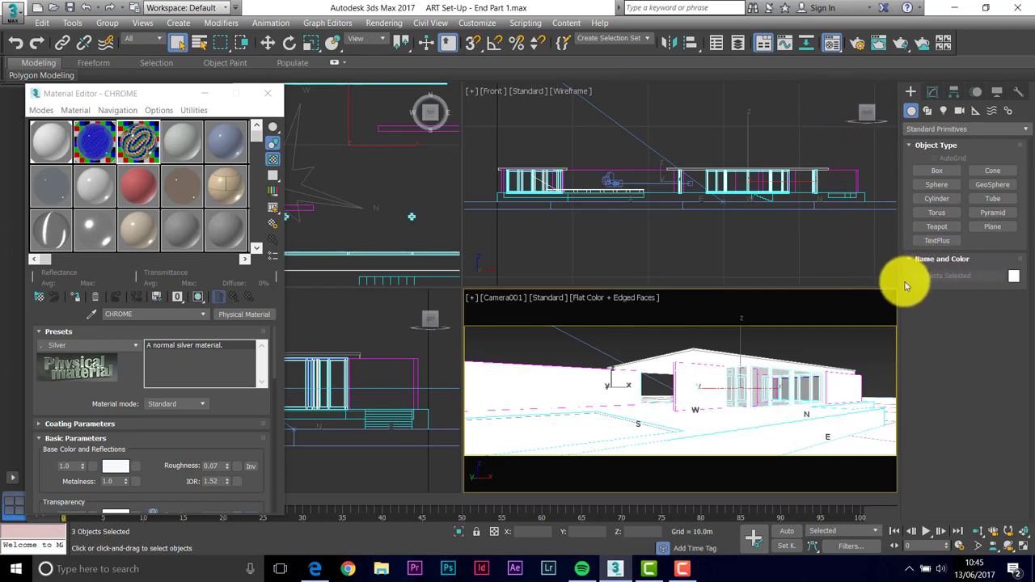
pyautogui.click(76, 299)
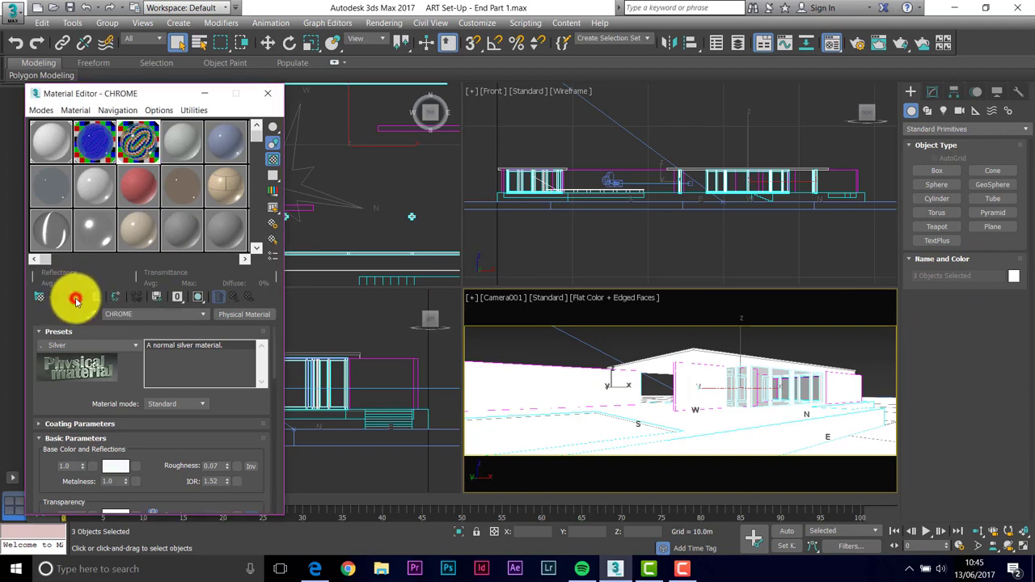
# Hide the selected chrome columns and window frames, and hide the 3d_window_glaze_trans glazing as well.
pyautogui.click(996, 95)
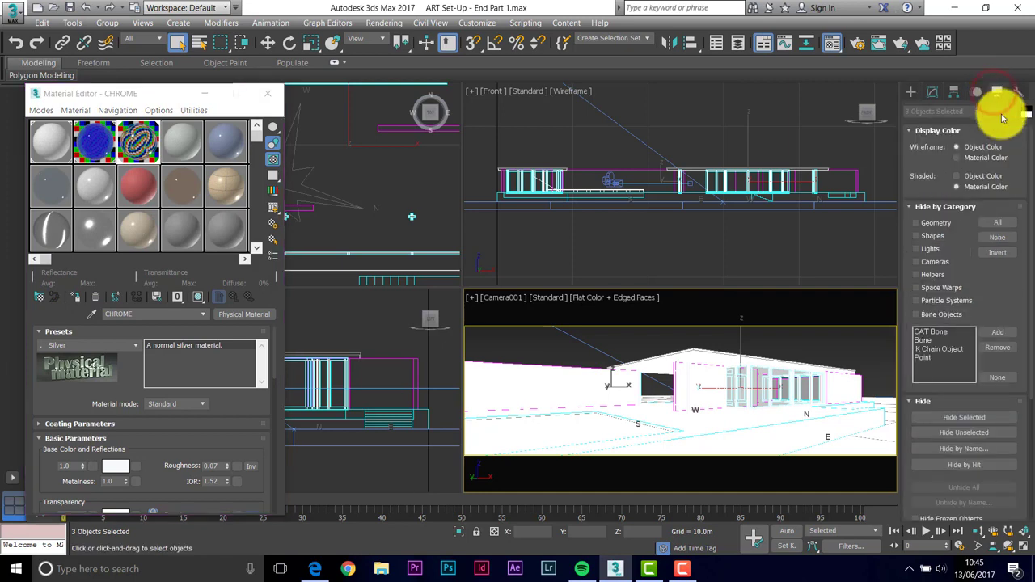
pyautogui.click(970, 418)
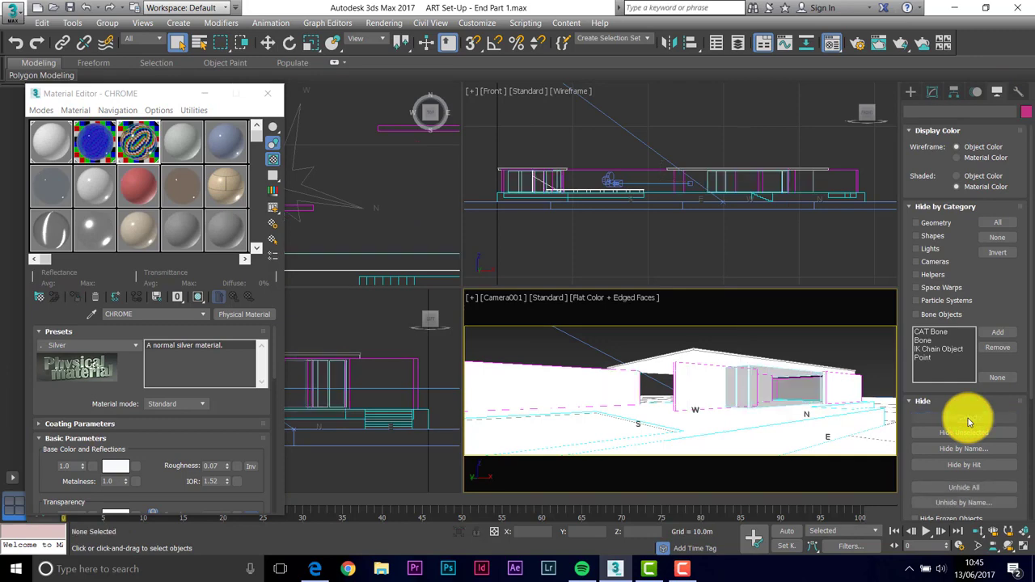
pyautogui.click(773, 385)
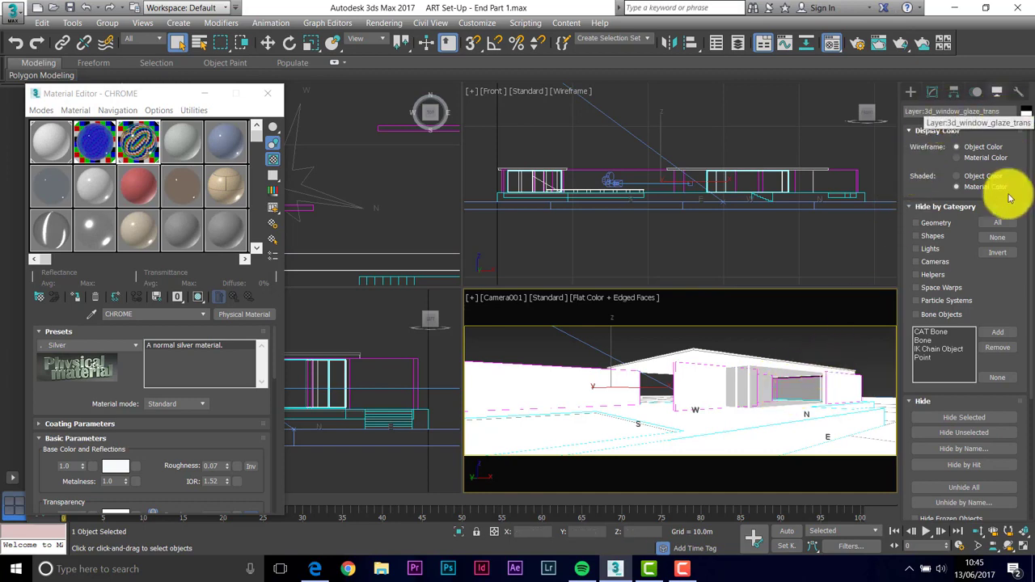
pyautogui.click(963, 418)
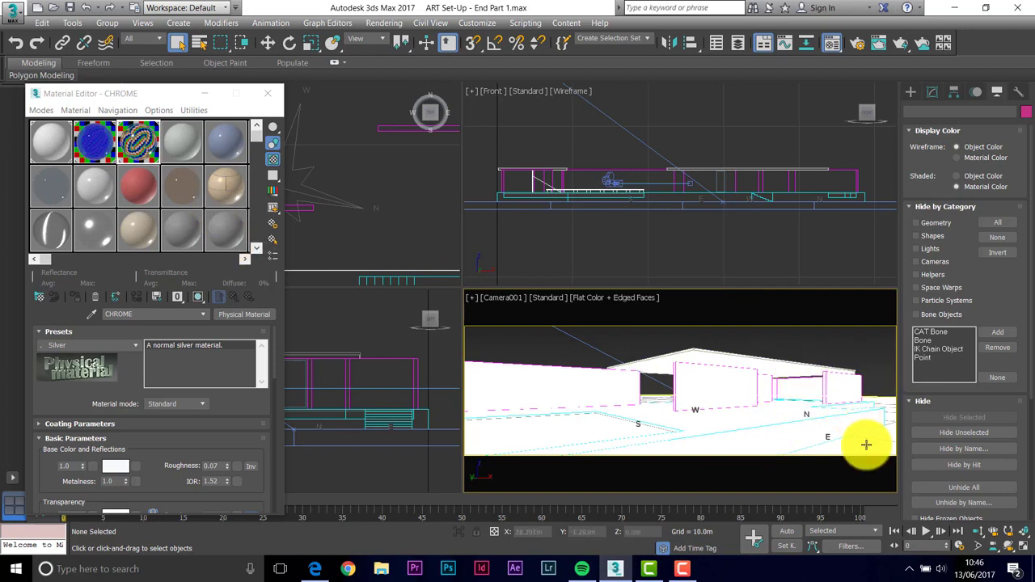
# Copy the WHITE material onto the fourth sample slot and rename the copy as GROUND.
pyautogui.click(51, 148)
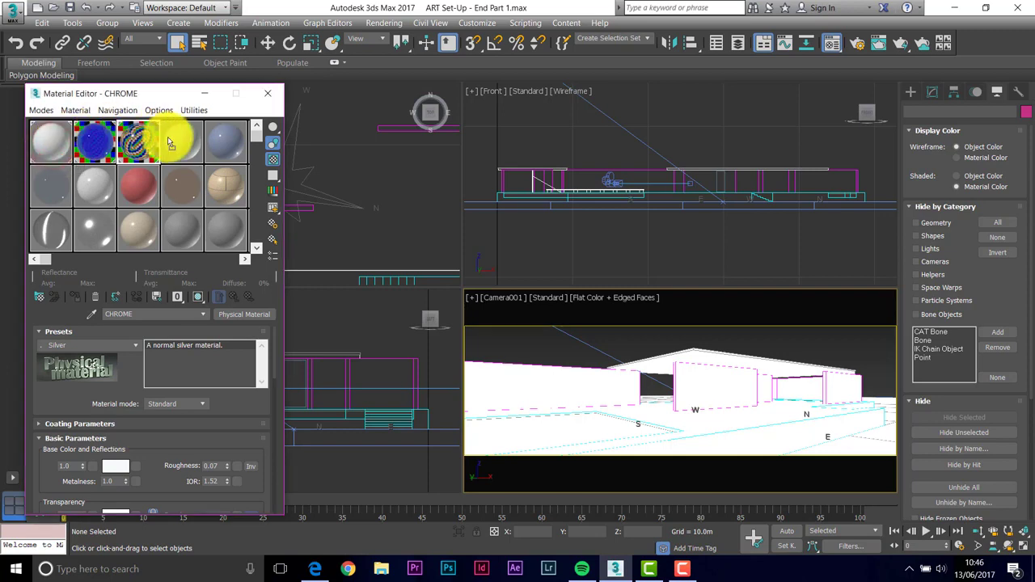
pyautogui.moveTo(187, 146); pyautogui.dragTo(188, 146)
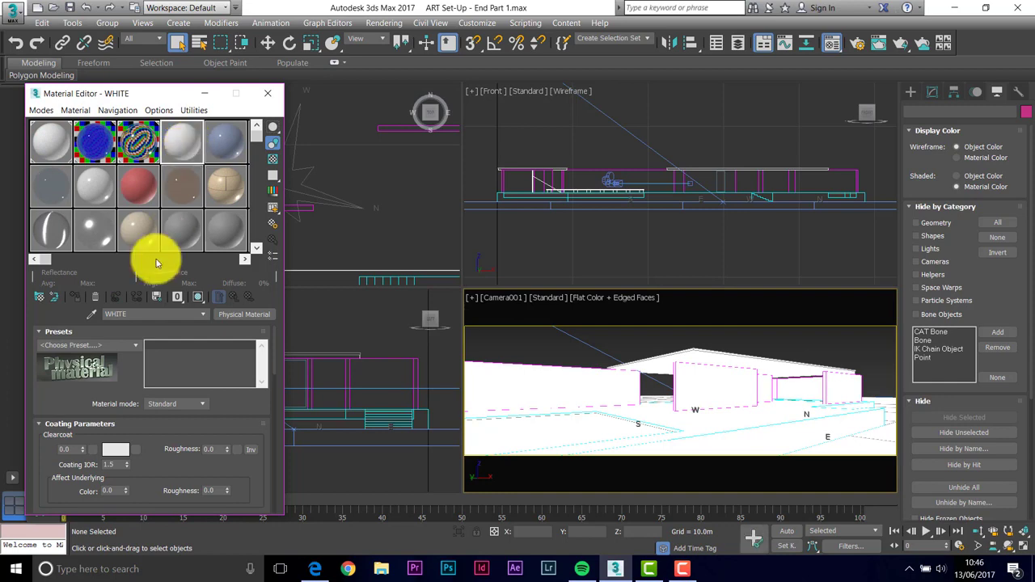
pyautogui.moveTo(135, 314); pyautogui.dragTo(82, 318)
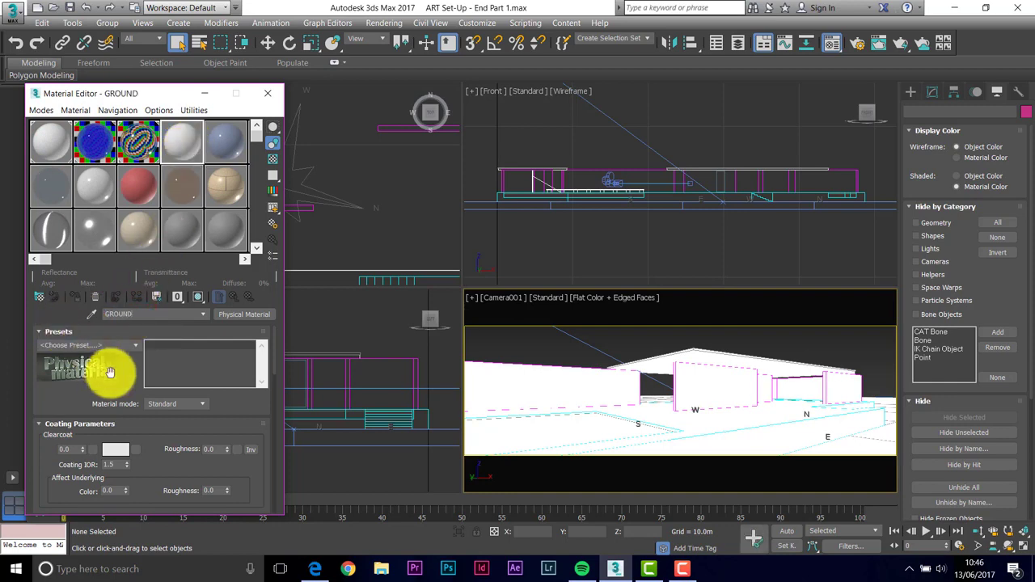
# Switch the GROUND material to Advanced mode and set its reflections amount to 0.0.
pyautogui.moveTo(147, 435); pyautogui.dragTo(151, 400)
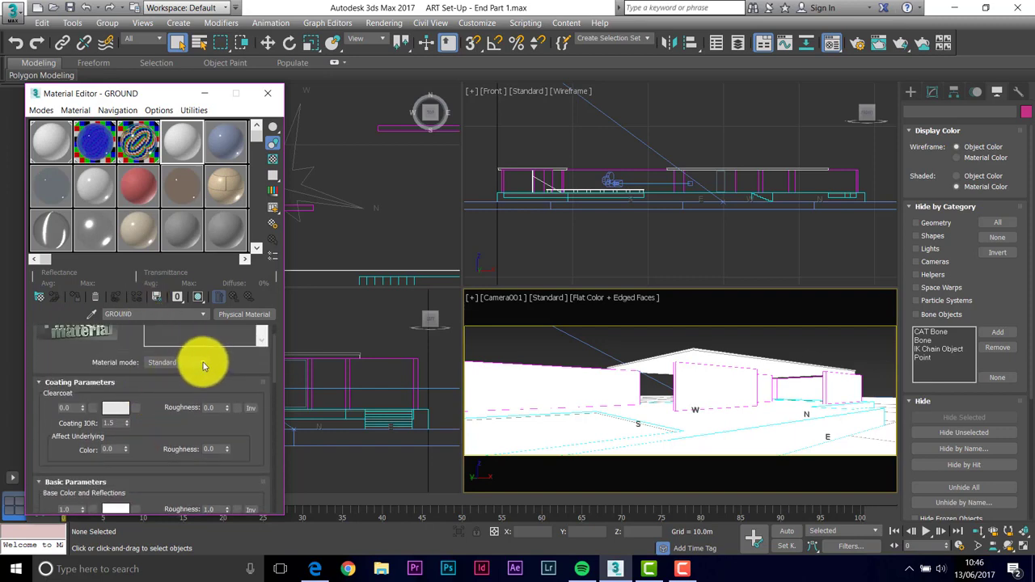
pyautogui.click(203, 364)
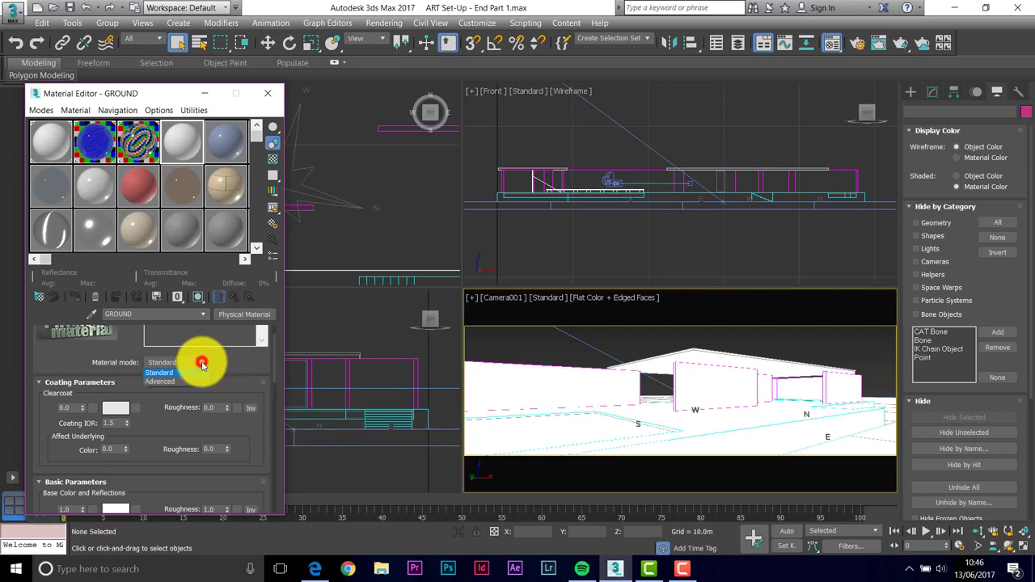
pyautogui.click(166, 383)
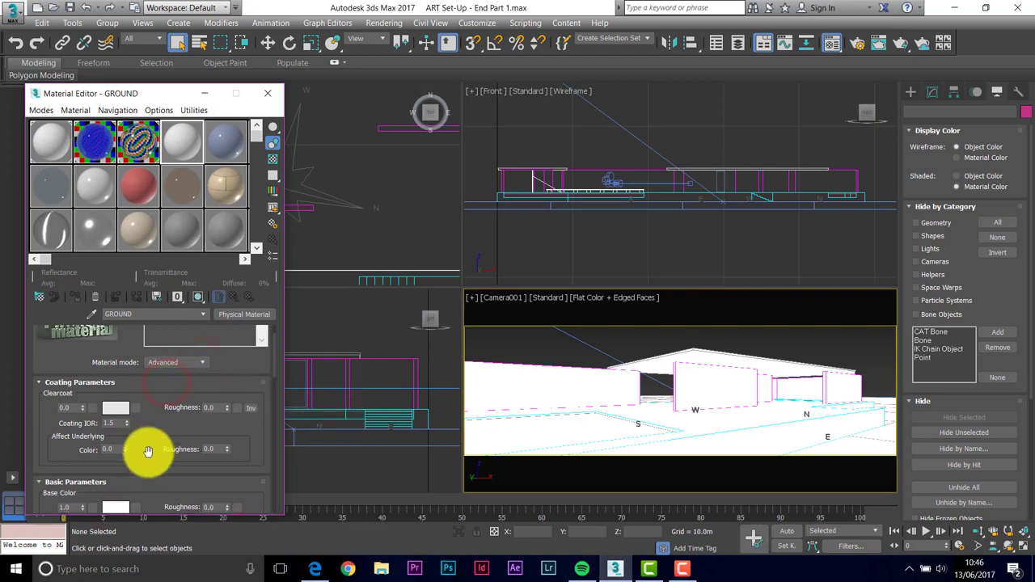
pyautogui.moveTo(147, 448); pyautogui.dragTo(148, 346)
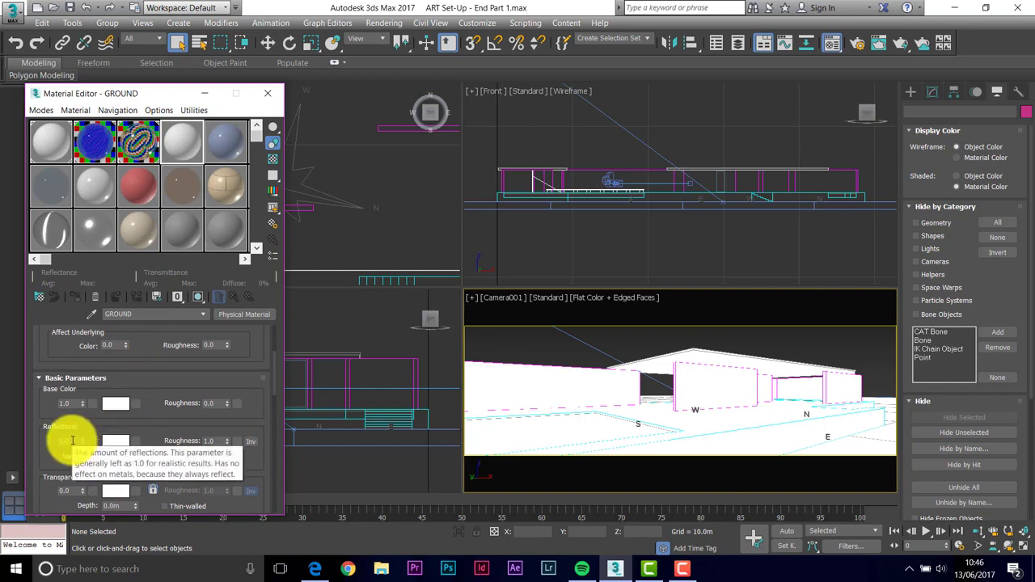
pyautogui.moveTo(73, 441); pyautogui.dragTo(37, 443)
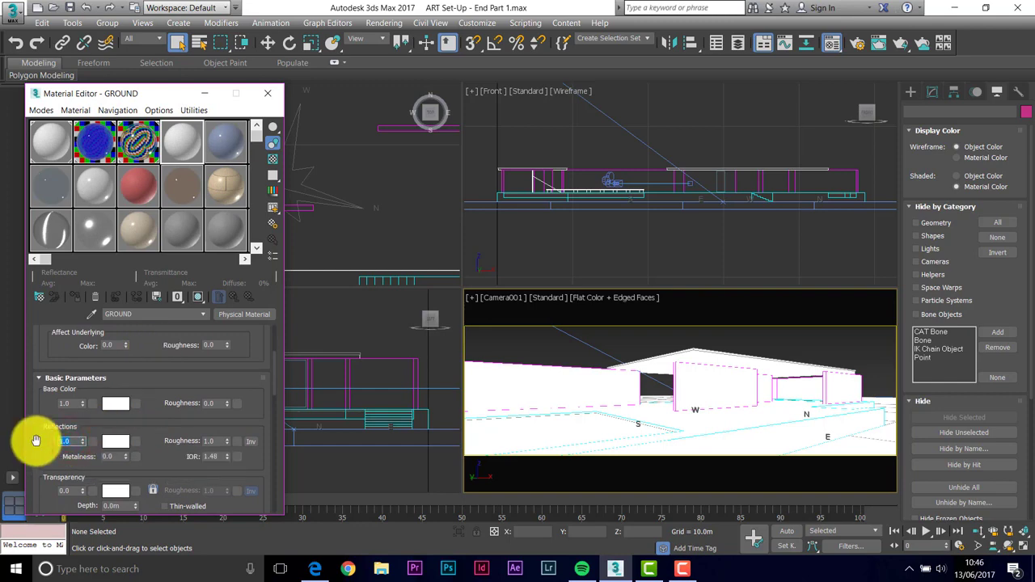
# Switch the WHITE material to Advanced mode and set its reflections amount to 0.0.
pyautogui.click(55, 148)
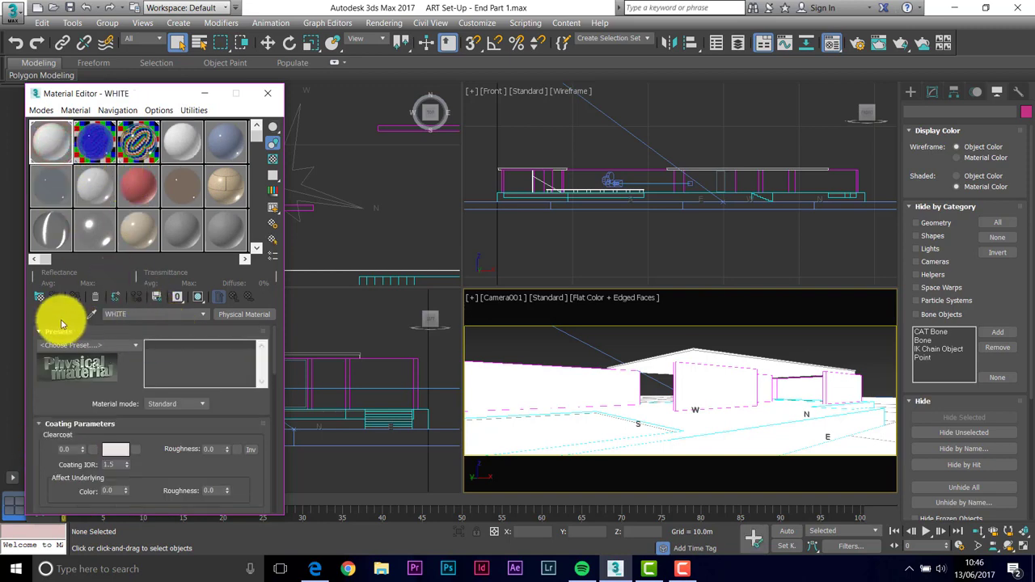
pyautogui.moveTo(131, 371); pyautogui.dragTo(130, 435)
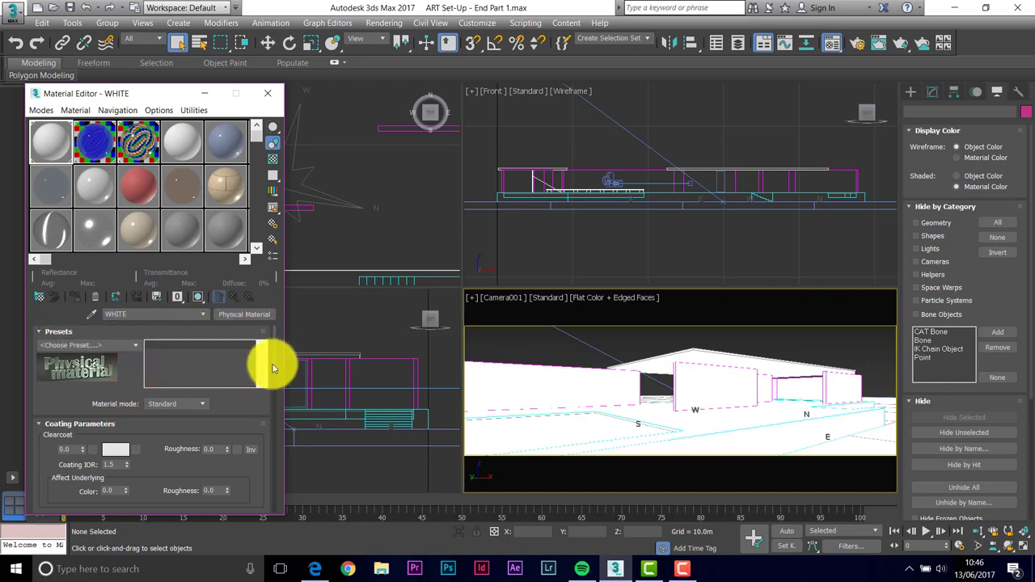
pyautogui.moveTo(273, 369)
pyautogui.mouseDown()
pyautogui.moveTo(273, 379)
pyautogui.moveTo(274, 368)
pyautogui.mouseUp()
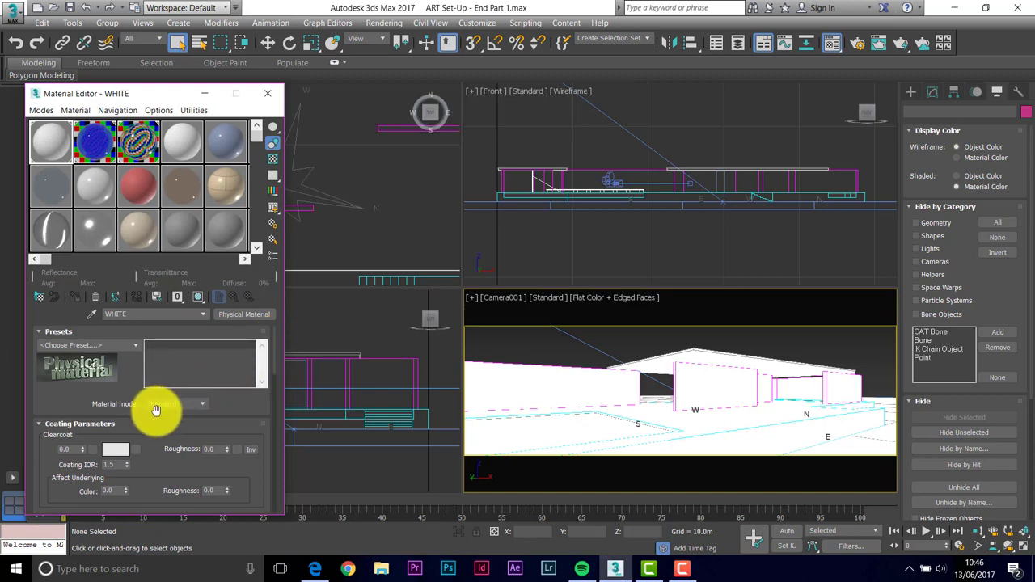
pyautogui.click(203, 404)
pyautogui.click(161, 429)
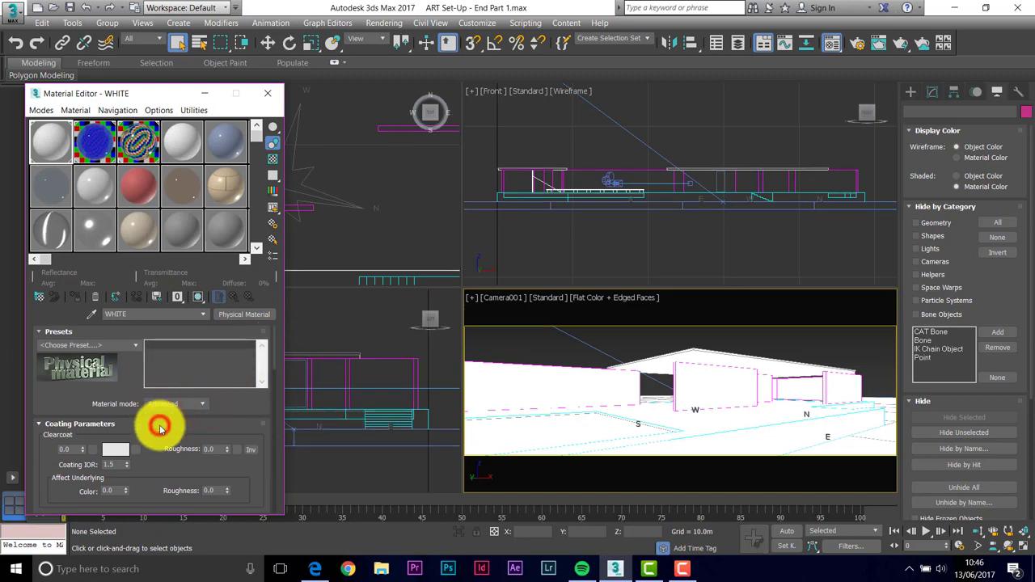
pyautogui.moveTo(157, 470); pyautogui.dragTo(155, 329)
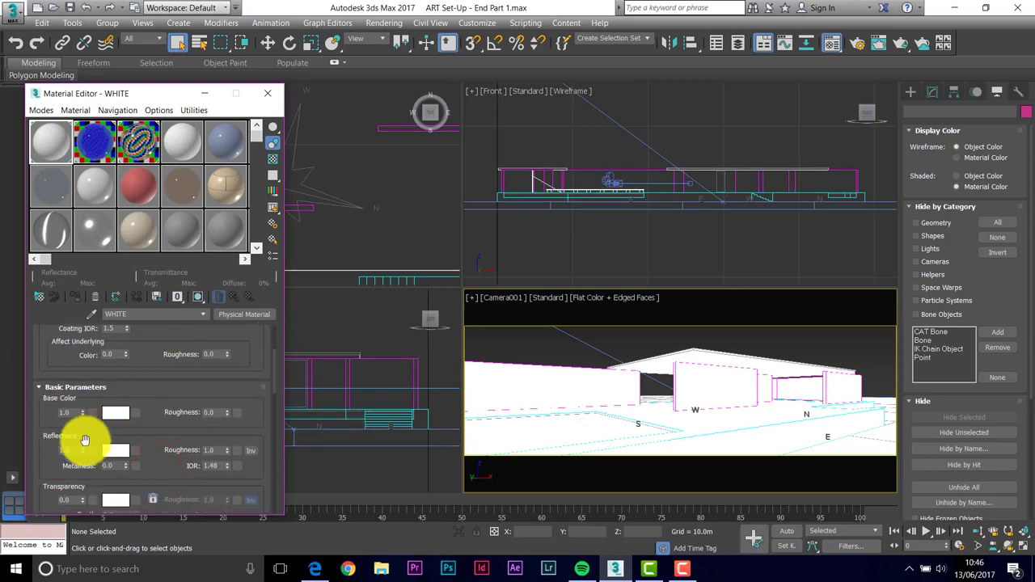
pyautogui.click(73, 451)
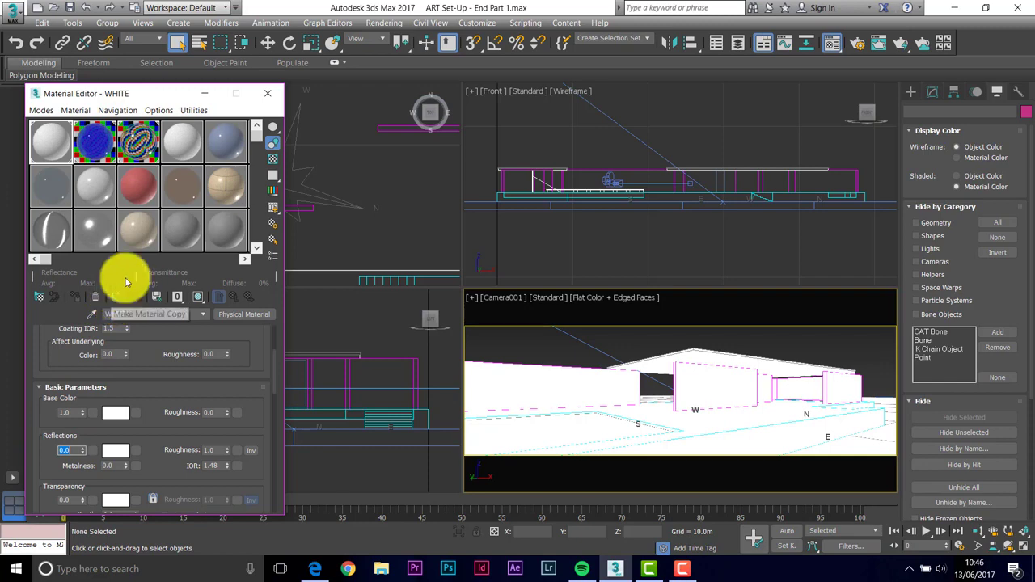
# Give the GROUND material a brown base color (red 0.337, green 0.29, blue 0.227) and assign it to the ground disc.
pyautogui.click(187, 148)
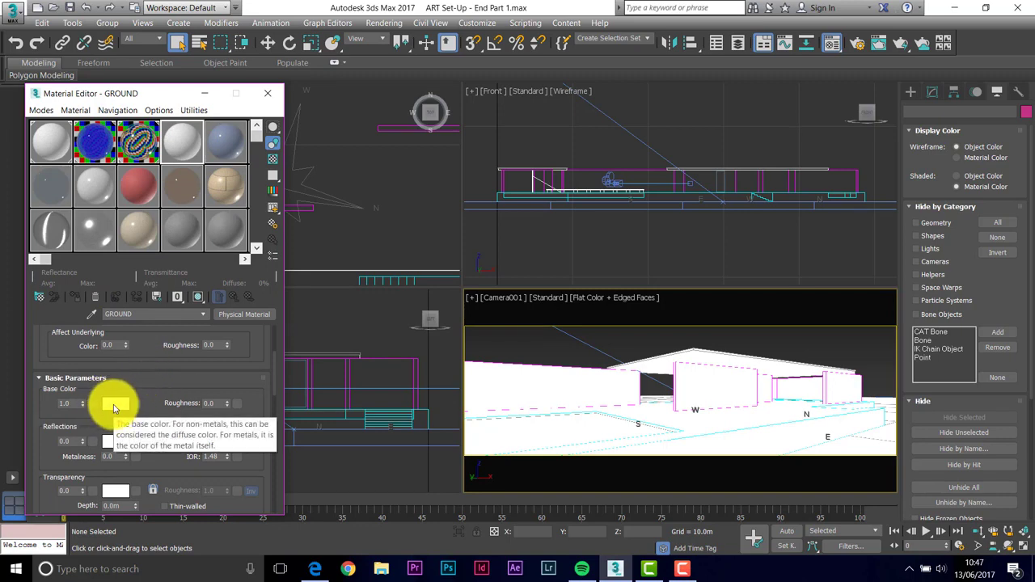
pyautogui.click(114, 407)
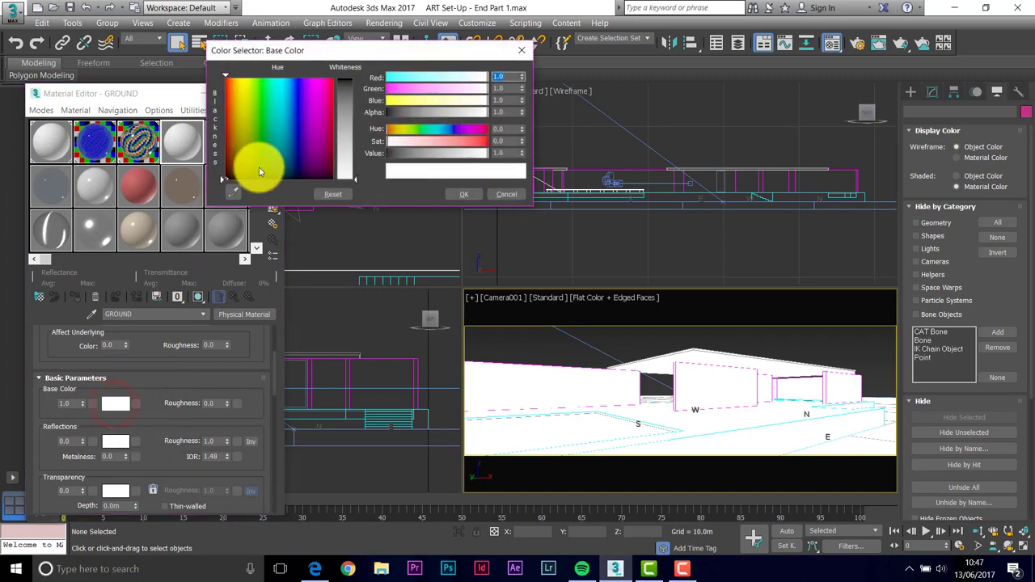
pyautogui.click(235, 165)
pyautogui.moveTo(356, 170); pyautogui.dragTo(353, 102)
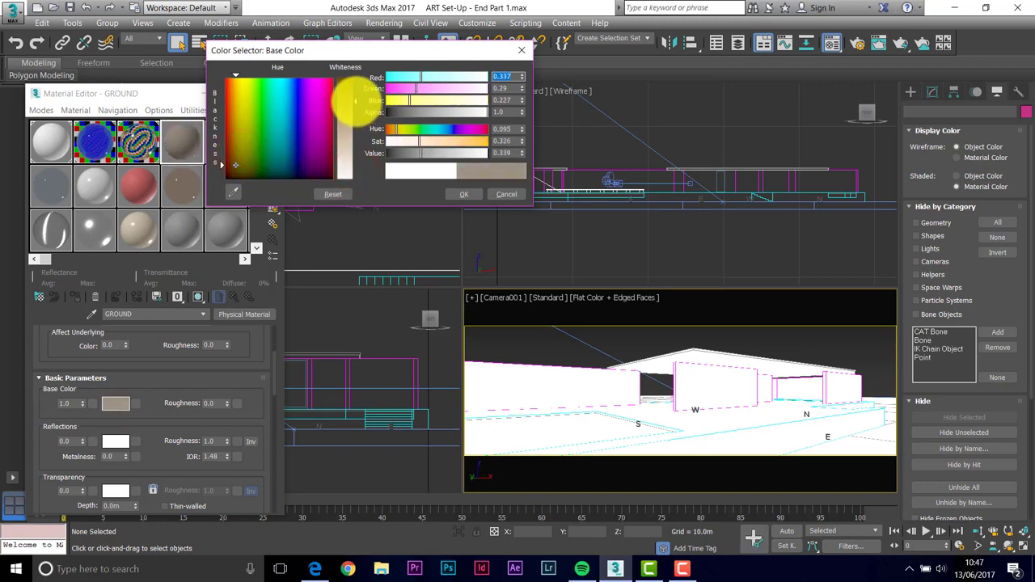
pyautogui.click(464, 193)
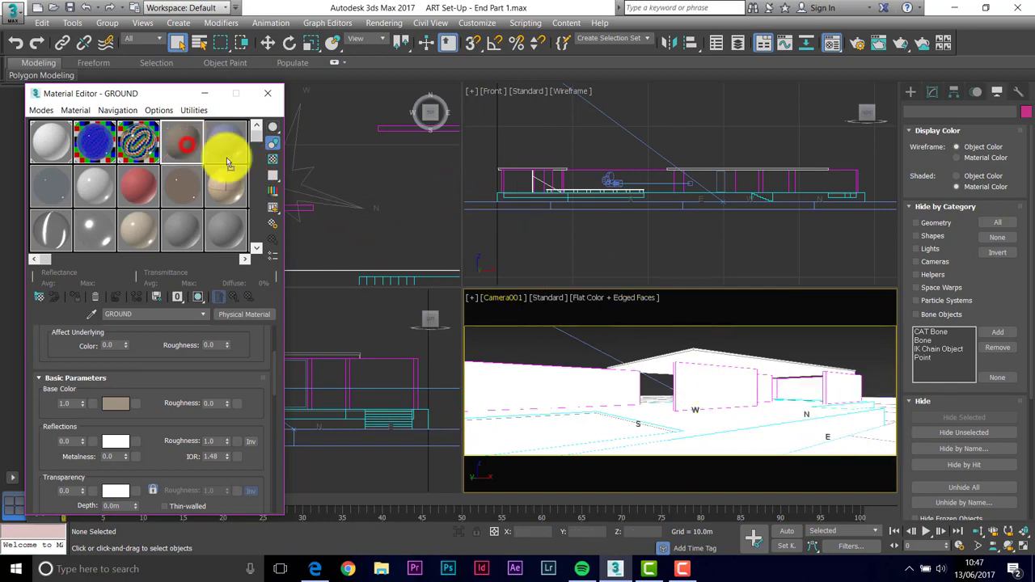
pyautogui.moveTo(182, 142); pyautogui.dragTo(880, 450)
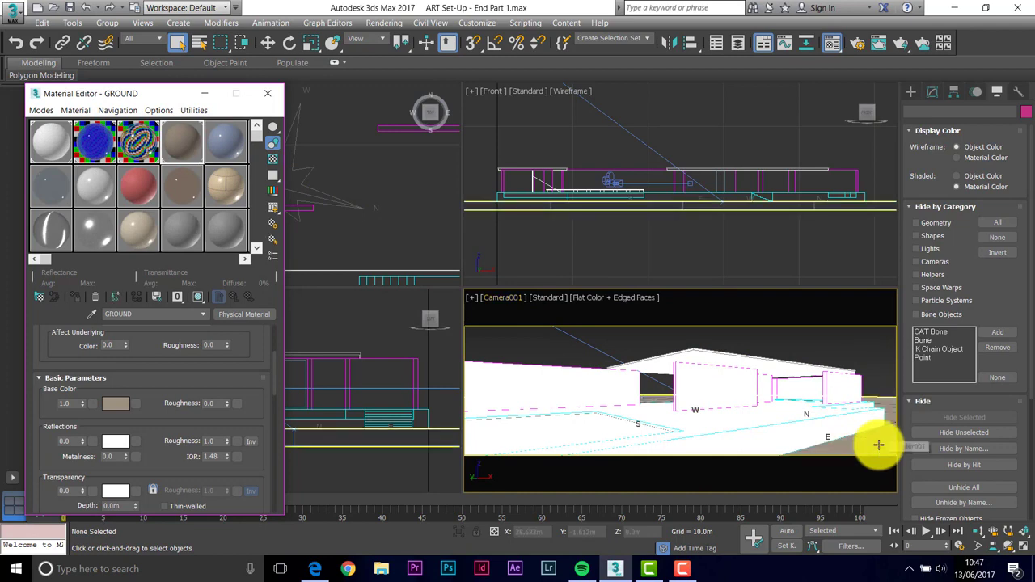
pyautogui.click(998, 93)
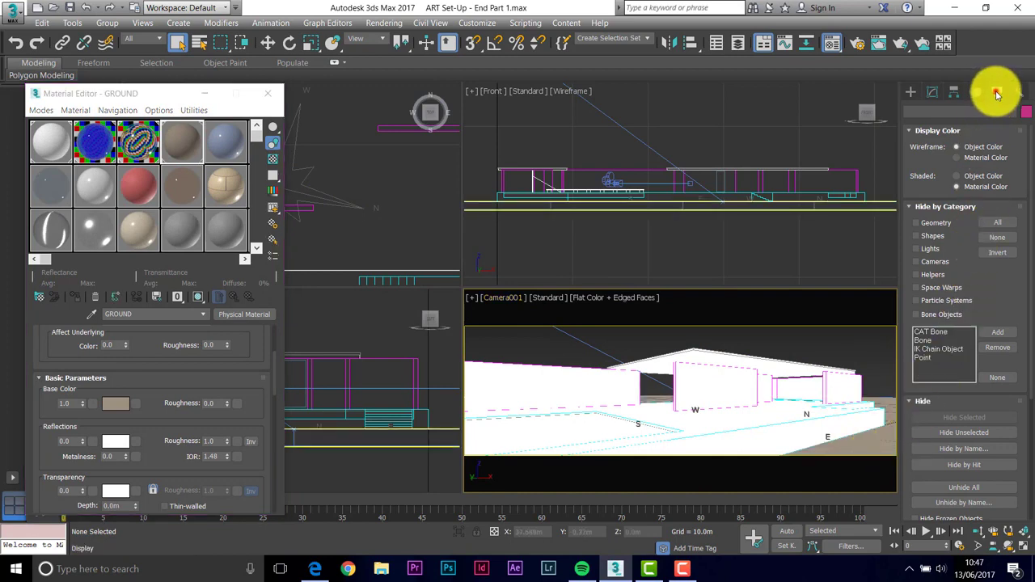
pyautogui.click(975, 434)
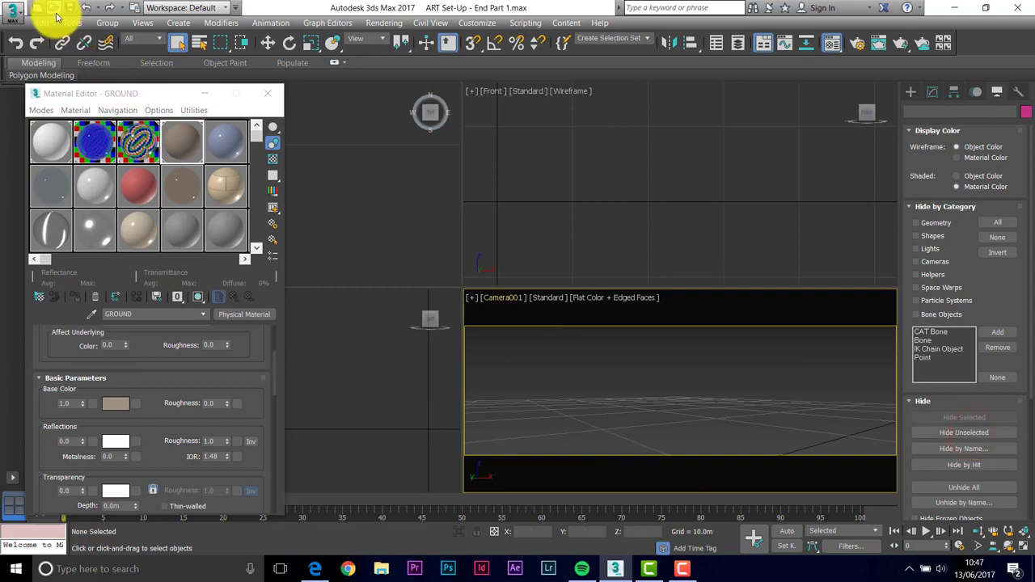
pyautogui.click(84, 11)
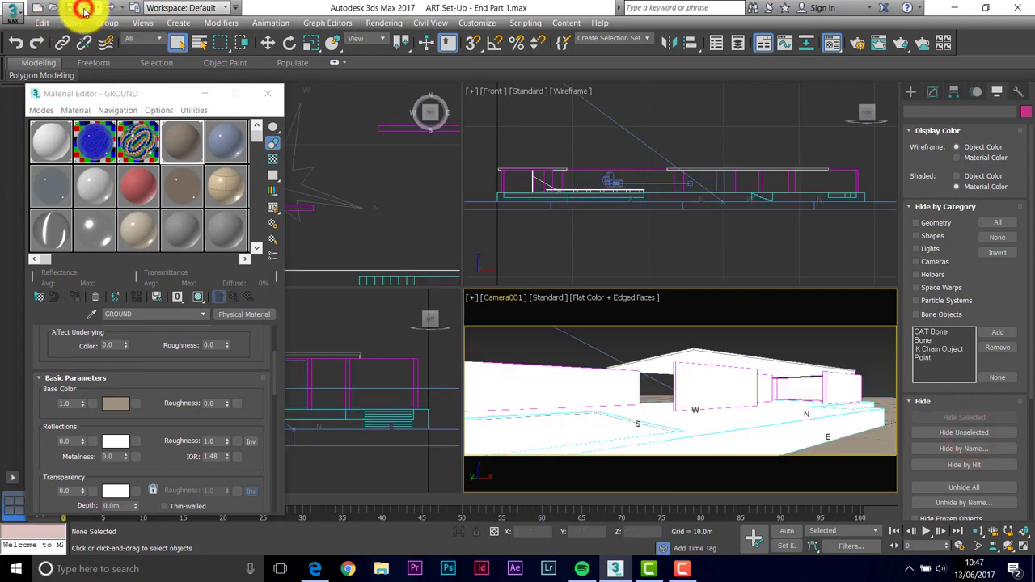
# Hide the ground cylinder and the 3d_roof_soffit object.
pyautogui.click(880, 442)
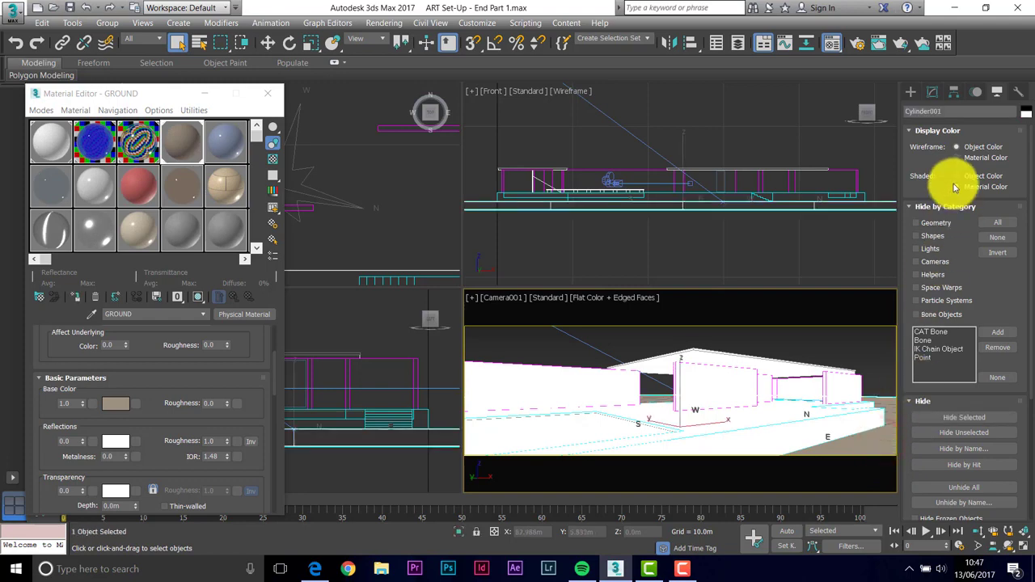
pyautogui.click(965, 419)
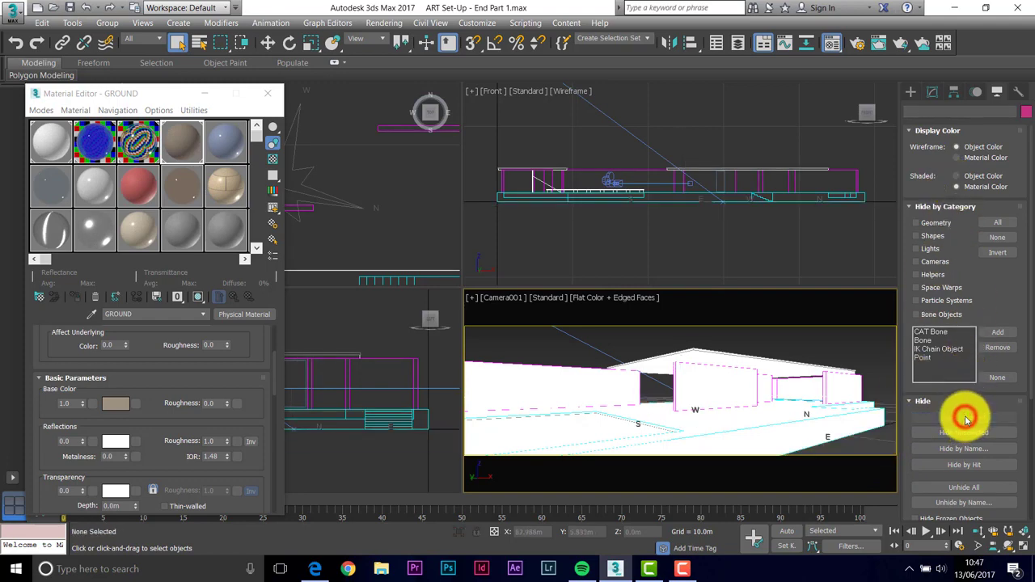
pyautogui.click(651, 368)
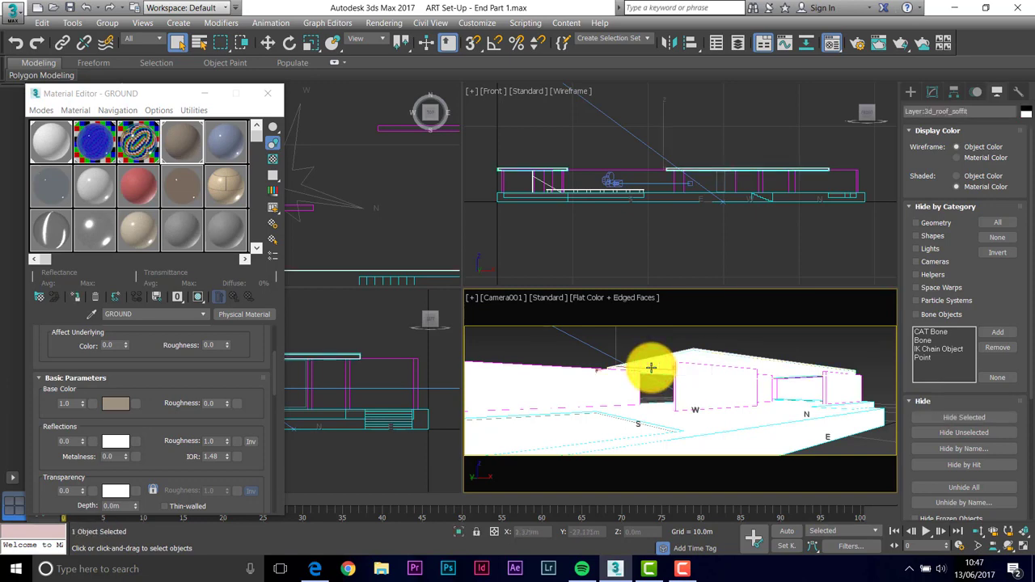
pyautogui.click(976, 417)
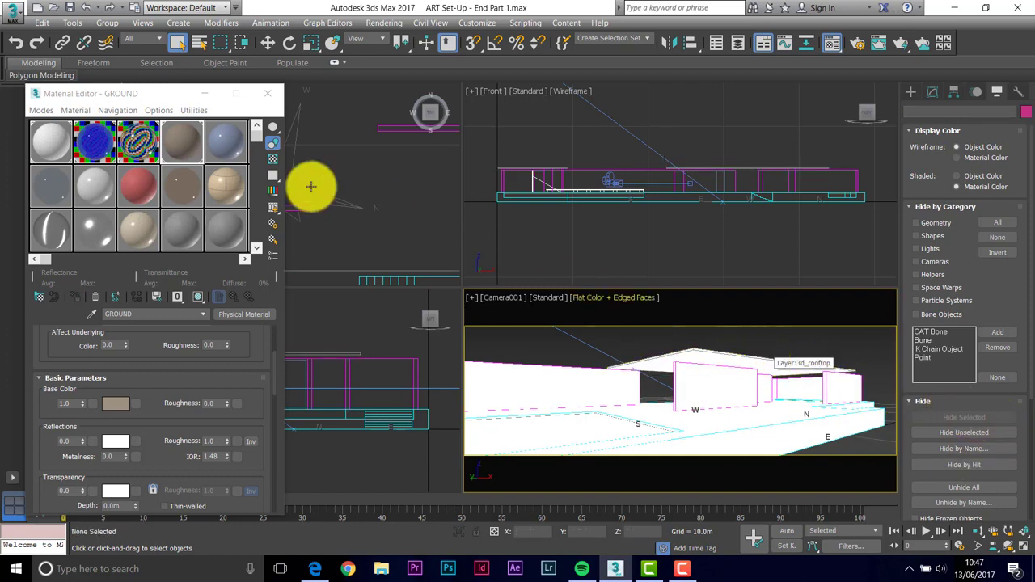
# Copy the GROUND material onto the fifth sample slot and rename the copy as ROOF TOP.
pyautogui.click(181, 149)
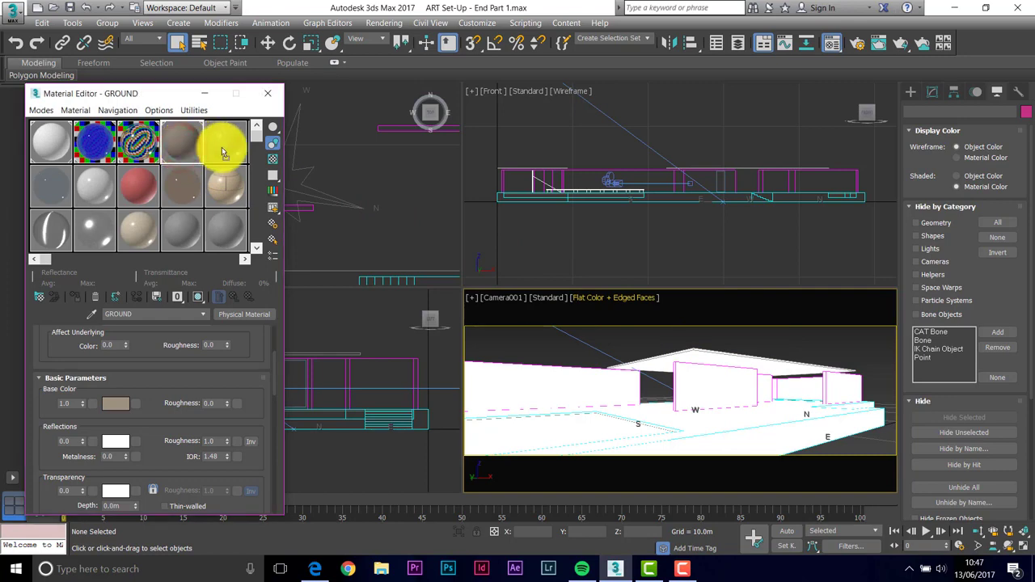
pyautogui.moveTo(223, 152); pyautogui.dragTo(226, 151)
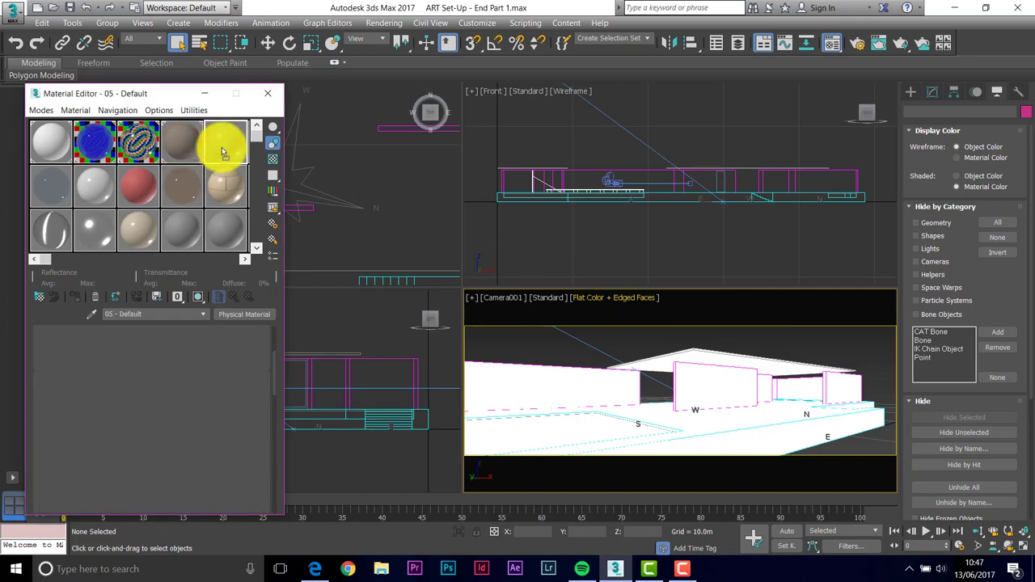
pyautogui.doubleClick(136, 313)
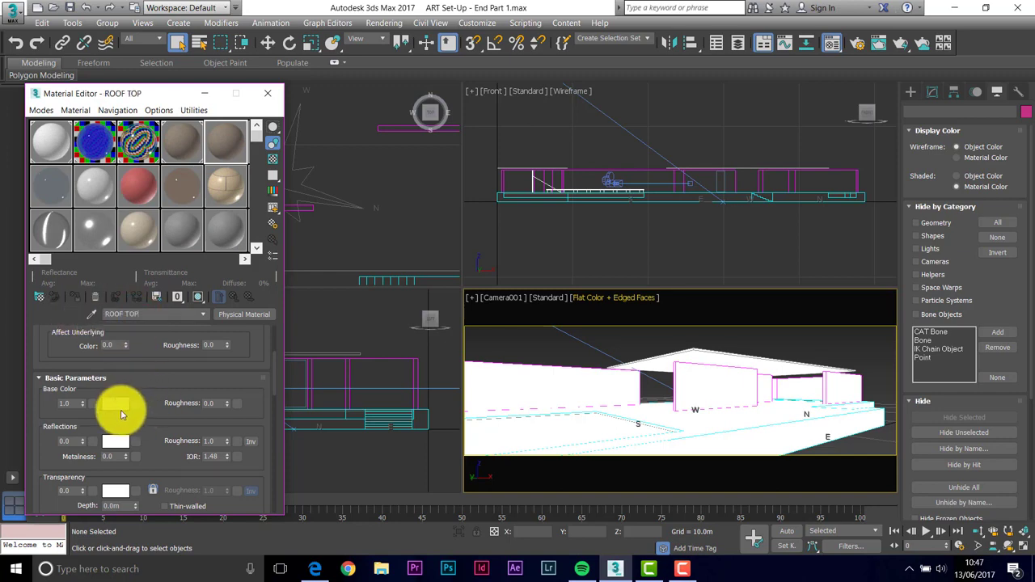
# Set the ROOF TOP material's base color to a dark grey with red, green and blue at 0.078.
pyautogui.click(115, 404)
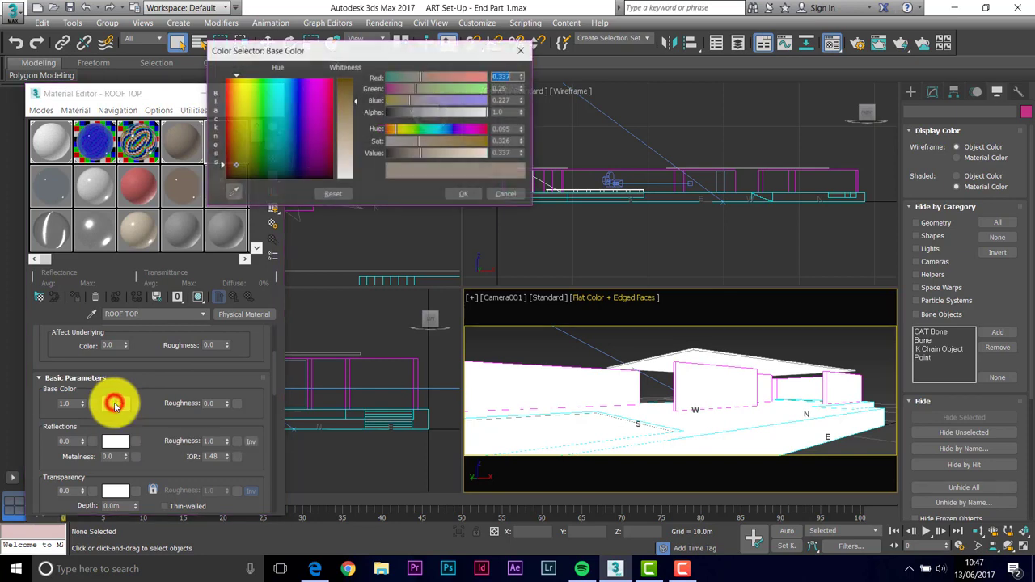
pyautogui.moveTo(294, 137); pyautogui.dragTo(236, 165)
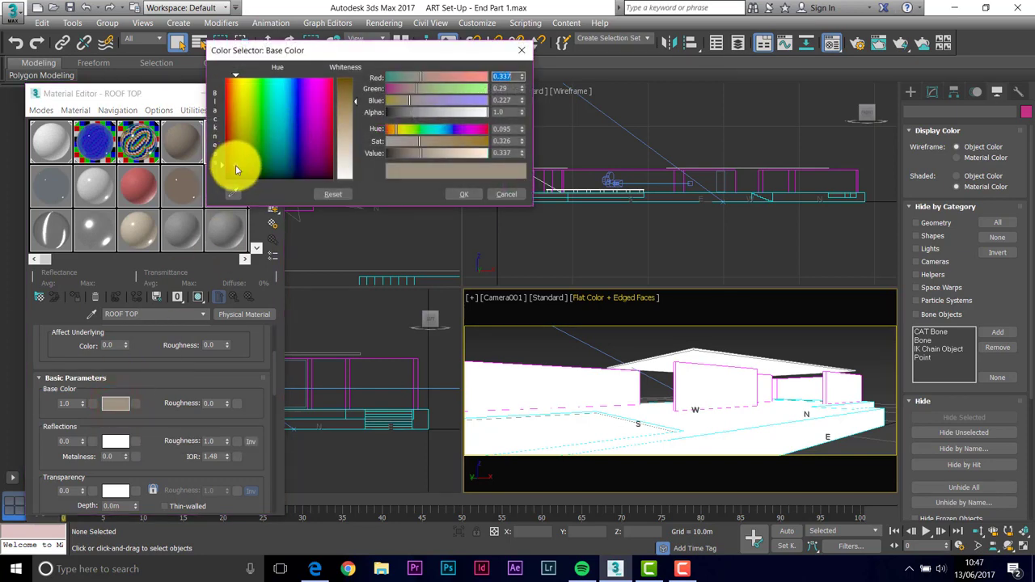
pyautogui.moveTo(235, 165)
pyautogui.mouseDown()
pyautogui.moveTo(236, 127)
pyautogui.moveTo(261, 140)
pyautogui.moveTo(268, 179)
pyautogui.mouseUp()
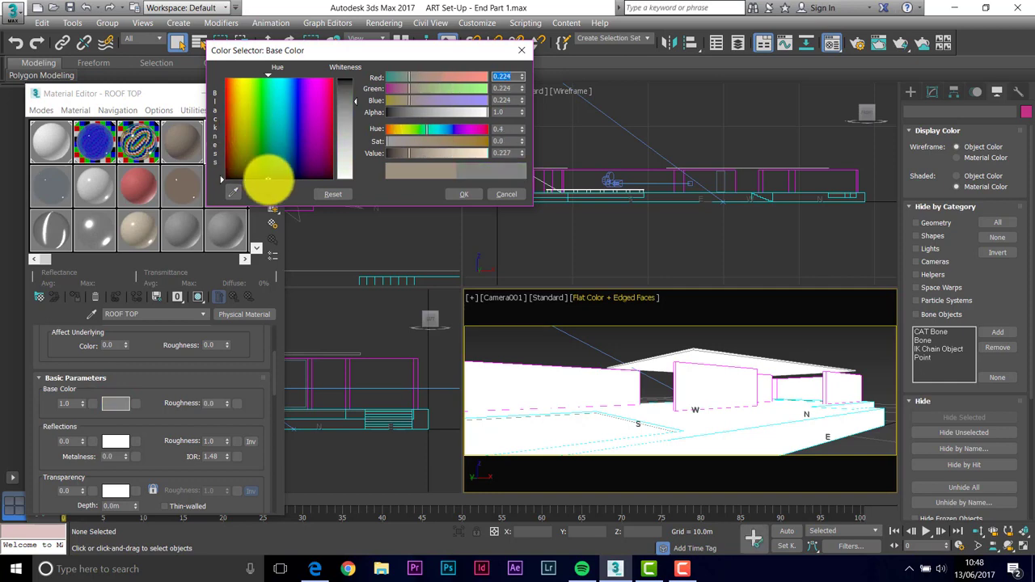
pyautogui.moveTo(351, 97); pyautogui.dragTo(350, 88)
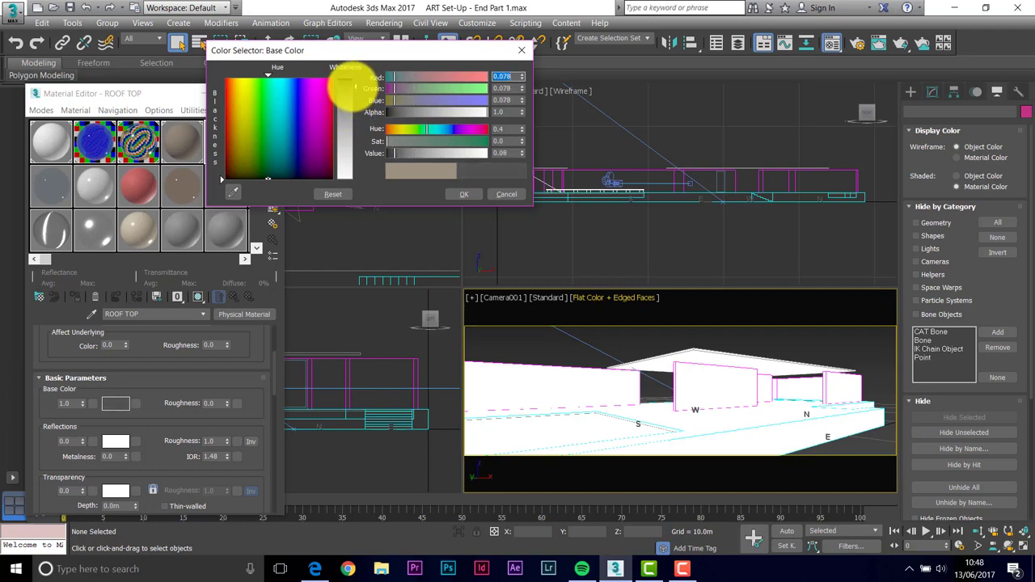
pyautogui.click(464, 194)
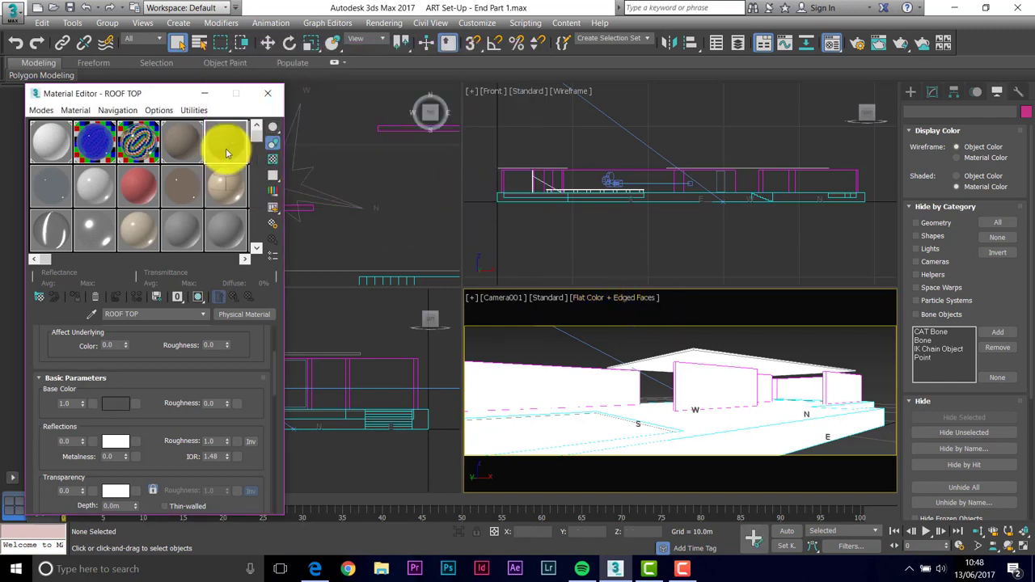
# Assign the ROOF TOP material to the 3d_rooftop object, and hide that object.
pyautogui.moveTo(226, 153); pyautogui.dragTo(701, 357)
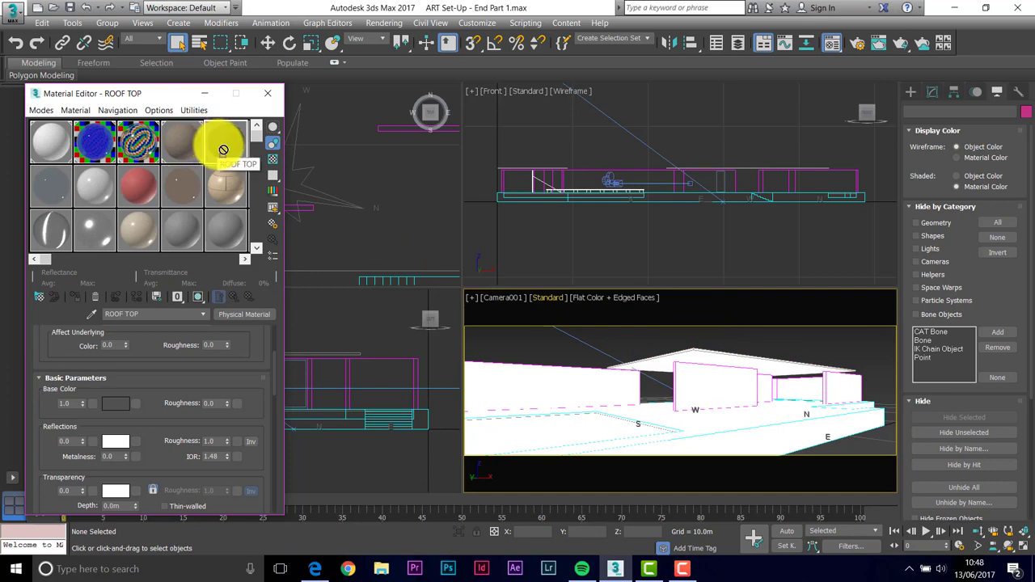
pyautogui.click(716, 361)
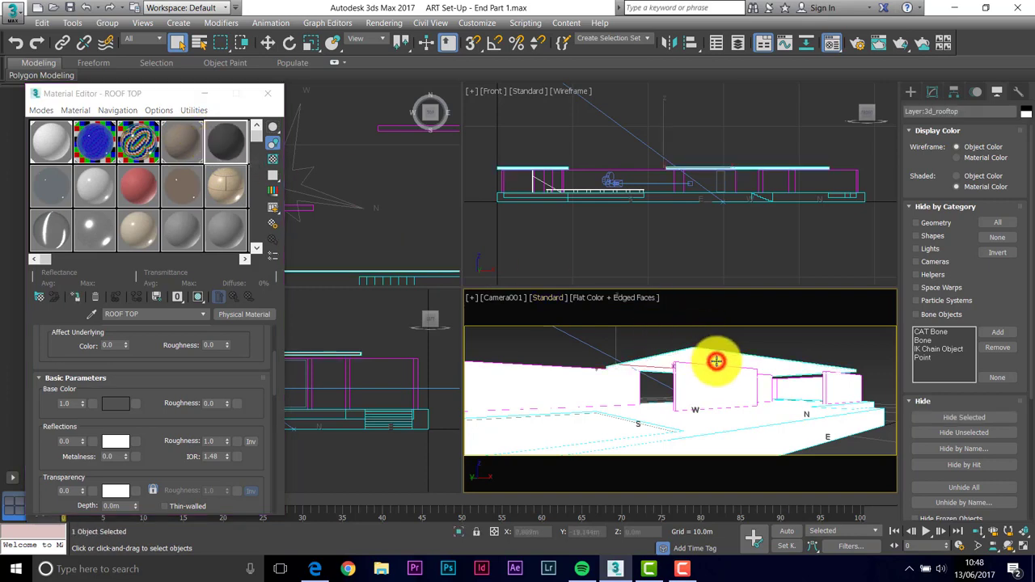
pyautogui.click(76, 299)
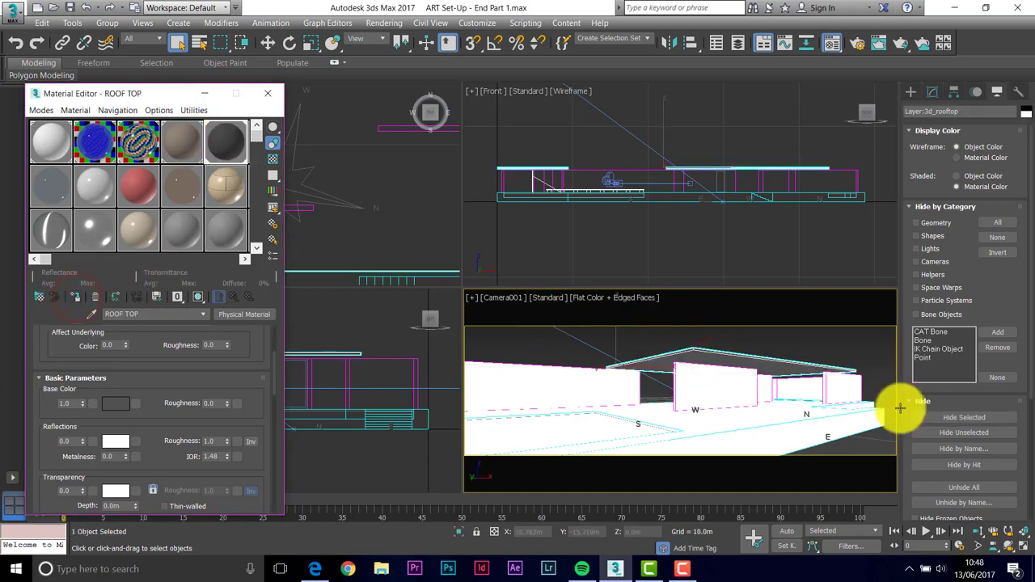
pyautogui.click(974, 418)
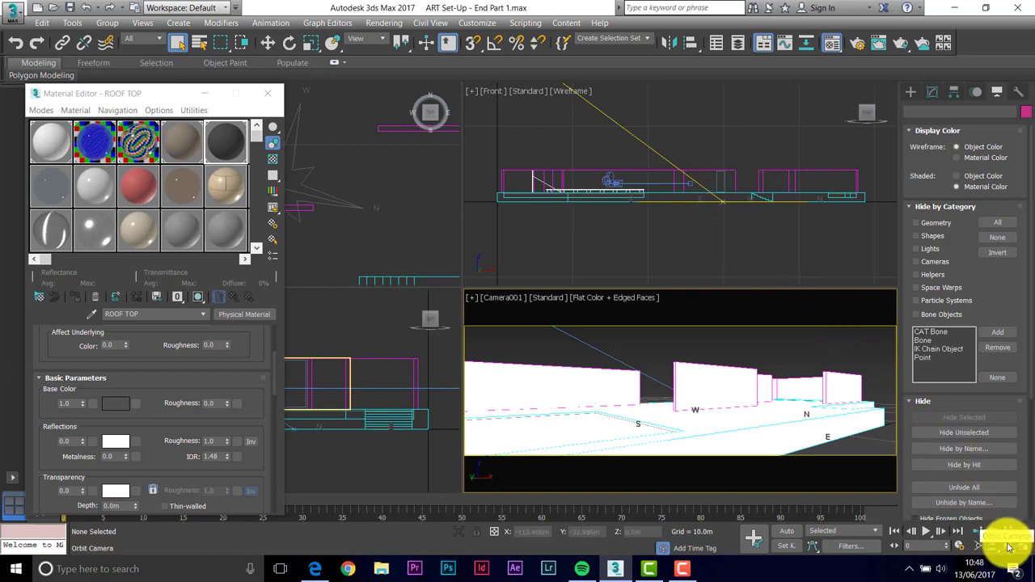
# Orbit the Front view to an angled overview of the pavilion and shade it with Flat Color and Edged Faces.
pyautogui.click(528, 110)
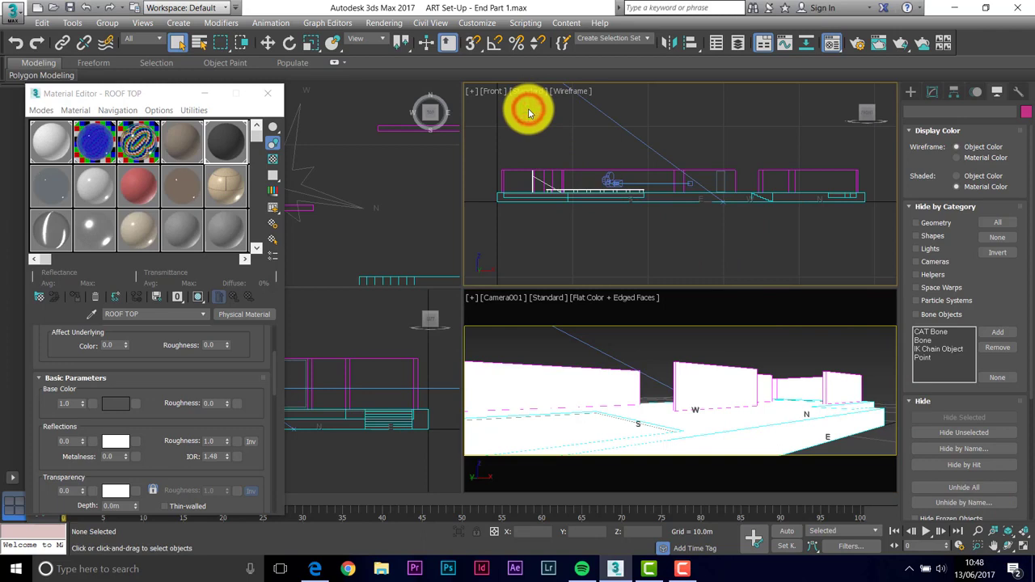
pyautogui.click(1007, 547)
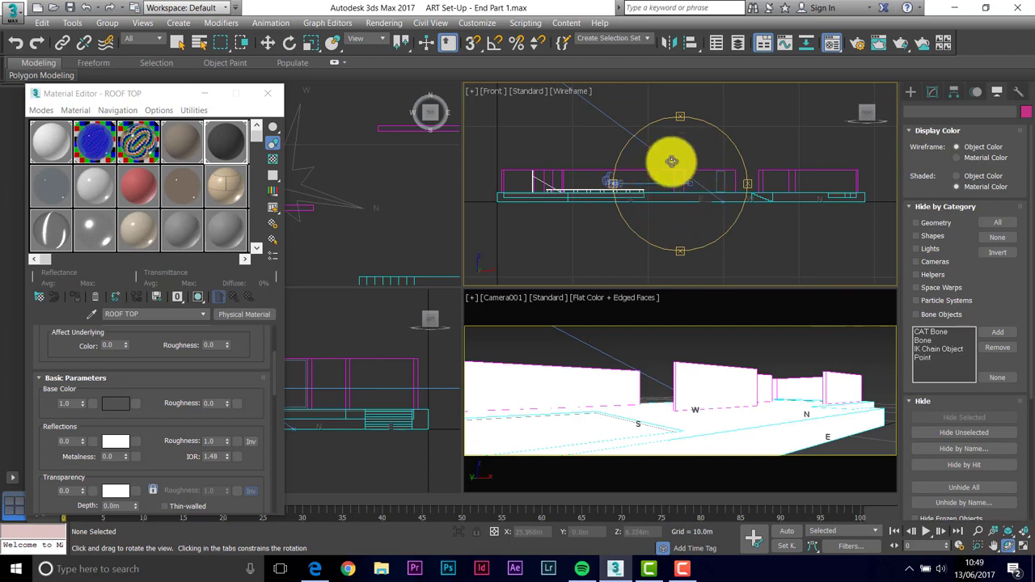
pyautogui.moveTo(682, 178); pyautogui.dragTo(654, 203)
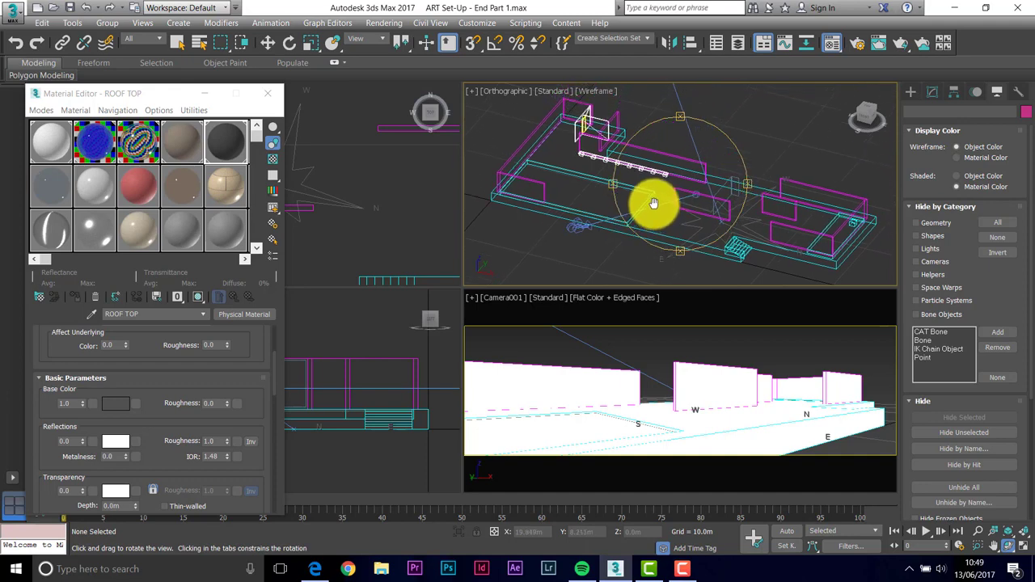
pyautogui.click(594, 93)
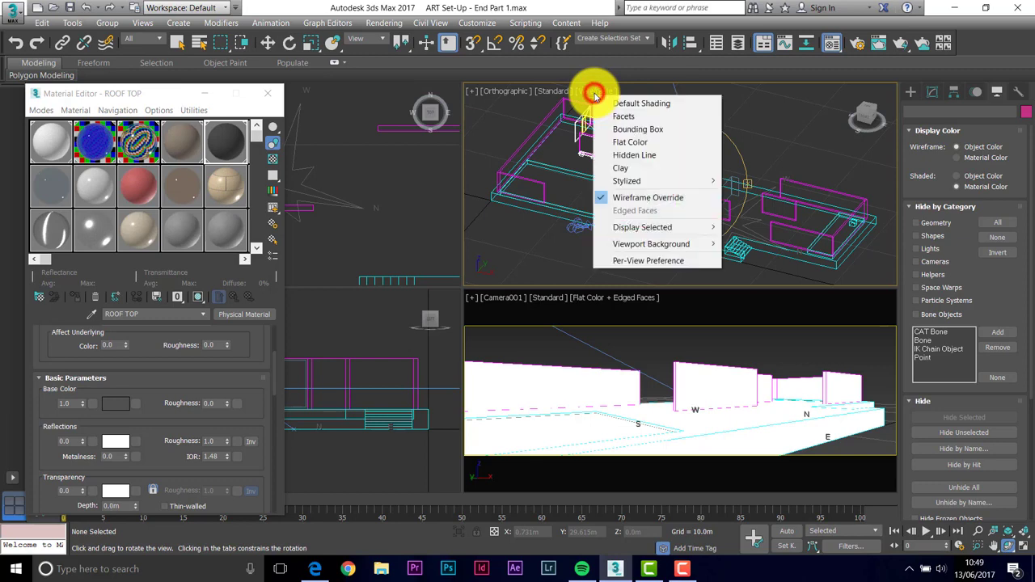
pyautogui.click(622, 145)
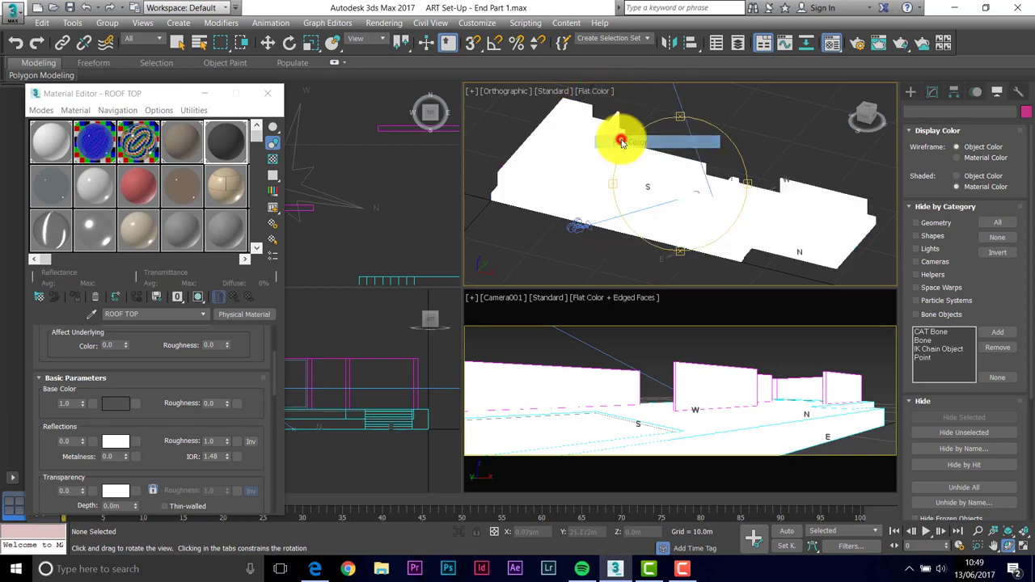
pyautogui.click(596, 90)
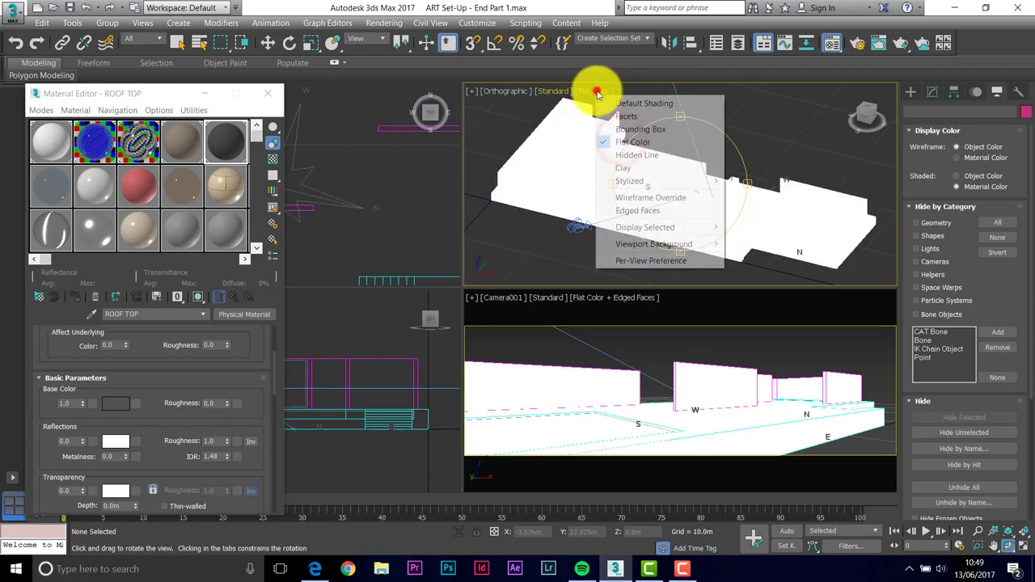
pyautogui.click(620, 212)
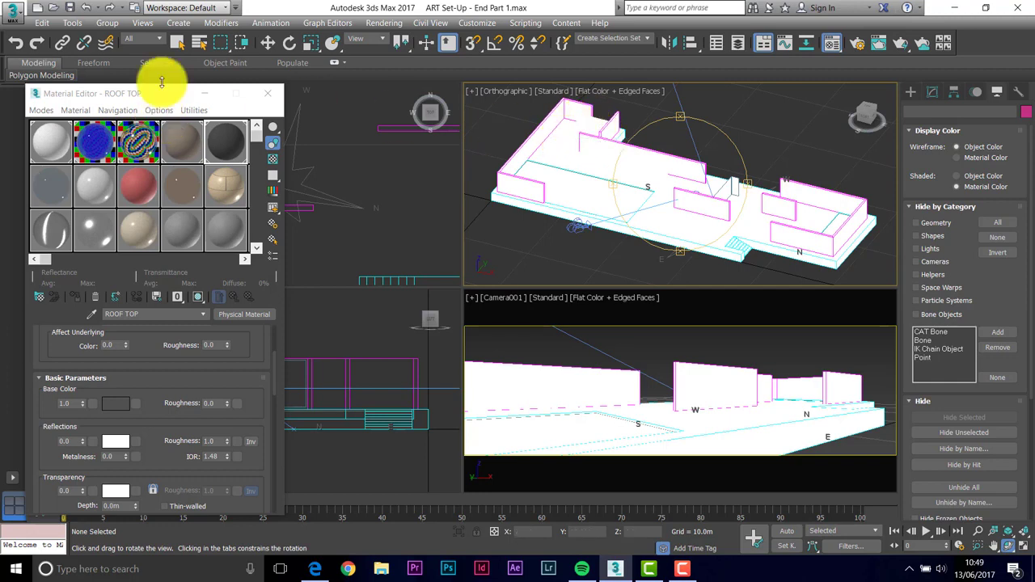
# Hide the 3d_door_frame, 3d_door_leaf and 3d_partition objects by name.
pyautogui.click(203, 44)
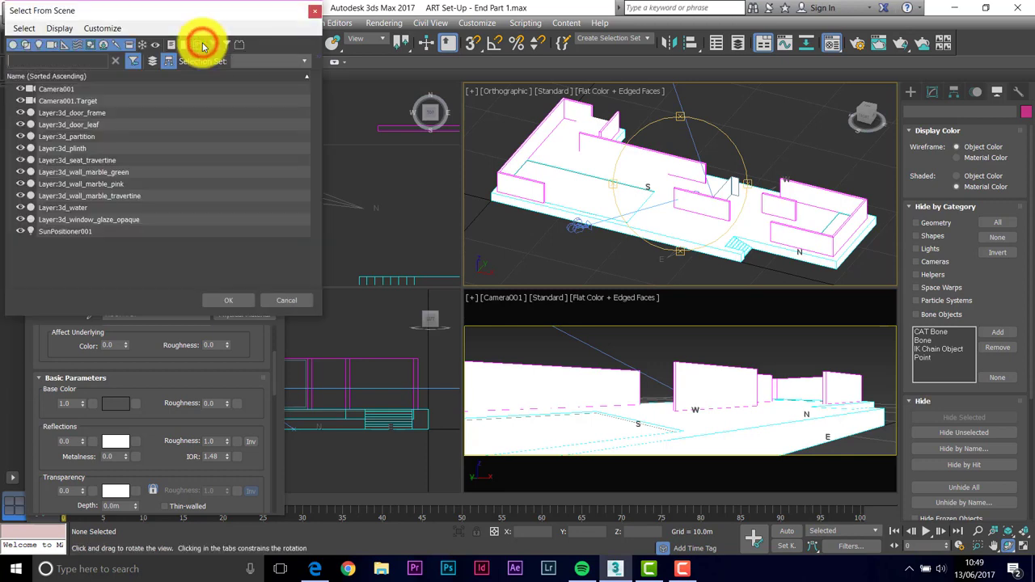
pyautogui.click(288, 301)
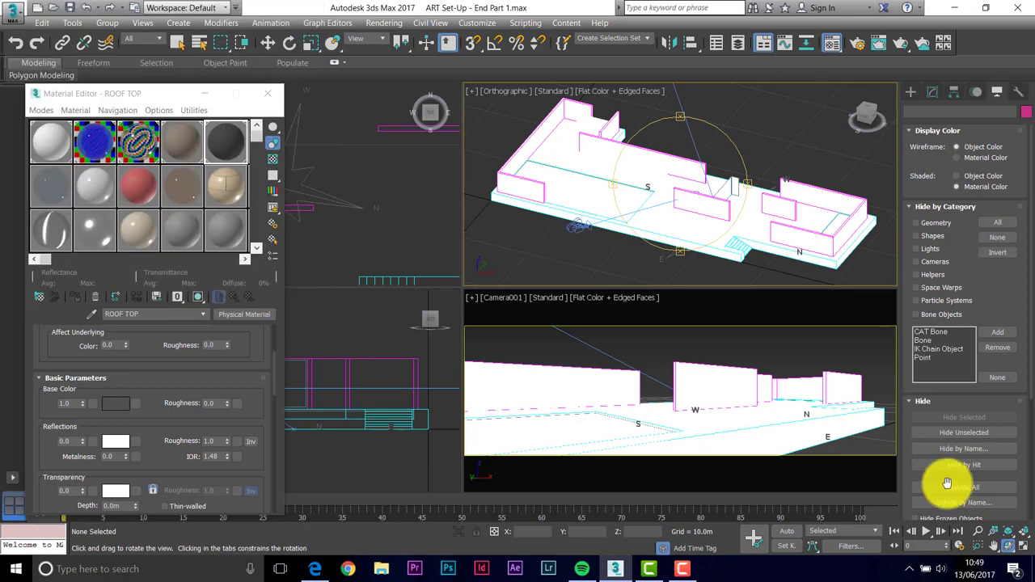
pyautogui.click(962, 450)
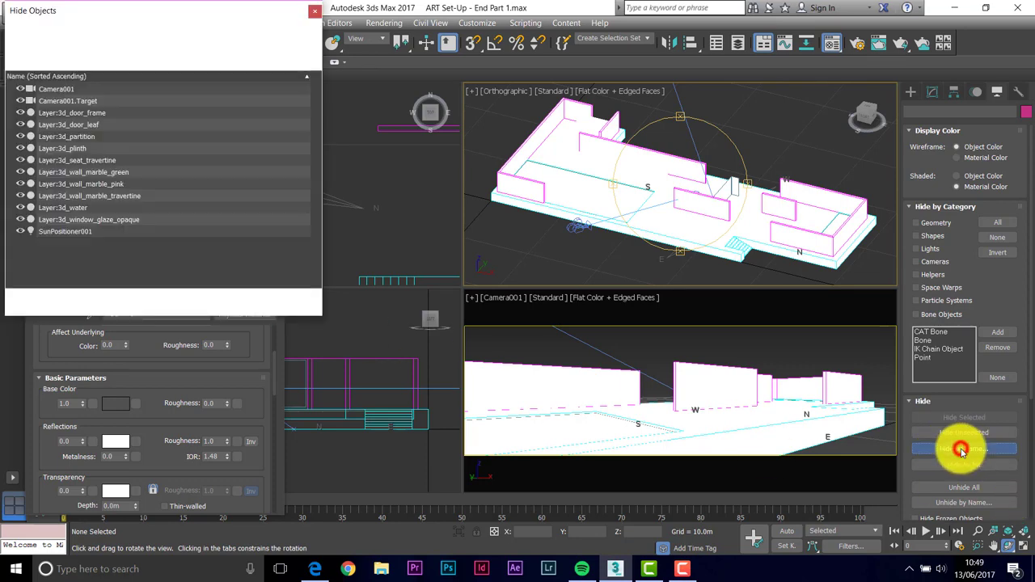
pyautogui.moveTo(179, 6); pyautogui.dragTo(287, 82)
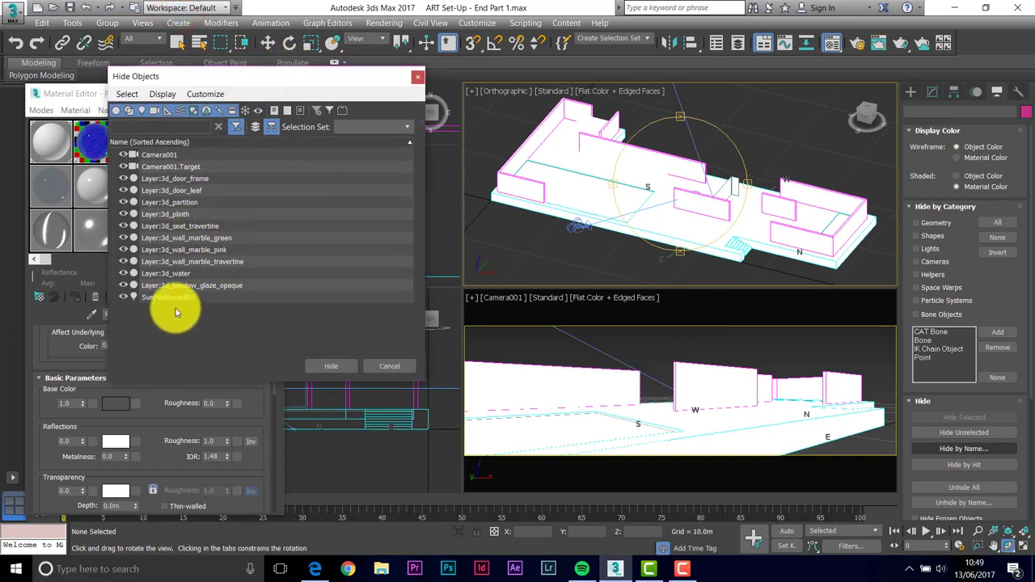
pyautogui.click(167, 179)
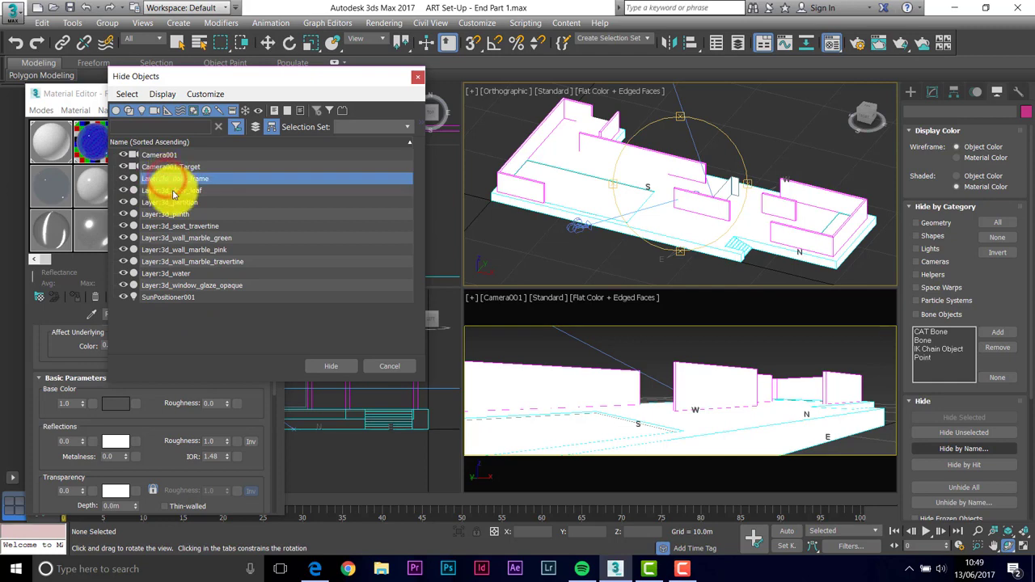
pyautogui.keyDown('ctrl'); pyautogui.click(173, 191); pyautogui.keyUp('ctrl')
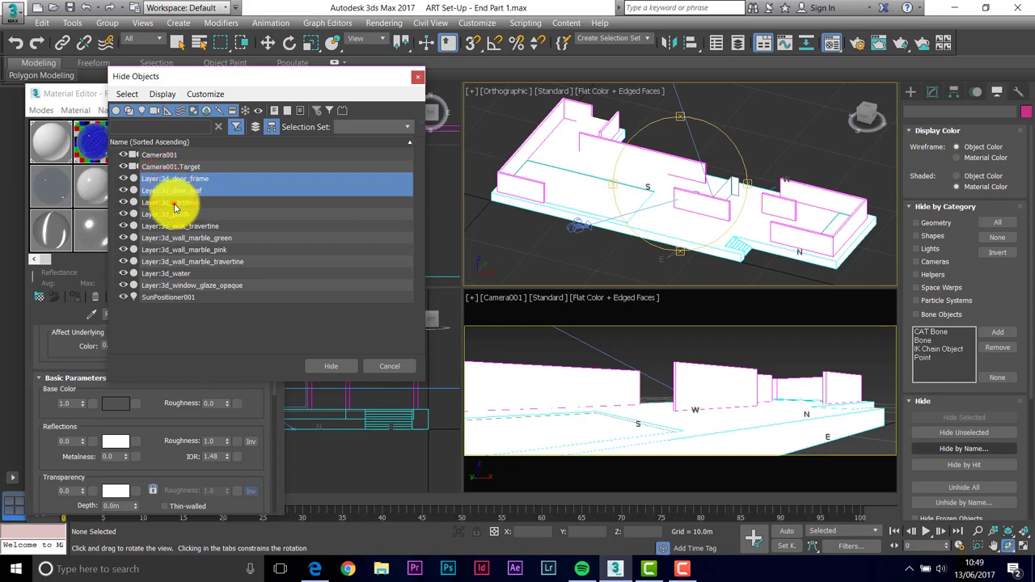
pyautogui.keyDown('ctrl'); pyautogui.click(175, 203); pyautogui.keyUp('ctrl')
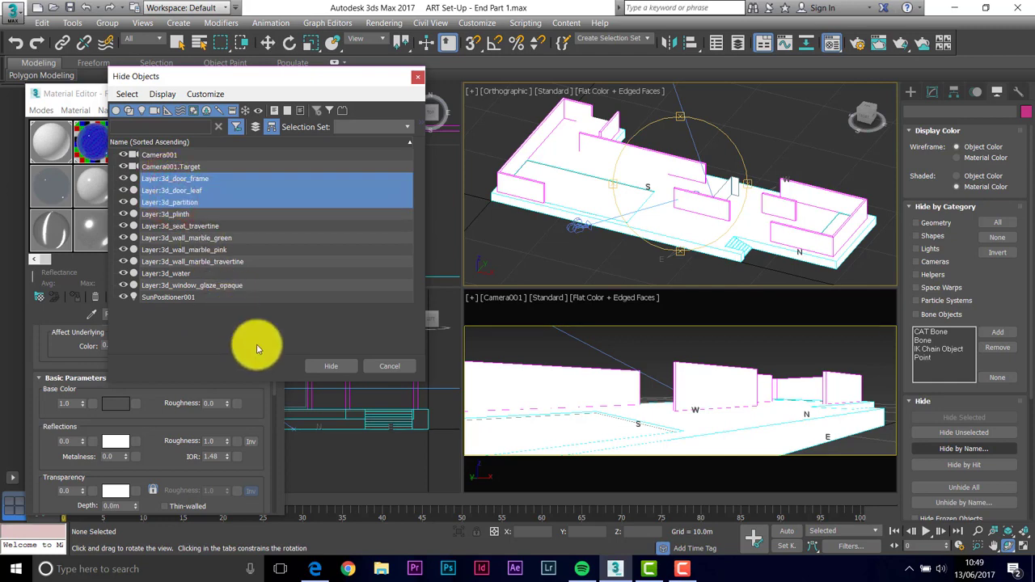
pyautogui.click(336, 368)
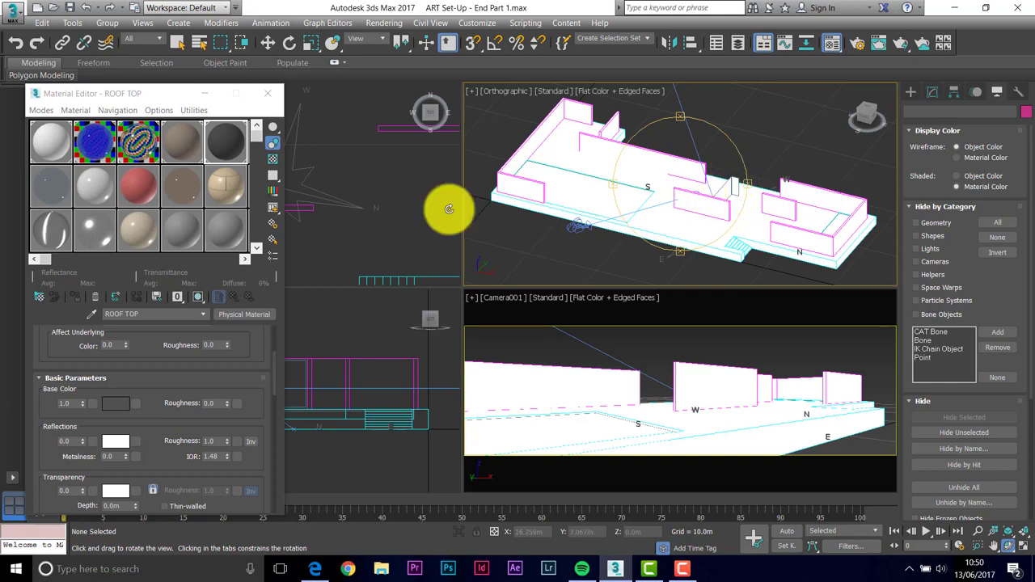
# Rename the Solid Glass material as FROSTED GLASS and give it the Frosted Glass (Physical) preset, with a patterned background behind its sample.
pyautogui.click(49, 190)
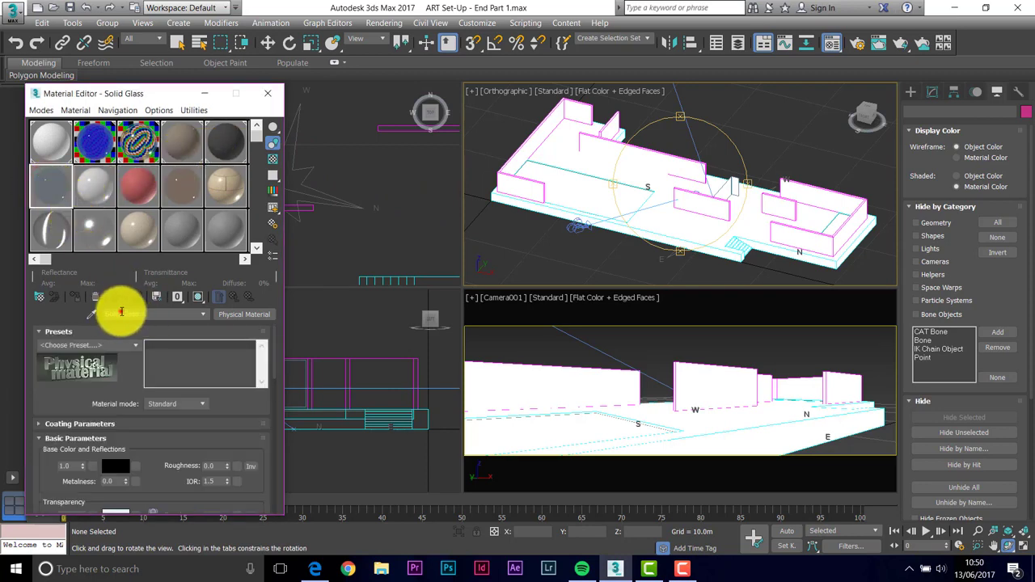
pyautogui.click(145, 314)
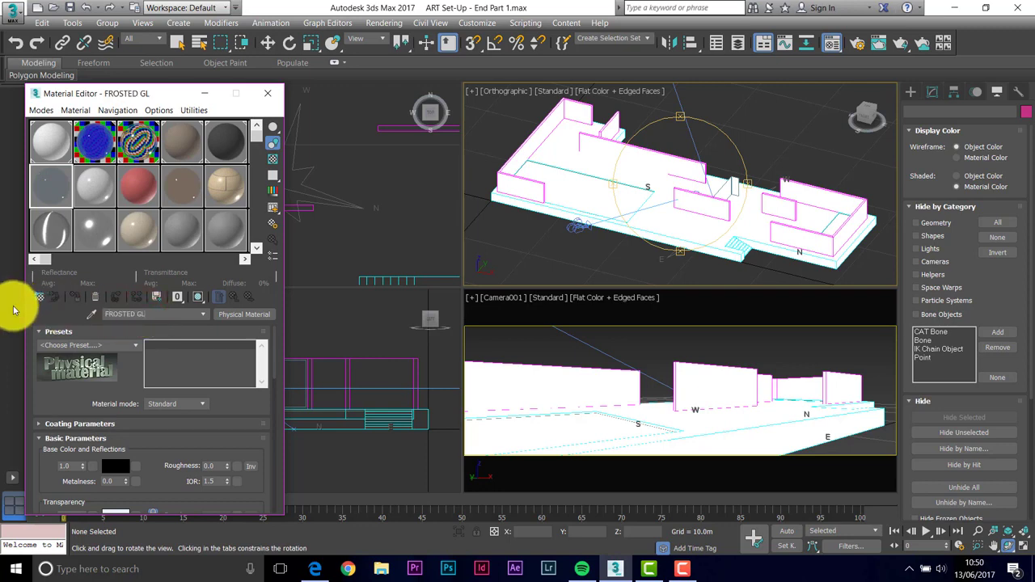
pyautogui.click(136, 351)
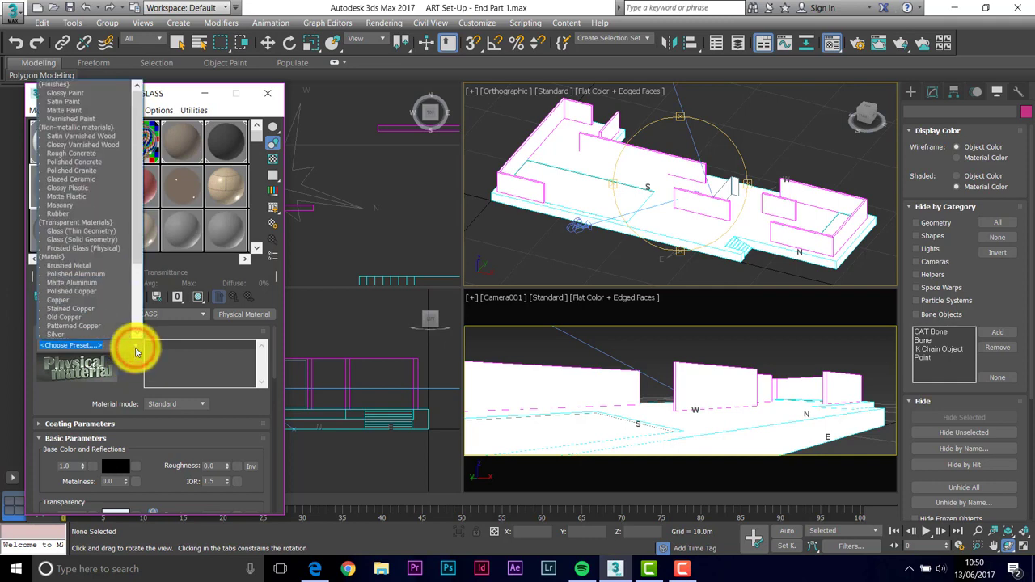
pyautogui.click(80, 248)
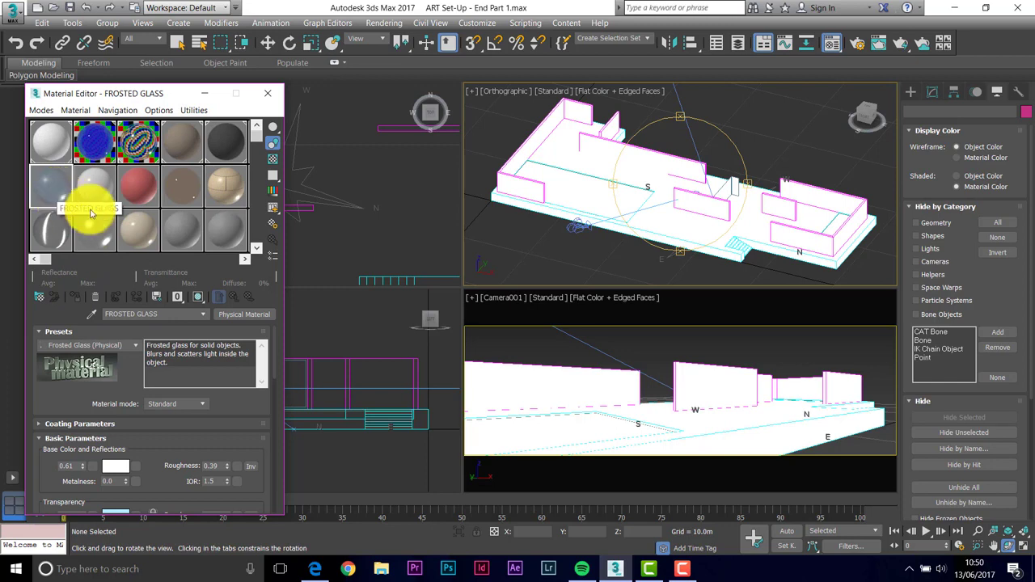
pyautogui.click(272, 159)
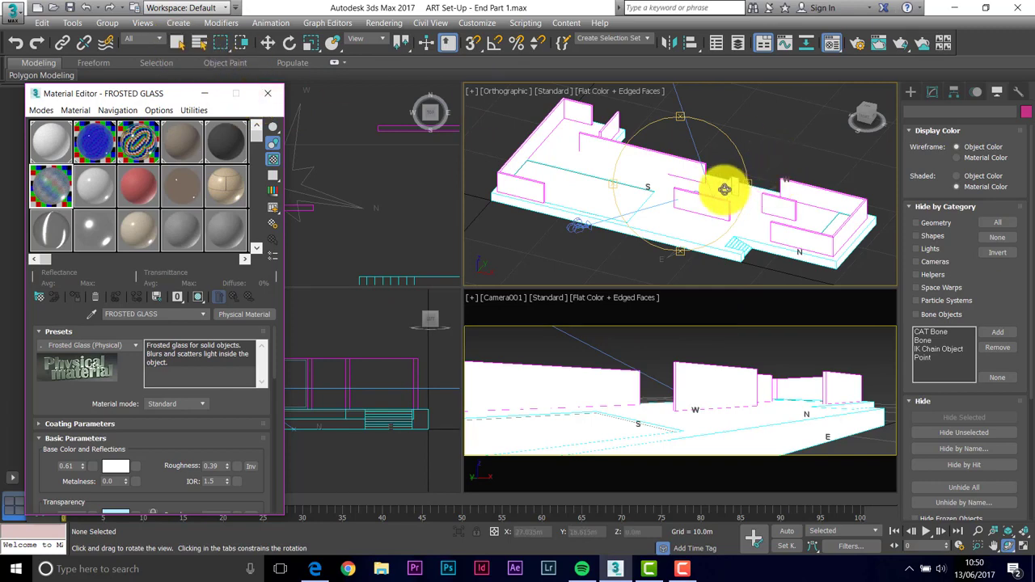
# Assign the FROSTED GLASS material to the 3d_window_glaze_opaque object, and hide that object.
pyautogui.click(202, 44)
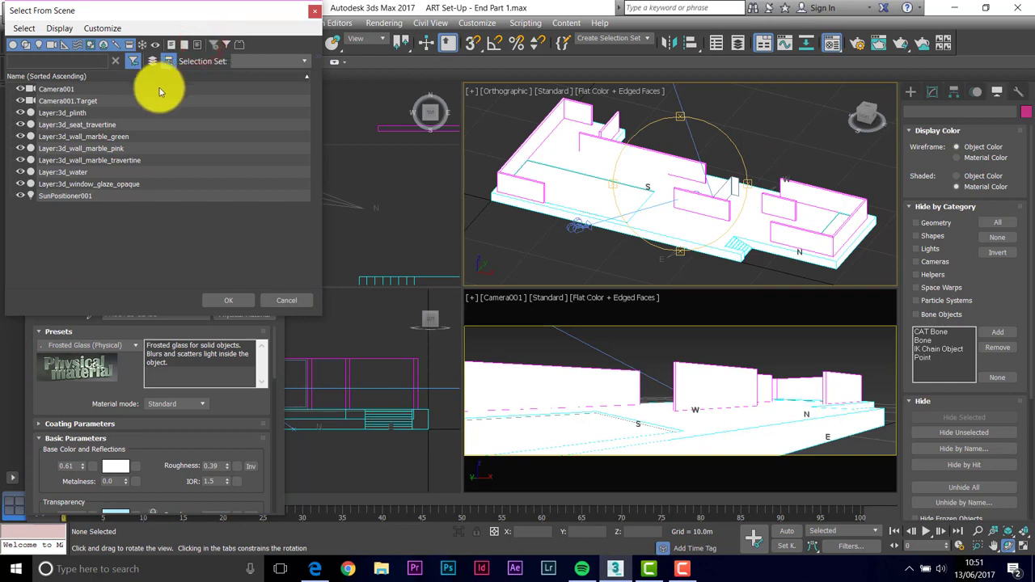
pyautogui.click(112, 186)
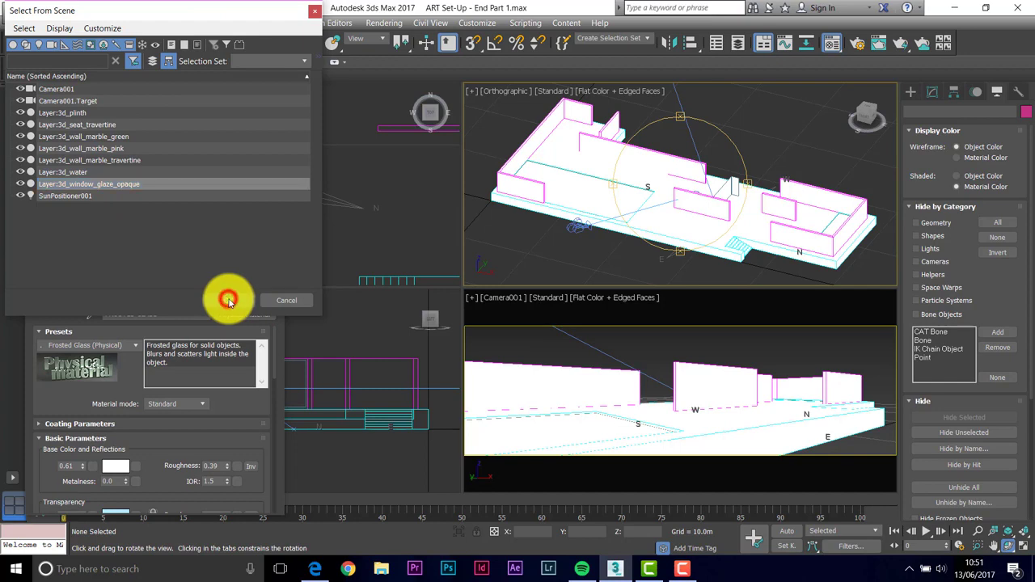
pyautogui.click(229, 300)
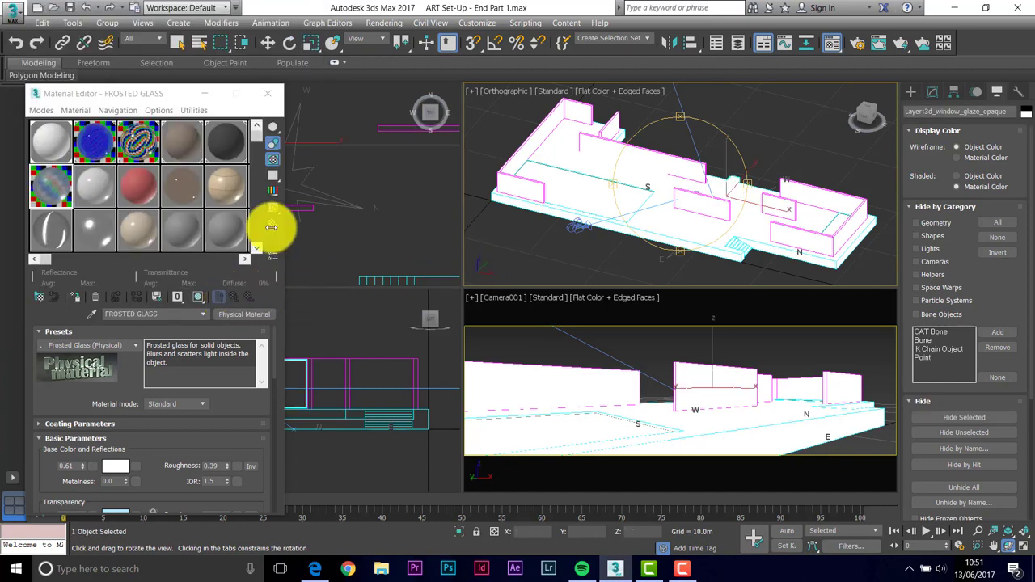
pyautogui.click(74, 299)
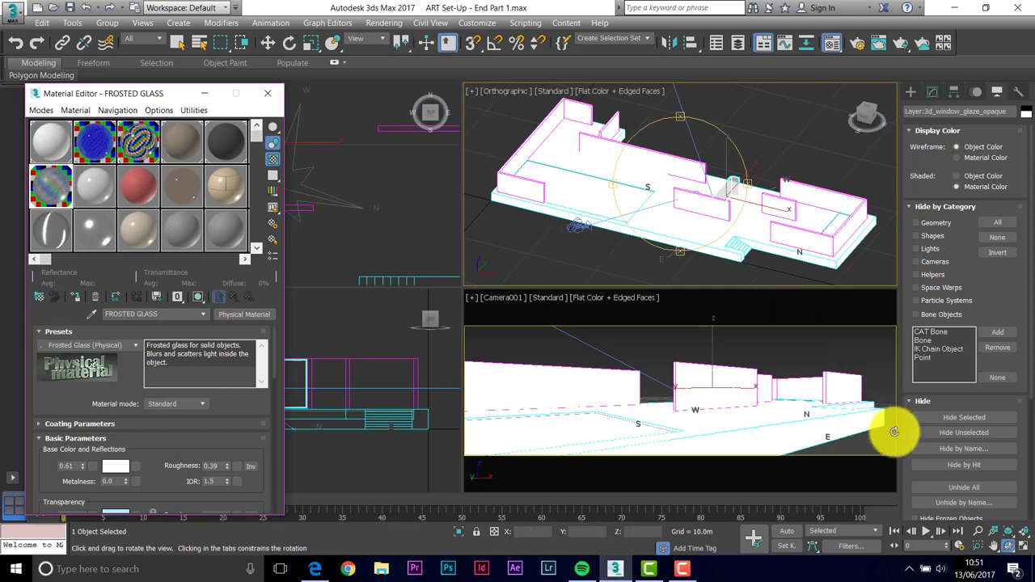
pyautogui.click(964, 418)
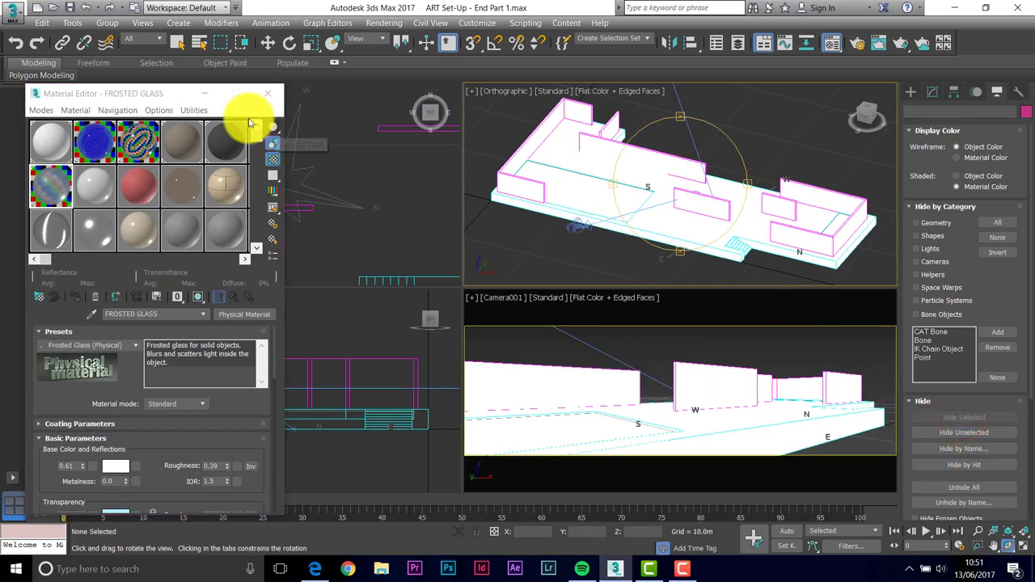
# Copy the WHITE material onto the seventh sample slot and rename the copy as PLINTH.
pyautogui.moveTo(173, 96); pyautogui.dragTo(195, 75)
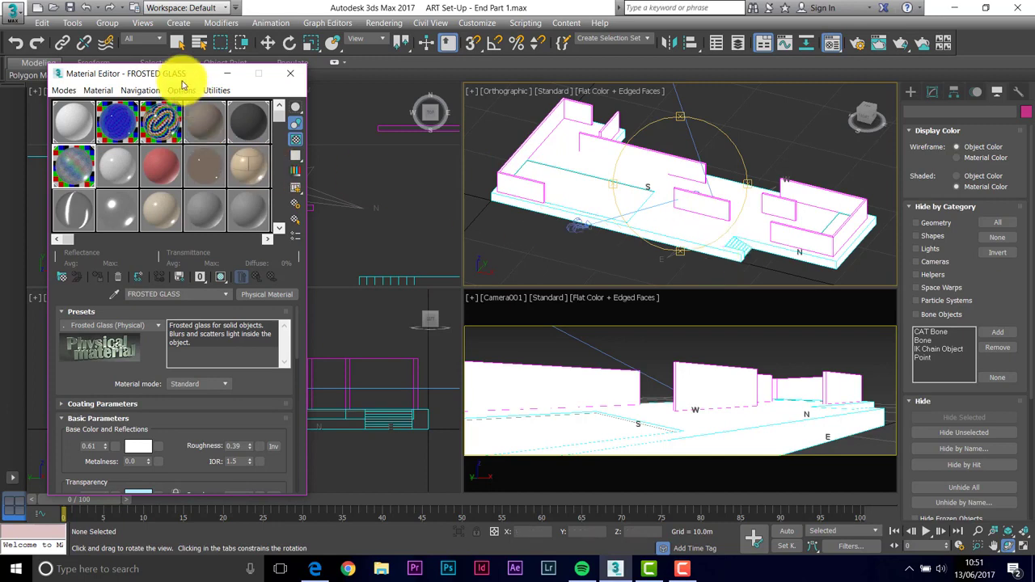
pyautogui.moveTo(179, 73); pyautogui.dragTo(178, 51)
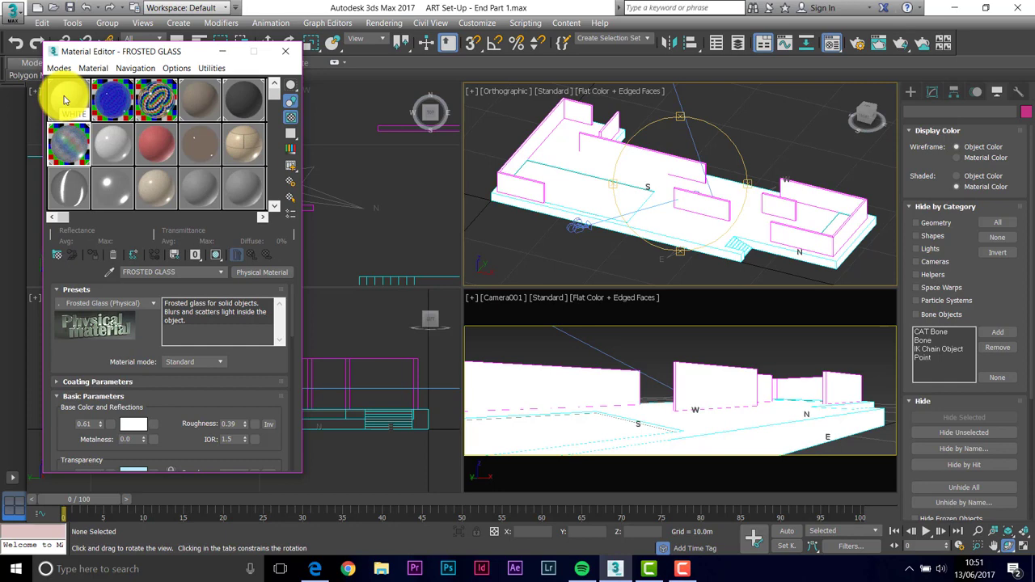
pyautogui.click(118, 151)
pyautogui.click(118, 151)
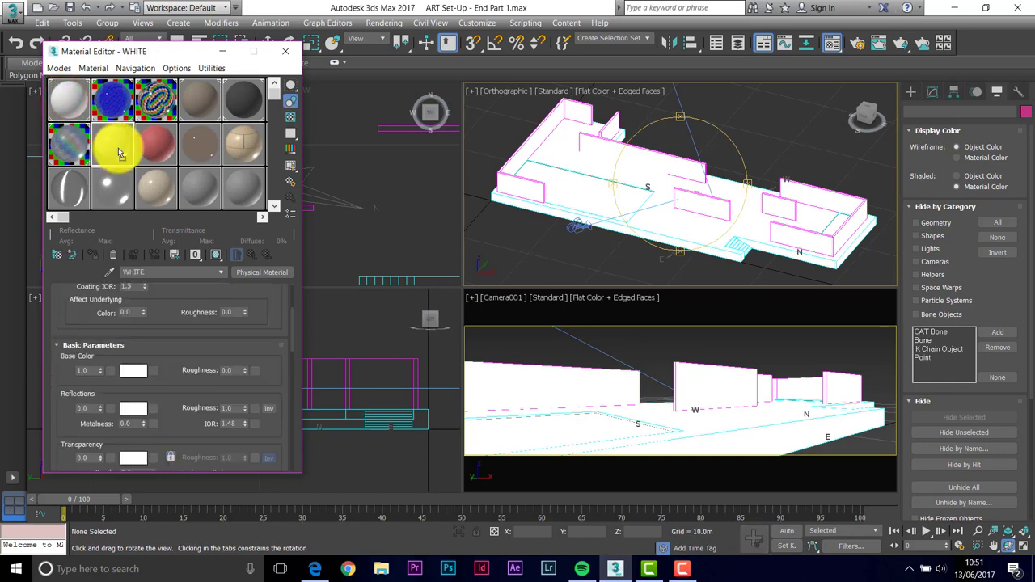
pyautogui.click(150, 271)
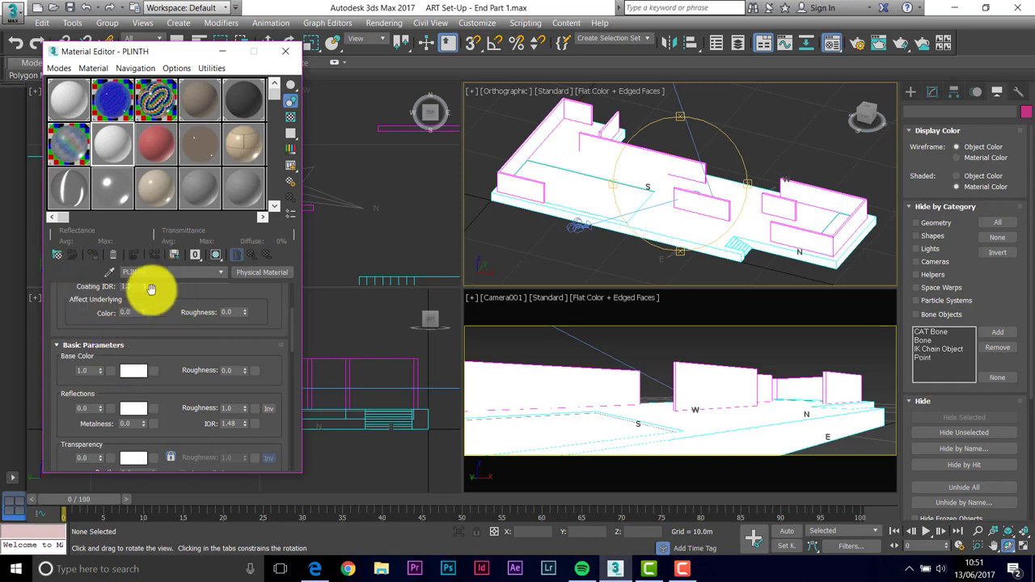
# Open an enlarged preview of the PLINTH material and examine its coating, base color, reflection and transparency parameters.
pyautogui.doubleClick(112, 150)
pyautogui.moveTo(543, 40); pyautogui.dragTo(413, 56)
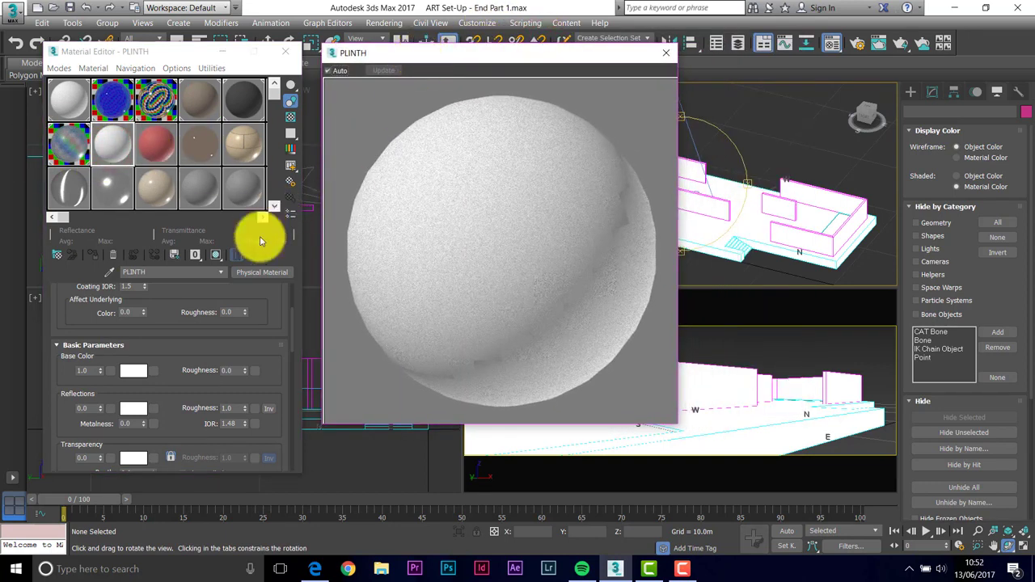
pyautogui.click(170, 426)
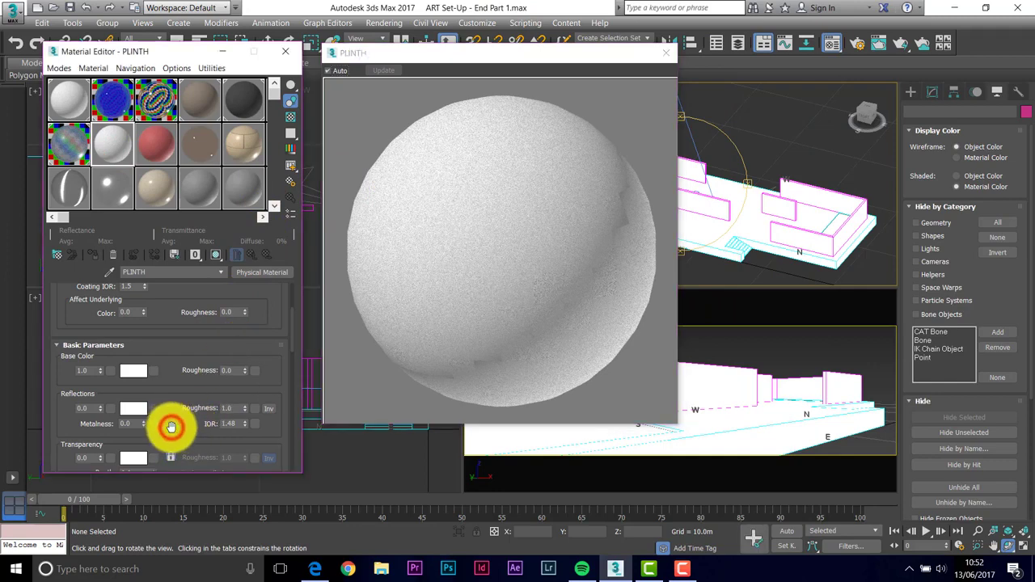
pyautogui.moveTo(171, 426); pyautogui.dragTo(169, 445)
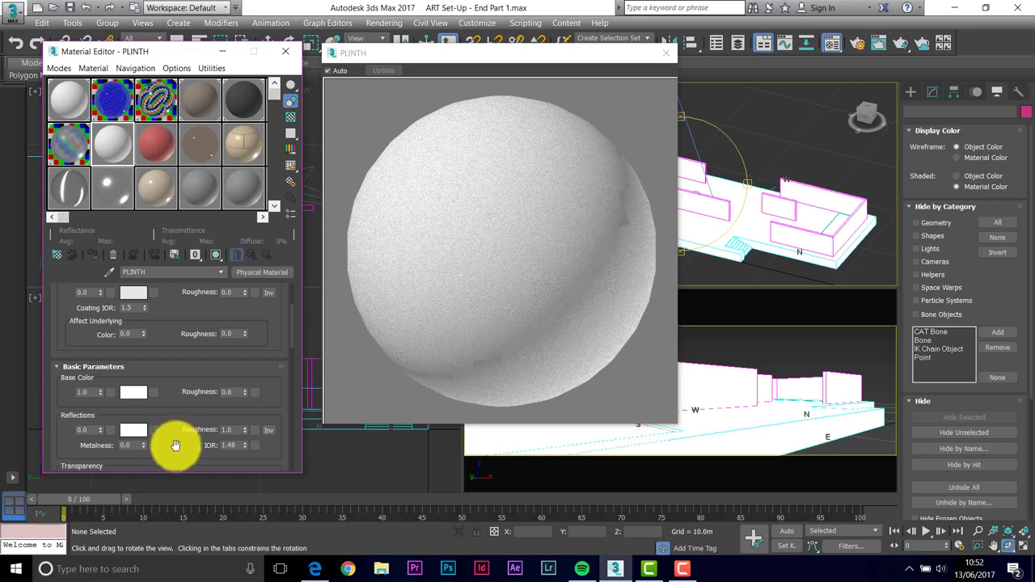
pyautogui.moveTo(167, 386); pyautogui.dragTo(173, 444)
pyautogui.moveTo(182, 384)
pyautogui.mouseDown()
pyautogui.moveTo(178, 406)
pyautogui.moveTo(176, 321)
pyautogui.mouseUp()
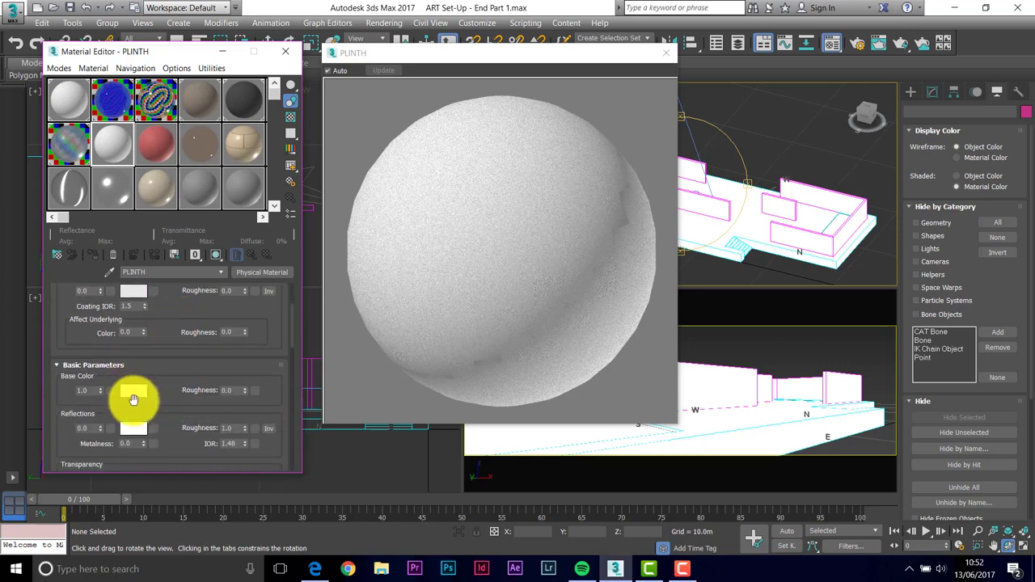
pyautogui.moveTo(173, 451); pyautogui.dragTo(271, 407)
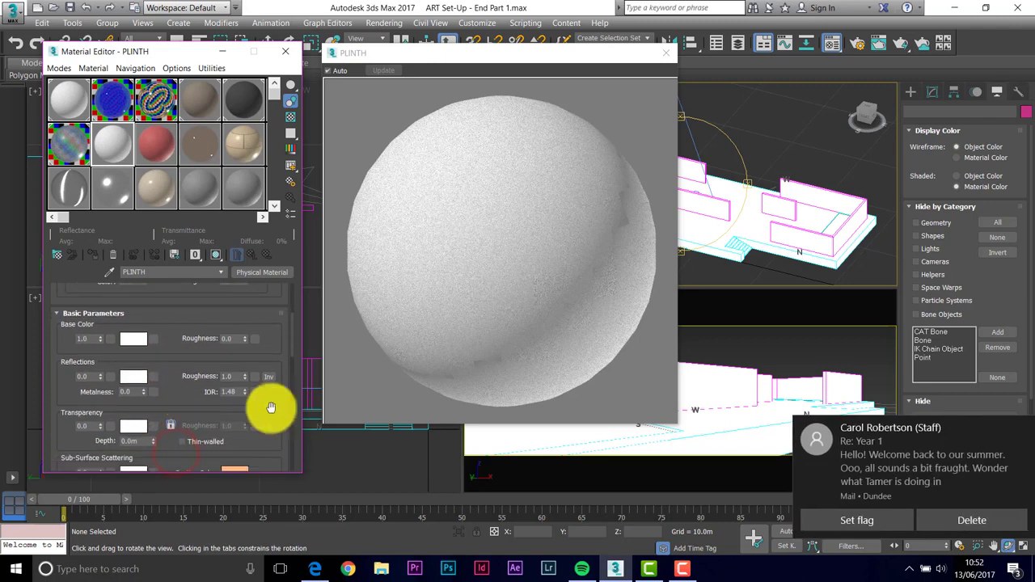
pyautogui.click(1022, 431)
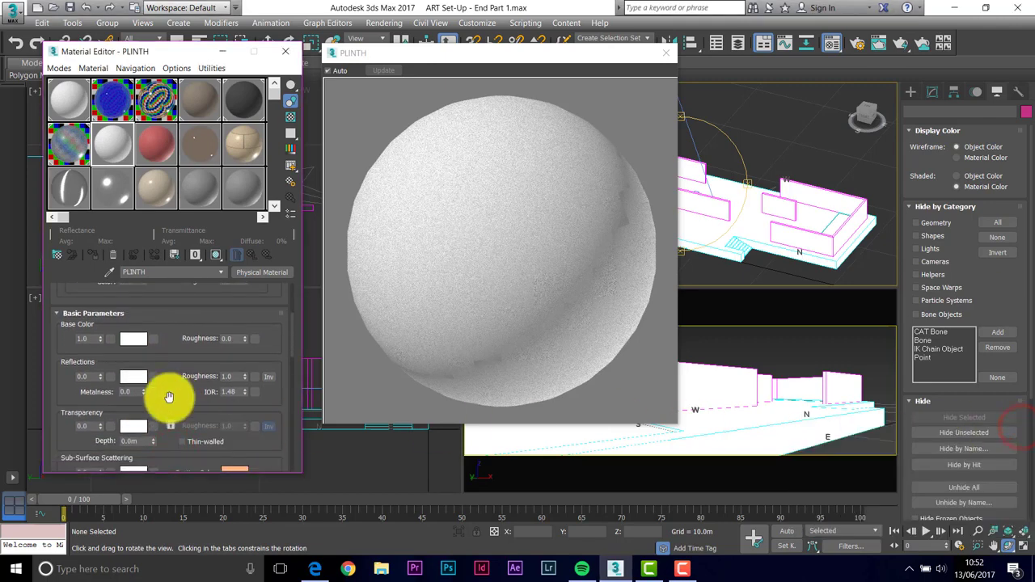
# Add a Bitmap map to the base color of the PLINTH material.
pyautogui.moveTo(166, 397); pyautogui.dragTo(170, 222)
pyautogui.moveTo(186, 372); pyautogui.dragTo(189, 232)
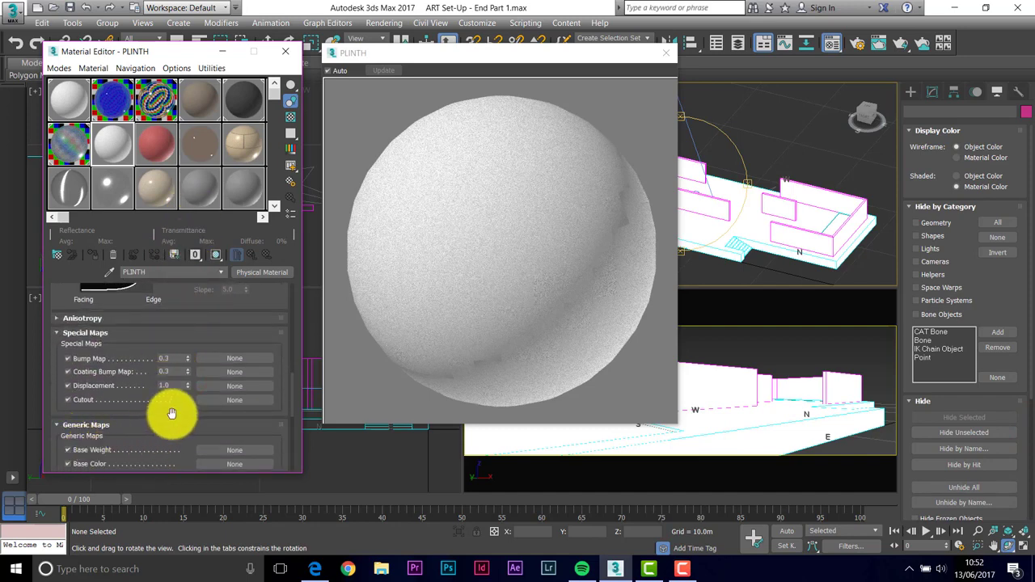
pyautogui.moveTo(171, 414); pyautogui.dragTo(169, 354)
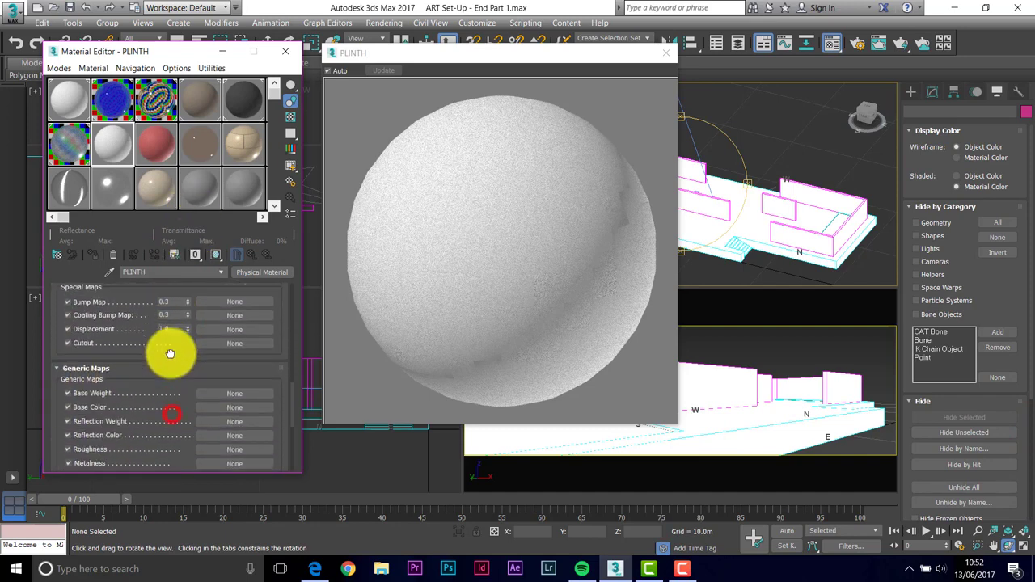
pyautogui.click(235, 403)
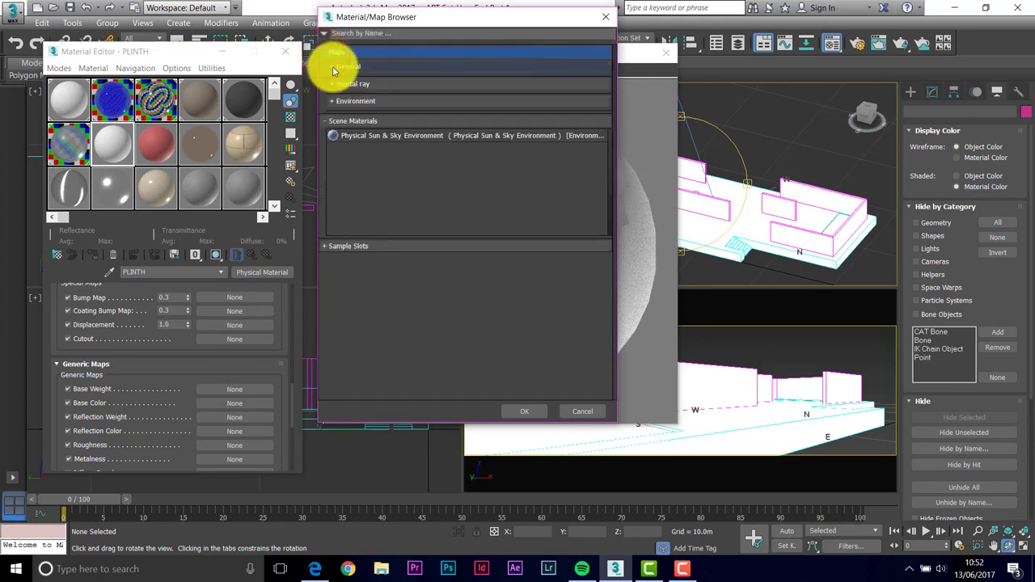
pyautogui.click(333, 69)
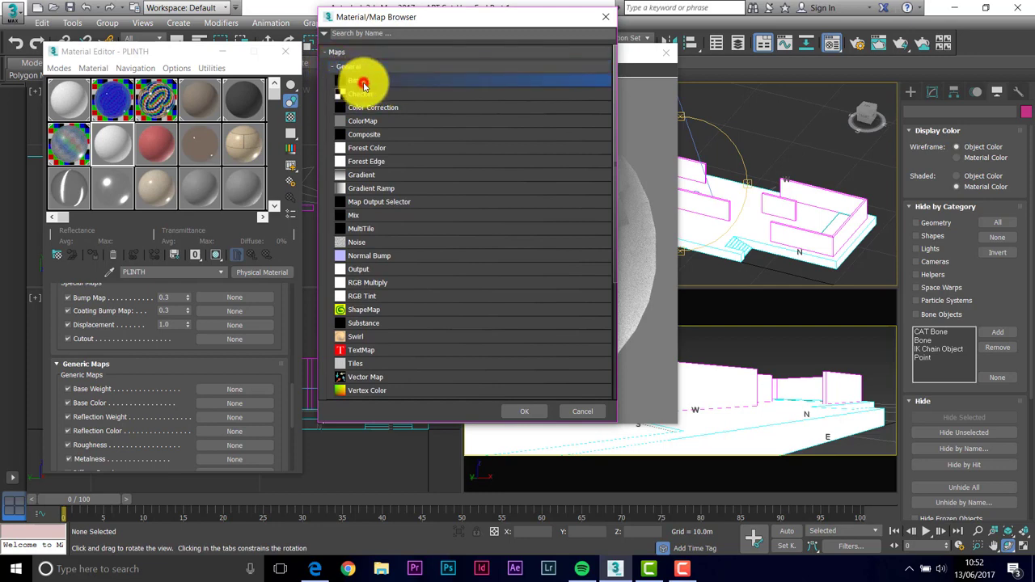
pyautogui.doubleClick(363, 84)
pyautogui.moveTo(317, 19); pyautogui.dragTo(605, 45)
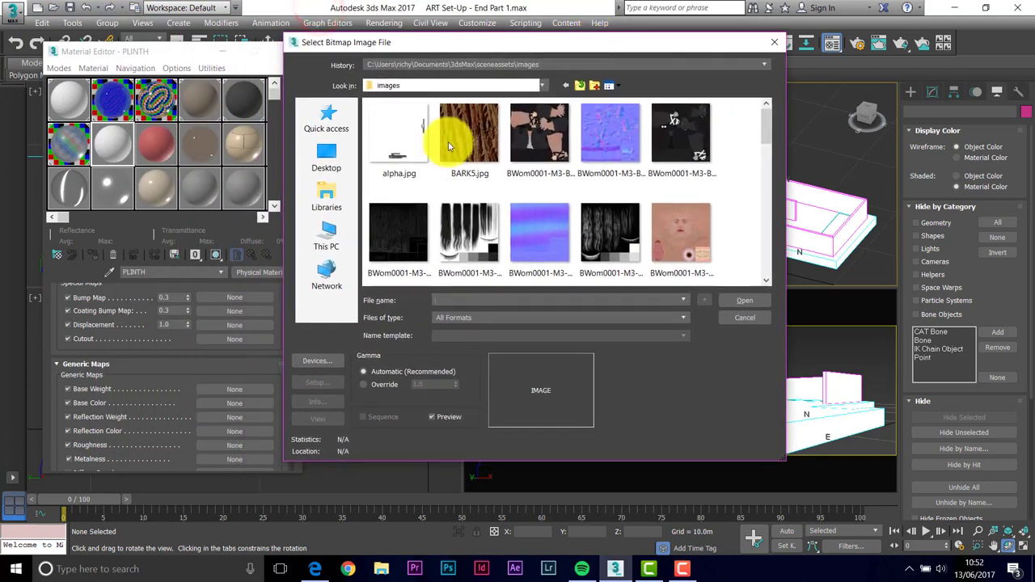
# Load stonework-043_d100_mini.jpg from the maps folder inside the desktop's ART folder as the base color bitmap.
pyautogui.click(321, 165)
pyautogui.click(399, 120)
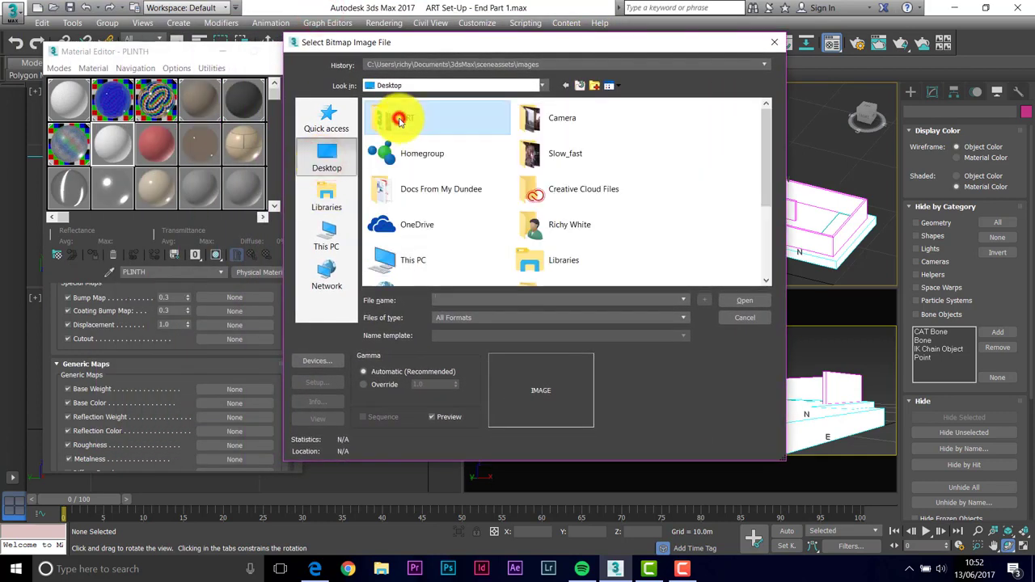
pyautogui.doubleClick(399, 120)
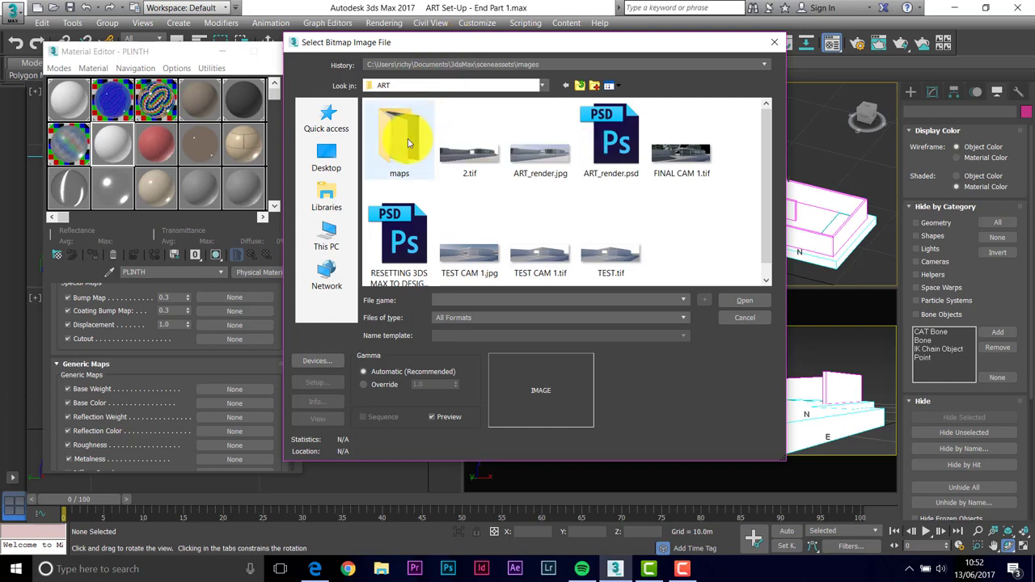
pyautogui.doubleClick(407, 143)
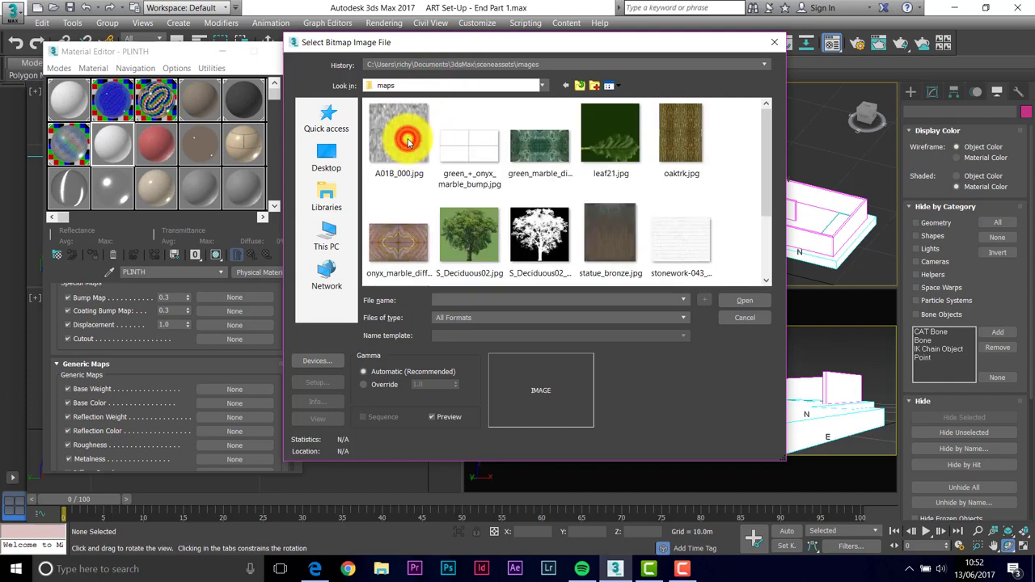
pyautogui.moveTo(544, 46); pyautogui.dragTo(566, 60)
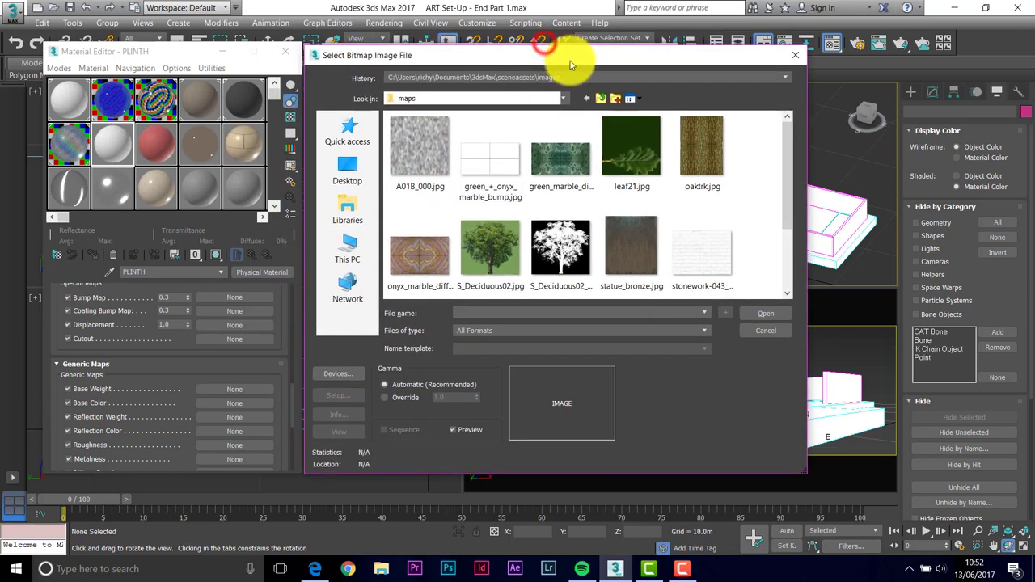
pyautogui.moveTo(786, 157); pyautogui.dragTo(786, 219)
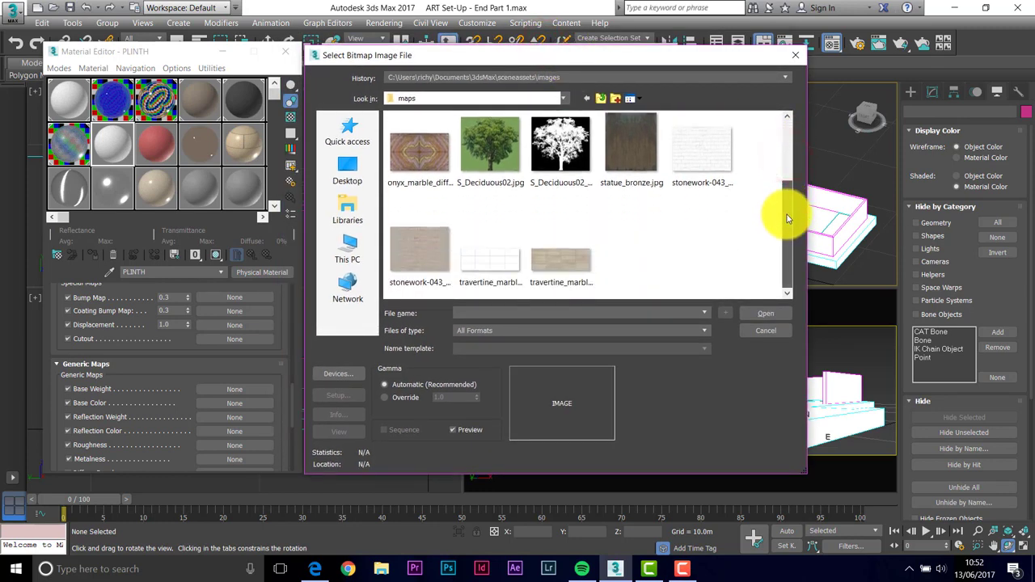
pyautogui.click(423, 252)
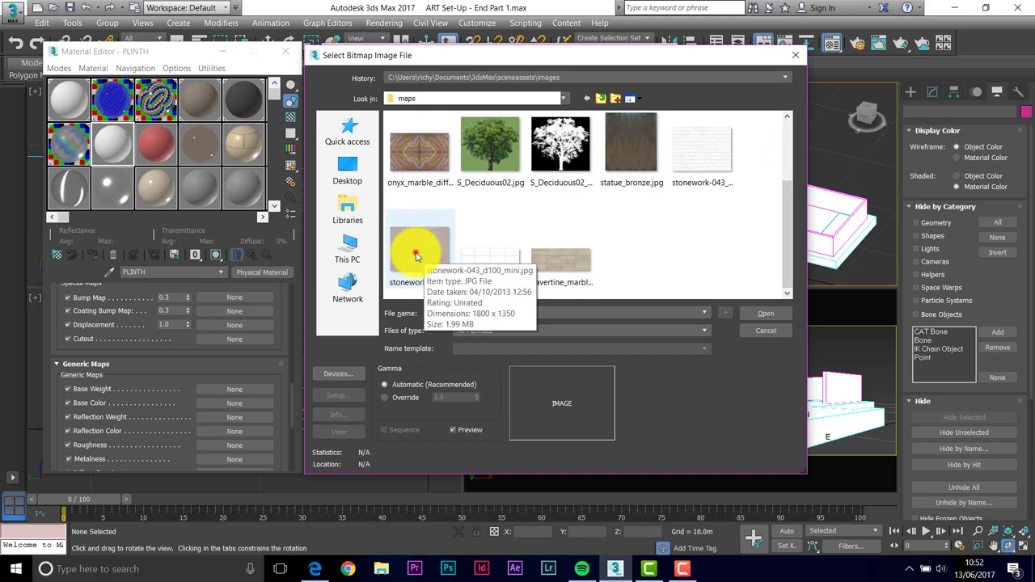
pyautogui.click(416, 256)
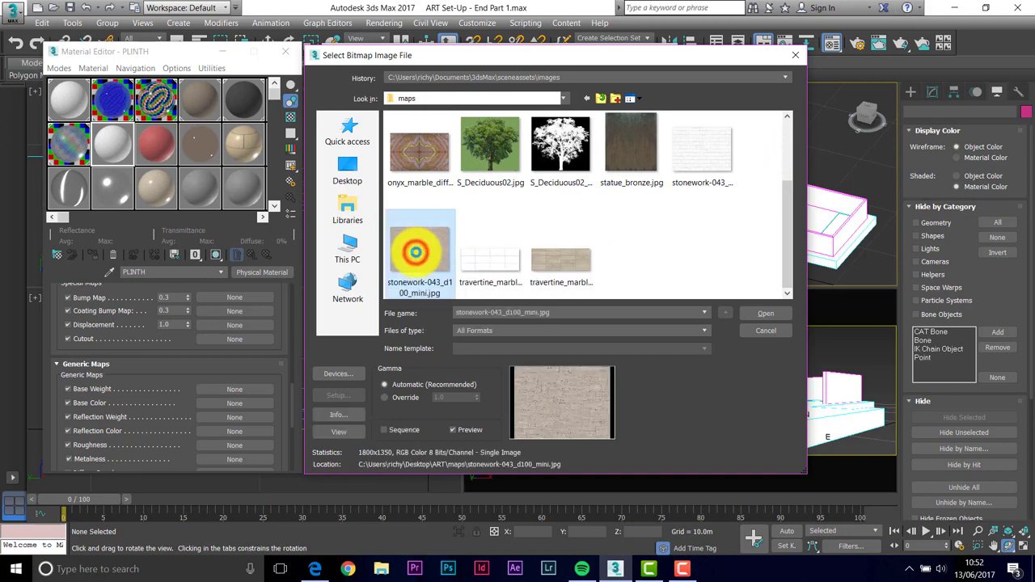
pyautogui.click(769, 317)
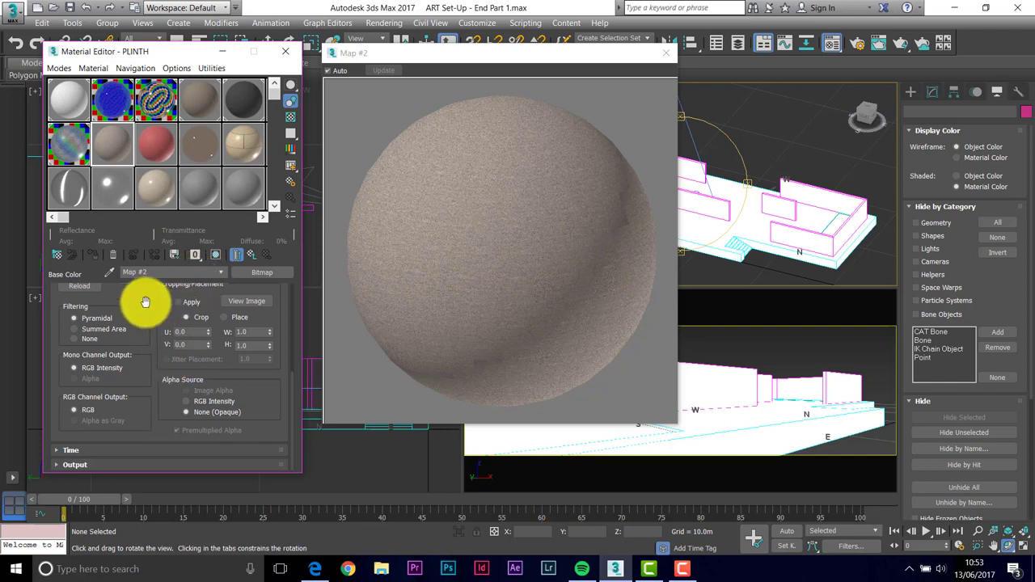
# Turn off real-world scale for the stonework base color map and return to the parent PLINTH material.
pyautogui.moveTo(145, 302); pyautogui.dragTo(157, 451)
pyautogui.moveTo(51, 313); pyautogui.dragTo(51, 347)
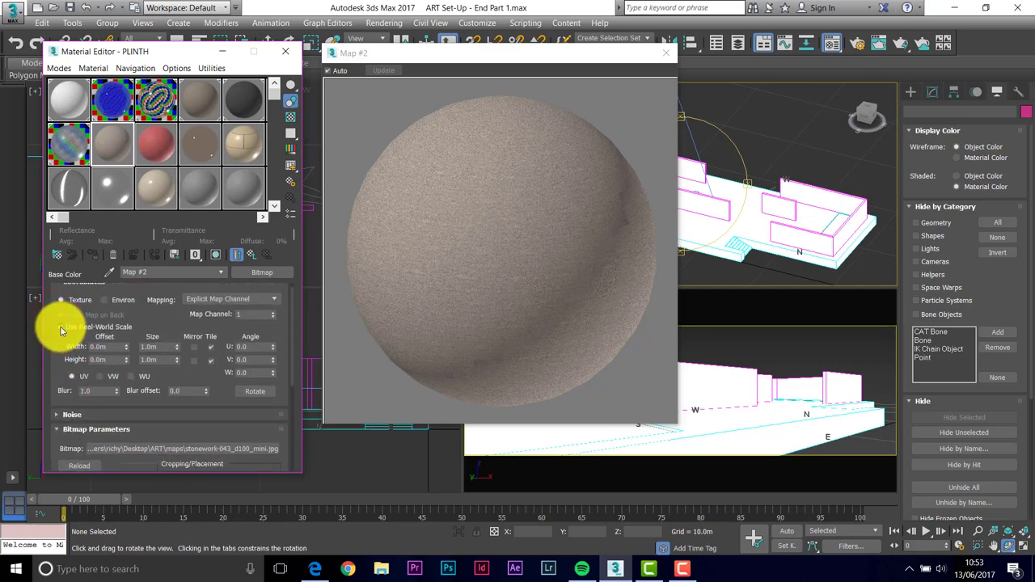
pyautogui.click(60, 327)
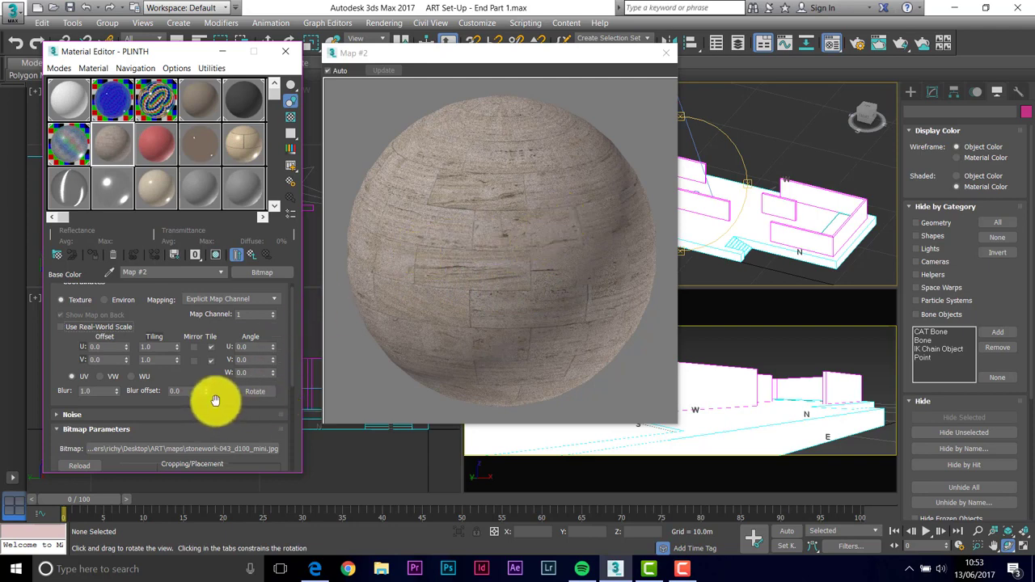
pyautogui.moveTo(215, 399)
pyautogui.mouseDown()
pyautogui.moveTo(215, 354)
pyautogui.moveTo(216, 404)
pyautogui.mouseUp()
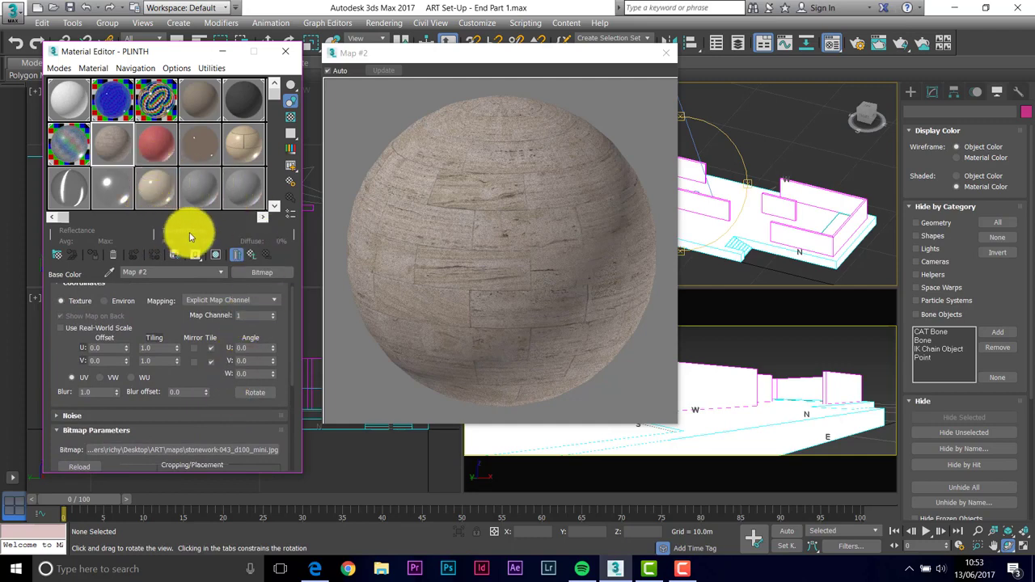
pyautogui.click(252, 255)
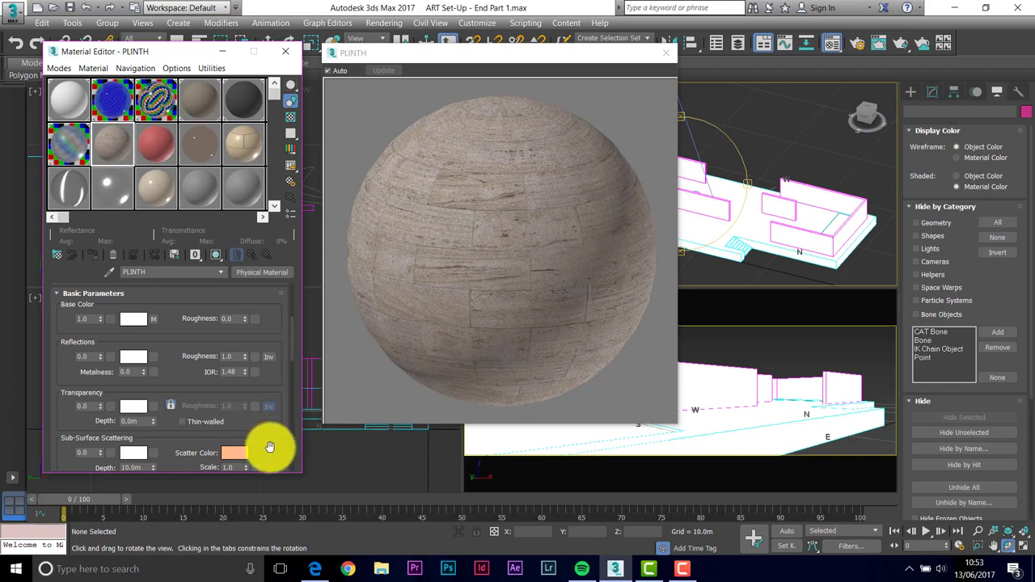
# Duplicate PLINTH's base color map into its bump map using the Copy method, and show a patterned background behind the sample.
pyautogui.moveTo(266, 438); pyautogui.dragTo(275, 372)
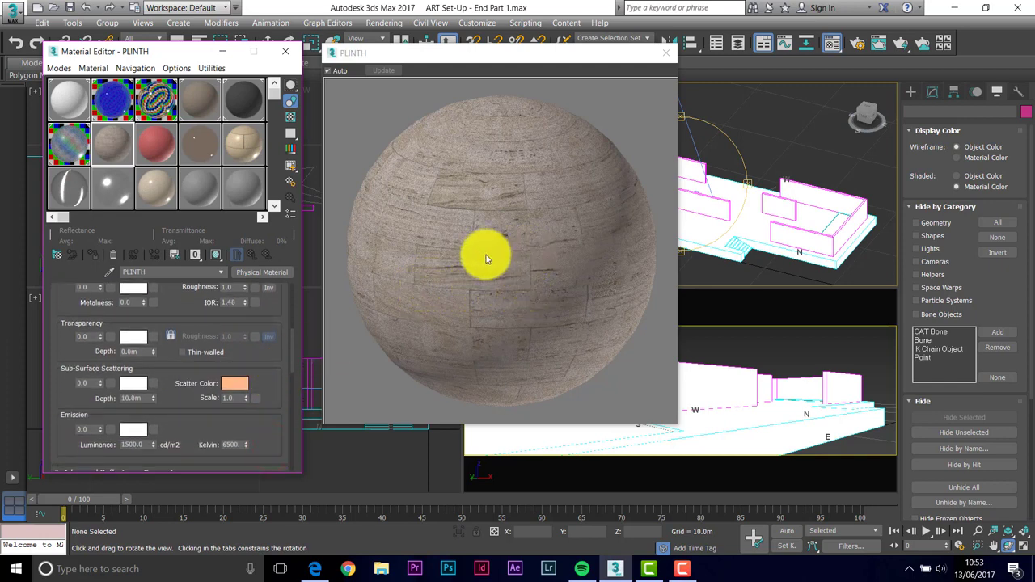
pyautogui.moveTo(270, 434); pyautogui.dragTo(277, 167)
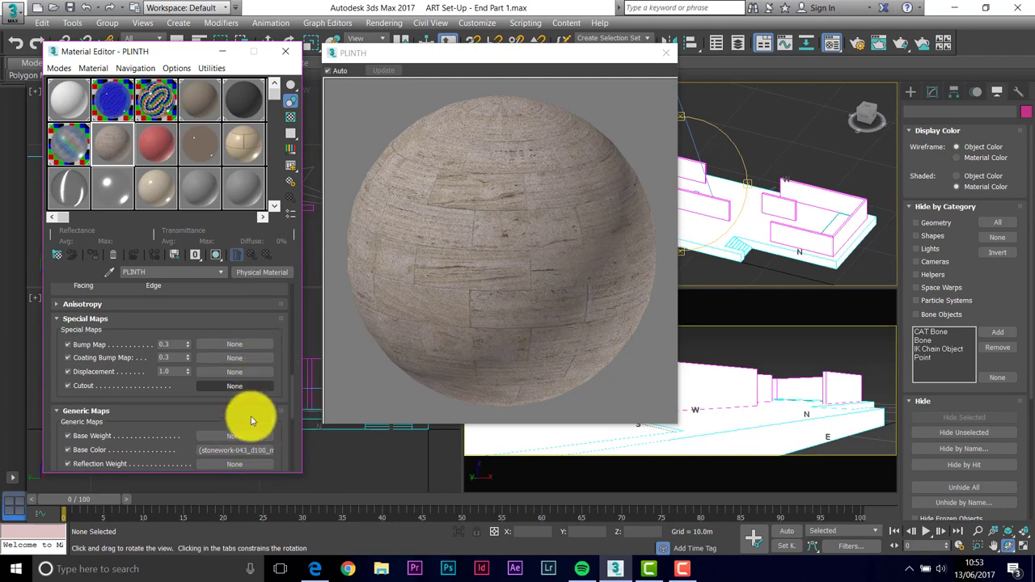
pyautogui.click(234, 452)
pyautogui.moveTo(255, 429); pyautogui.dragTo(241, 340)
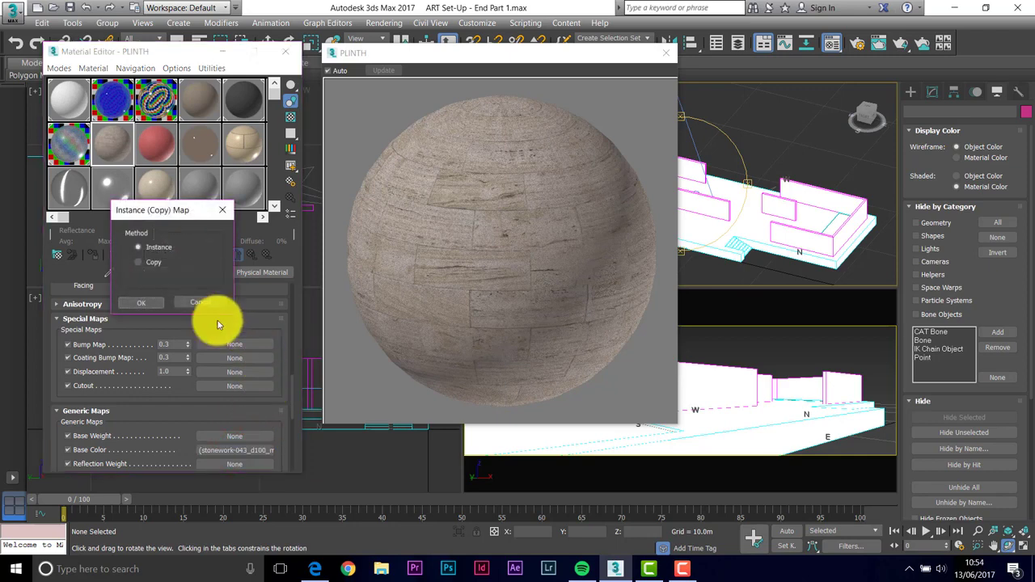
pyautogui.click(140, 264)
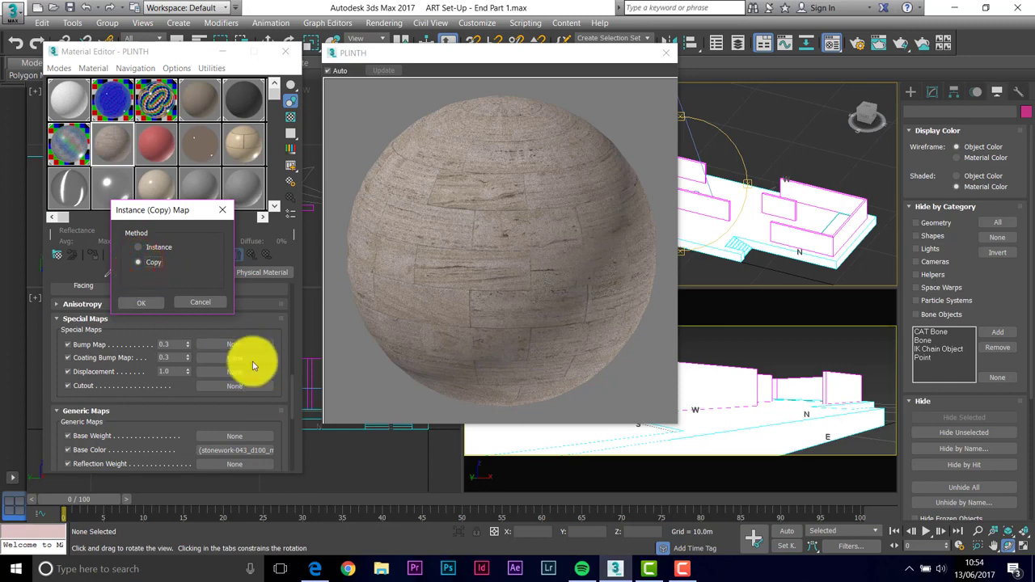
pyautogui.click(137, 303)
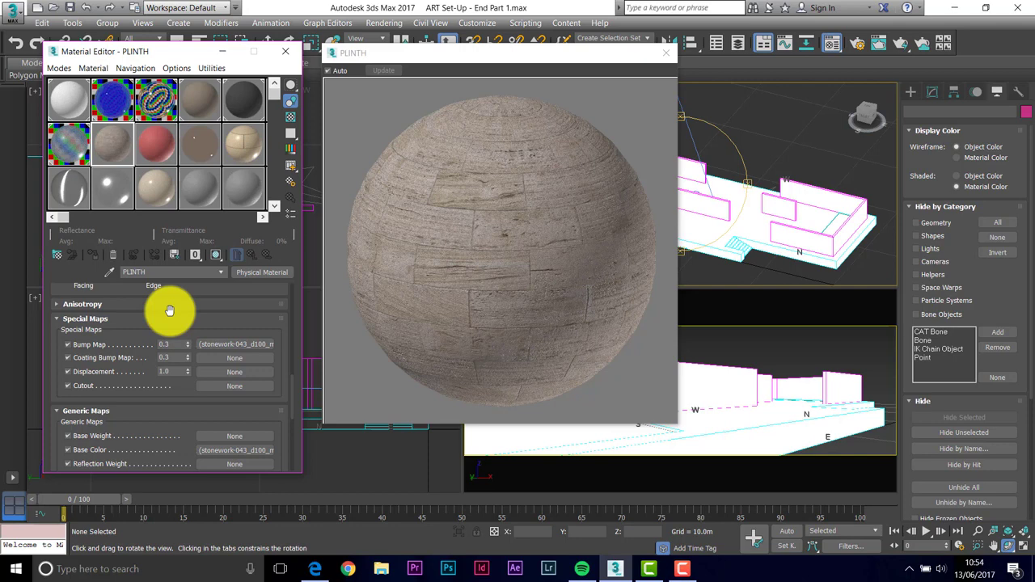
pyautogui.click(289, 118)
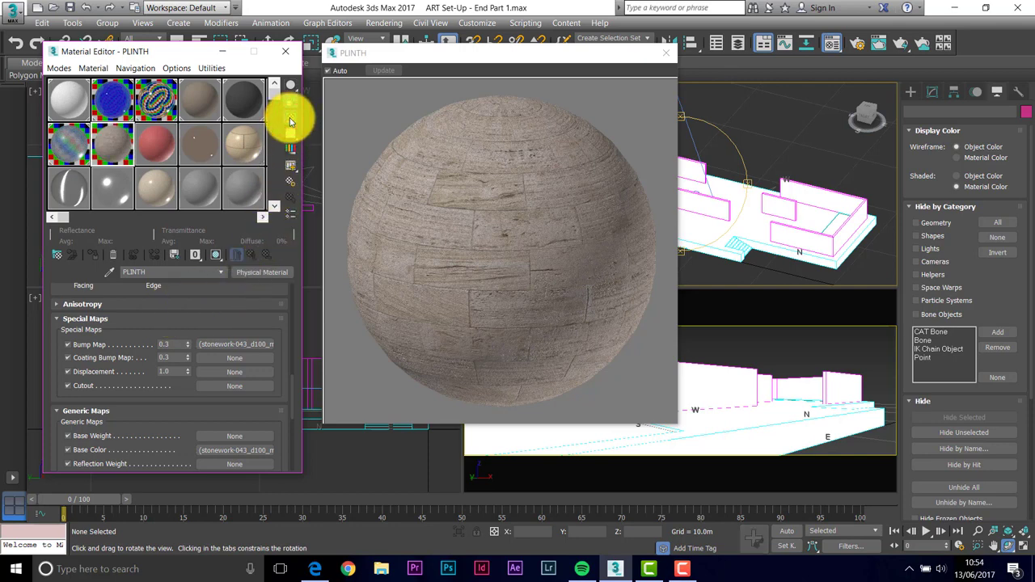
pyautogui.click(288, 119)
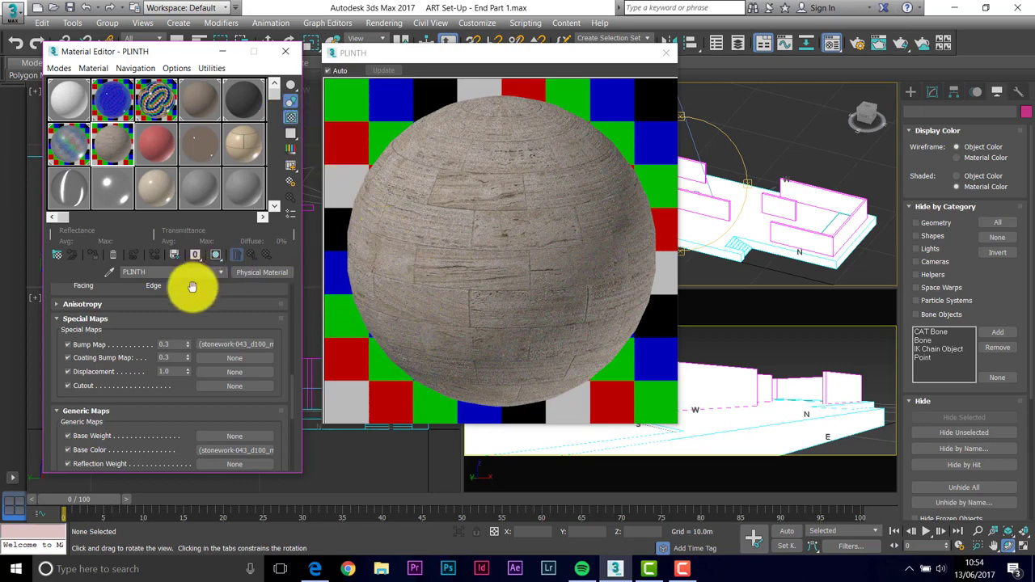
# Set the PLINTH material's reflection weight to 0.5 and its reflection roughness to 0.5.
pyautogui.scroll(3, 181, 326)
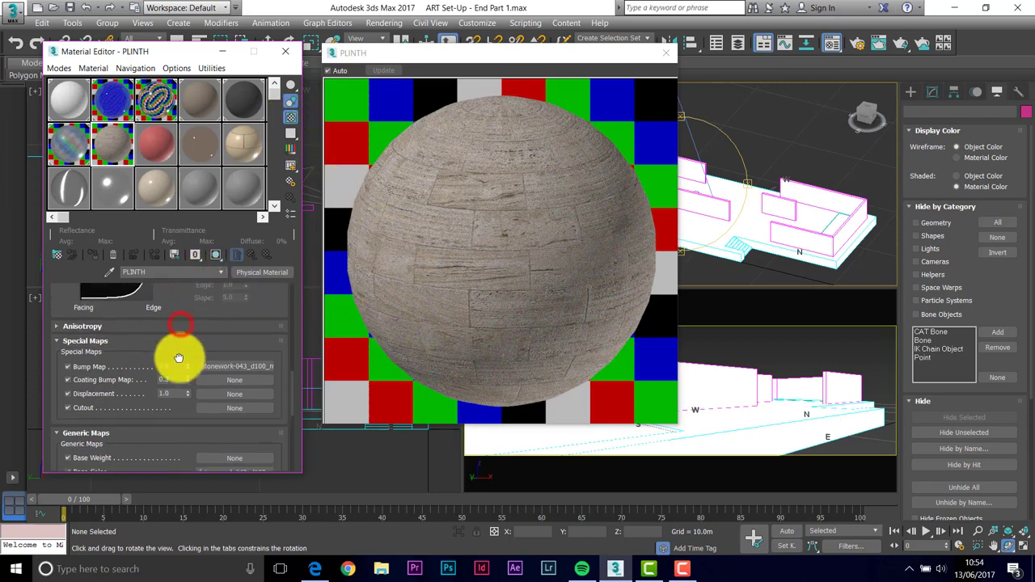
pyautogui.scroll(7, 259, 339)
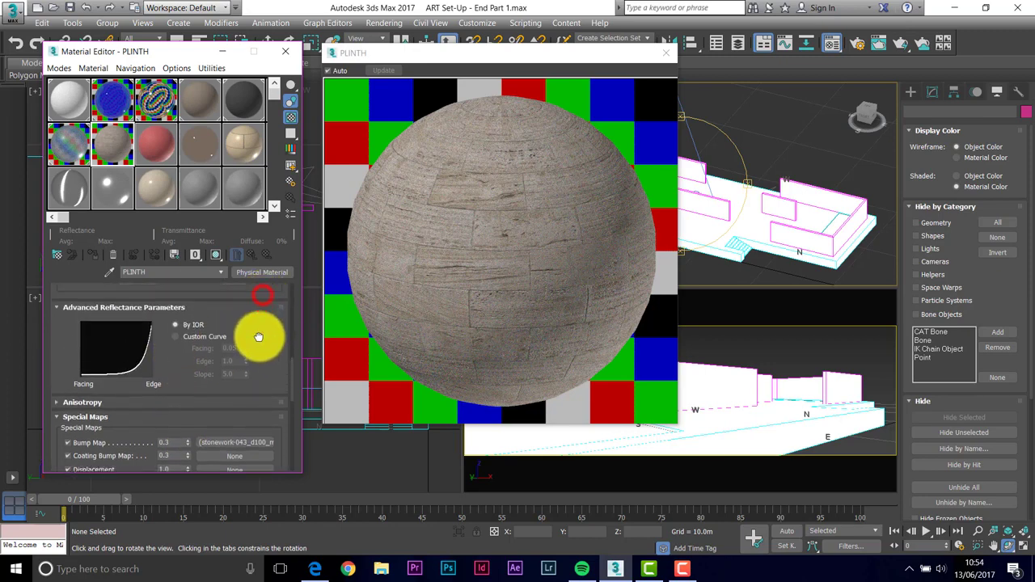
pyautogui.moveTo(169, 336); pyautogui.dragTo(178, 416)
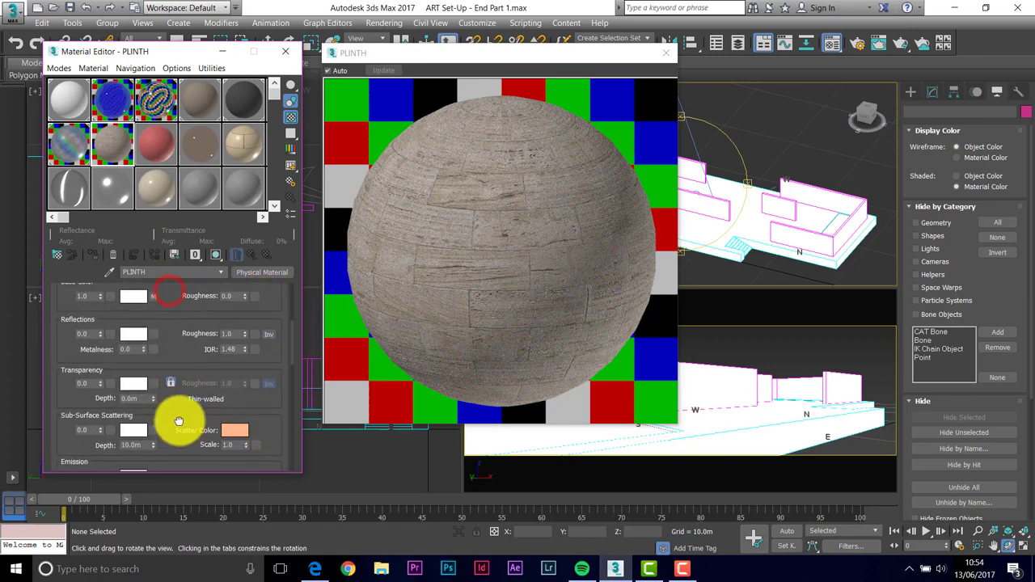
pyautogui.moveTo(171, 307); pyautogui.dragTo(176, 353)
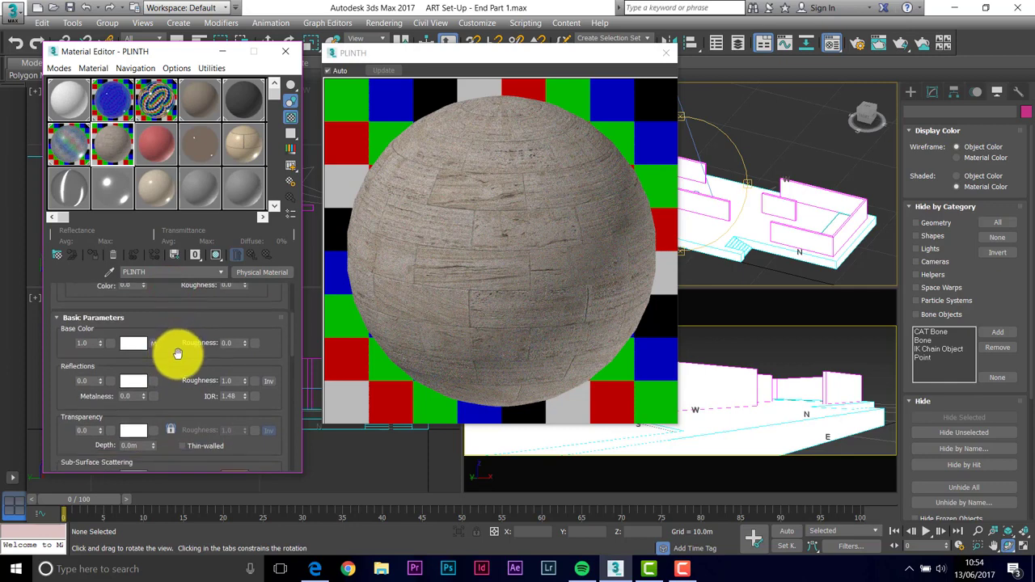
pyautogui.click(84, 381)
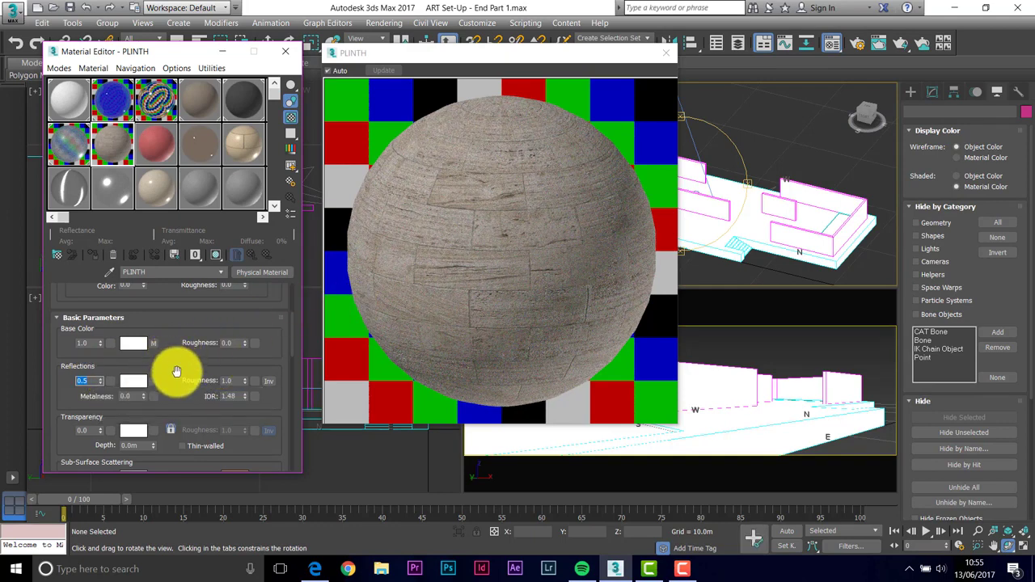
pyautogui.doubleClick(231, 381)
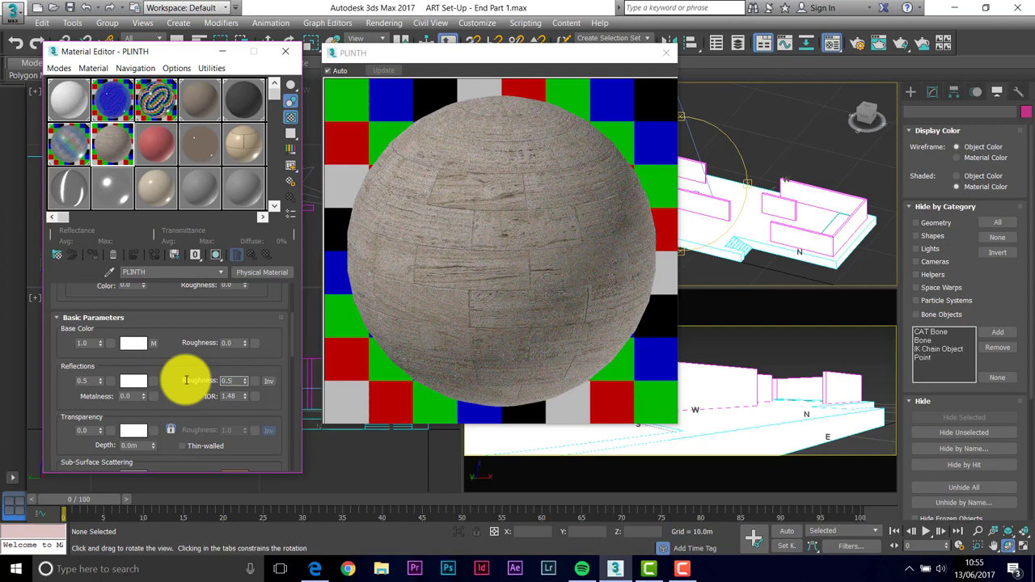
pyautogui.press('Return')
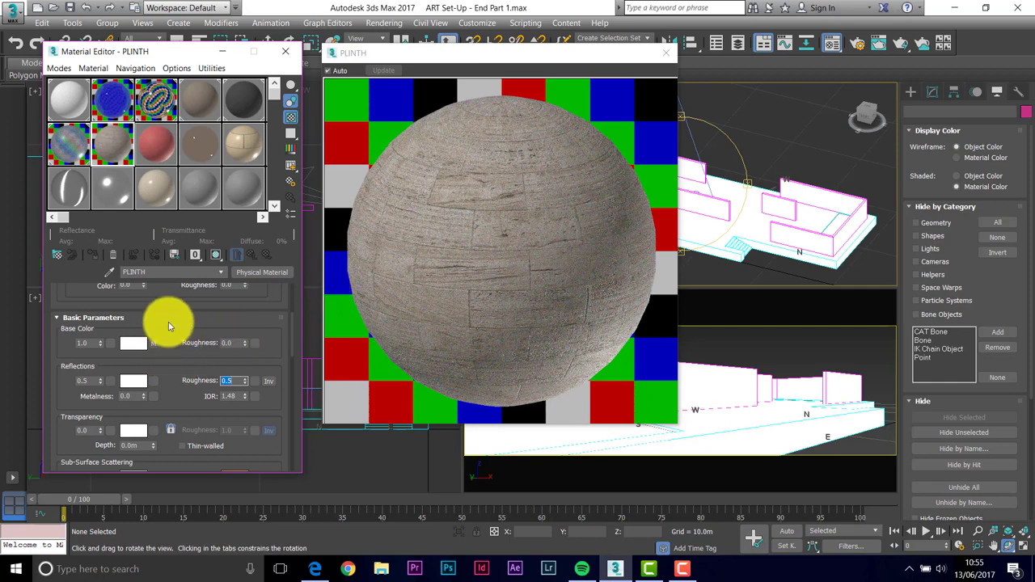
# Set the PLINTH material's clearcoat weight to 0.15.
pyautogui.moveTo(173, 324); pyautogui.dragTo(171, 422)
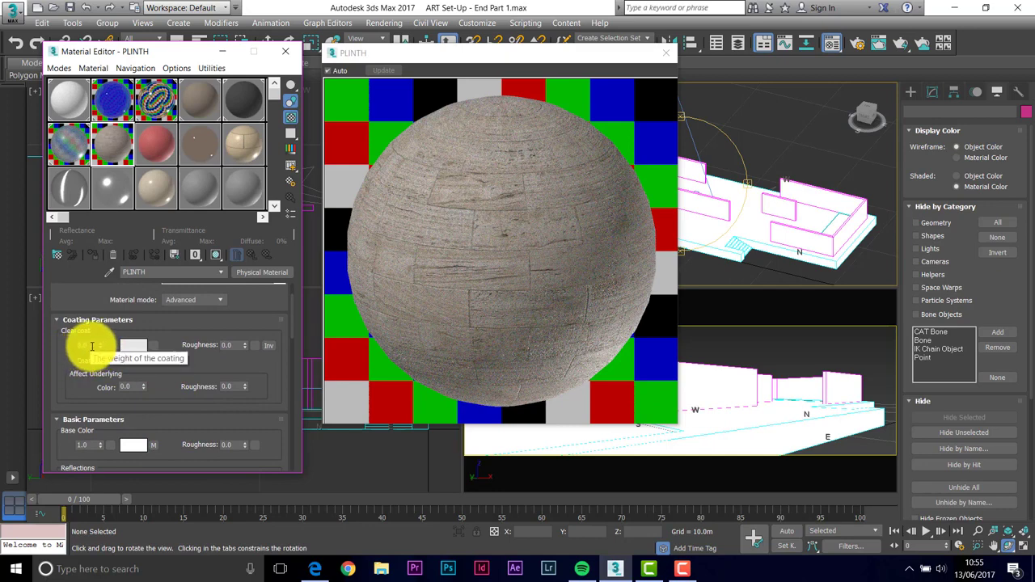
pyautogui.click(91, 346)
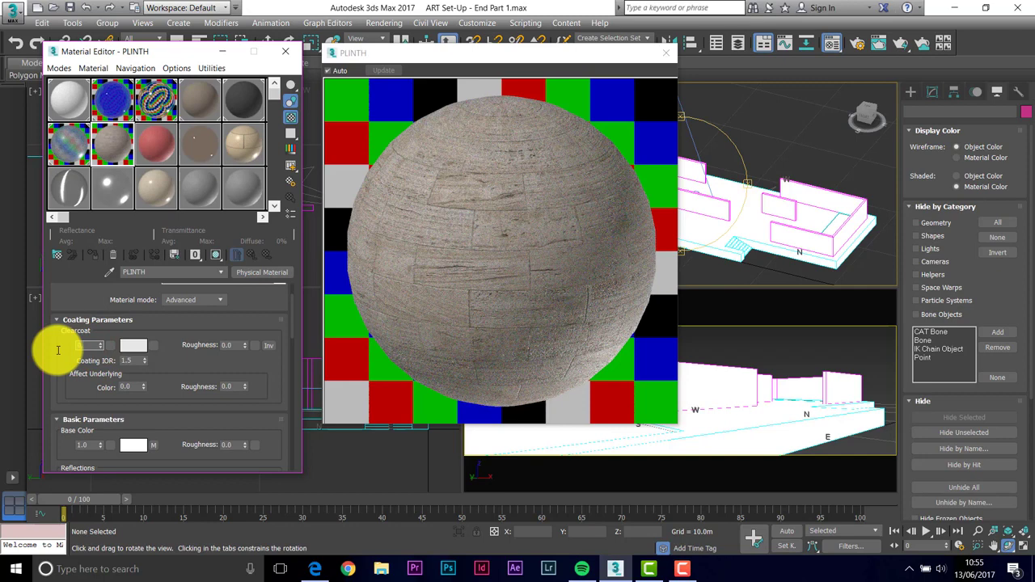
pyautogui.press('Return')
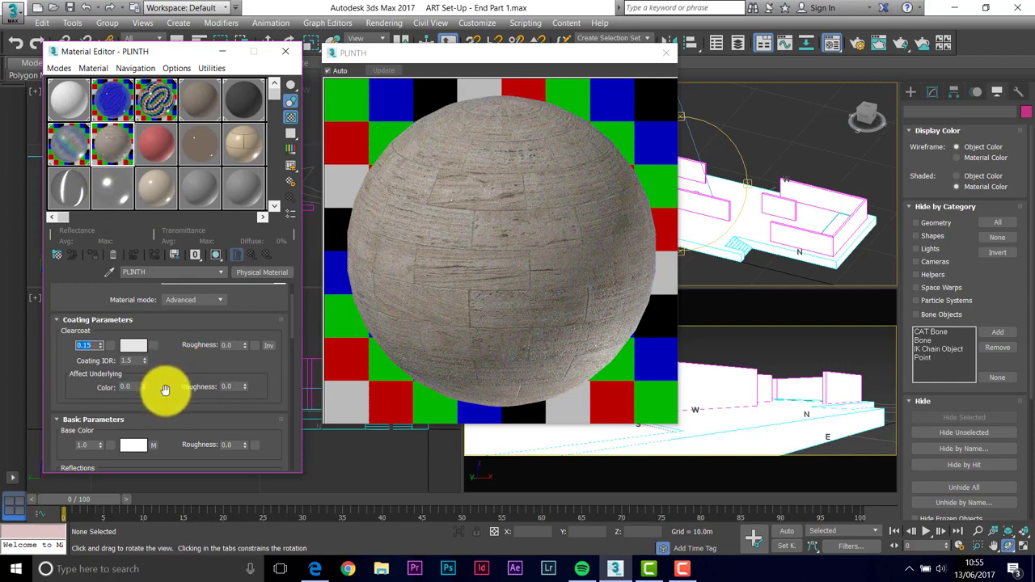
pyautogui.click(231, 345)
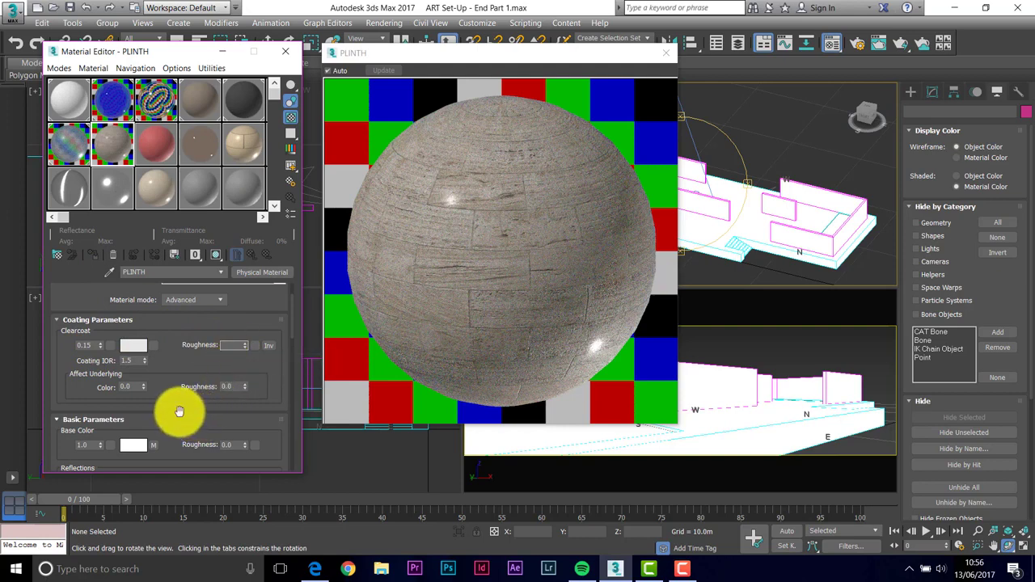
# Set the PLINTH material's reflection weight to 1.0 and close the enlarged sample preview.
pyautogui.moveTo(178, 413); pyautogui.dragTo(185, 289)
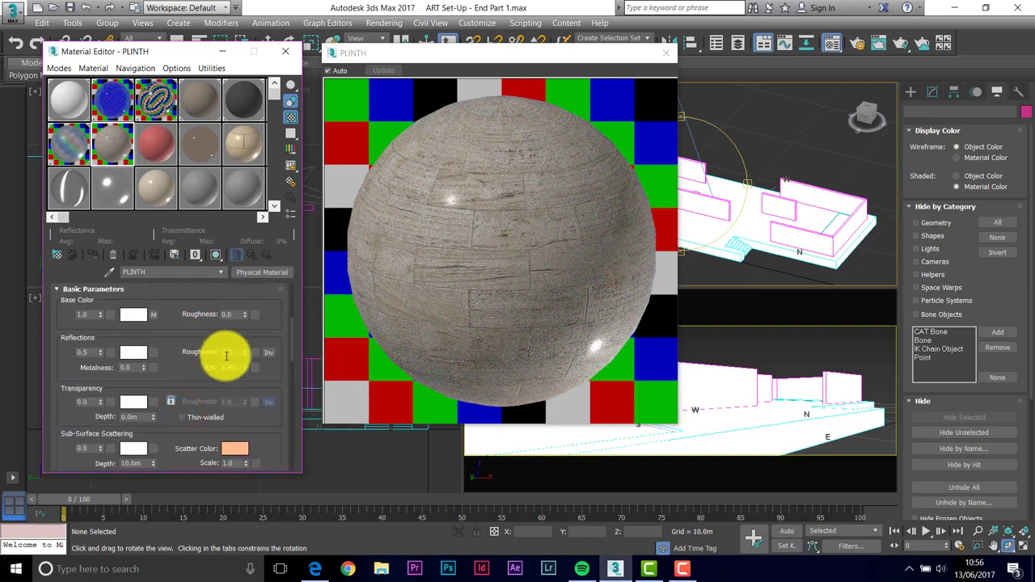
pyautogui.doubleClick(85, 352)
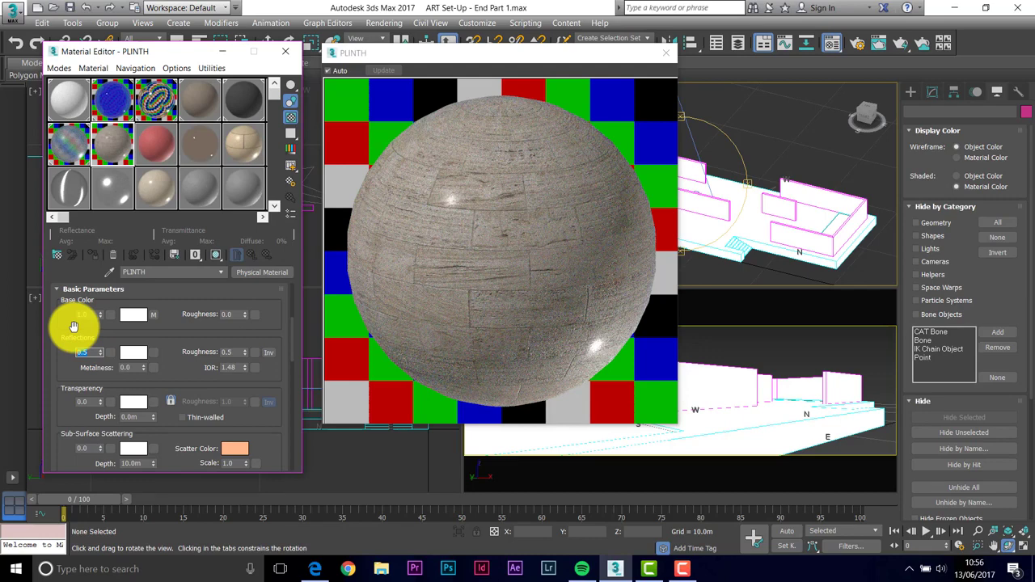
pyautogui.write('1.0')
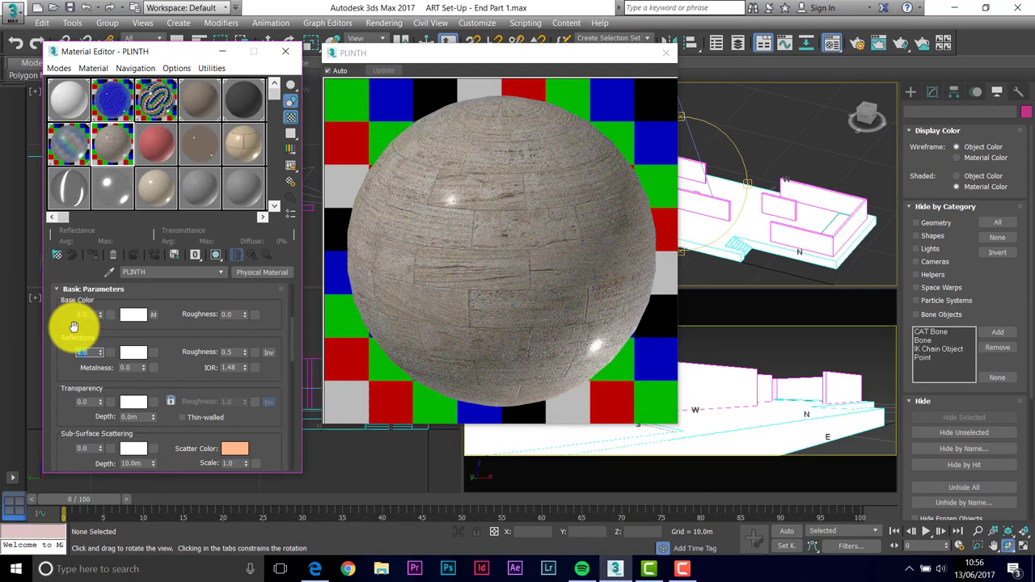
pyautogui.press('Return')
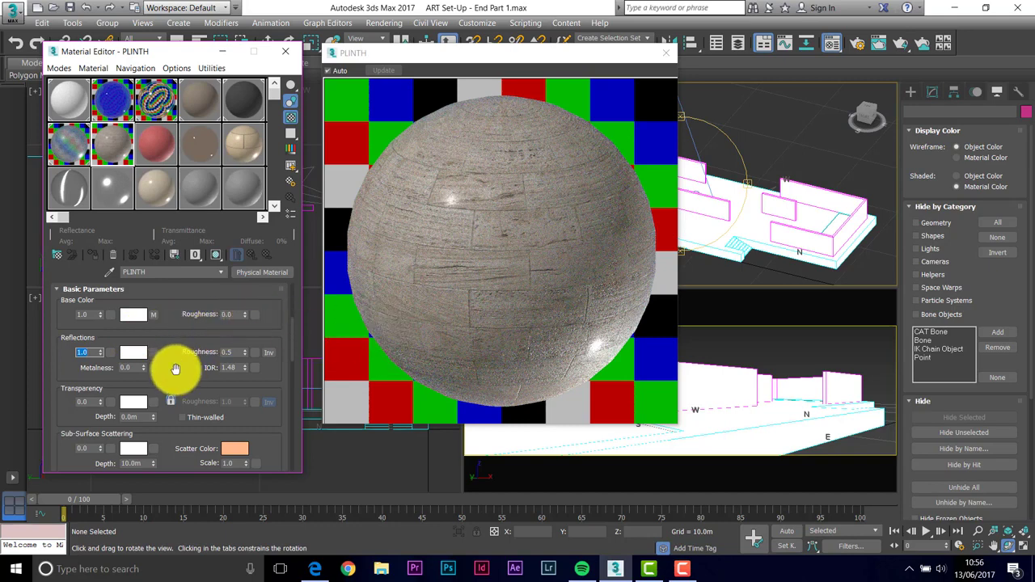
pyautogui.click(668, 56)
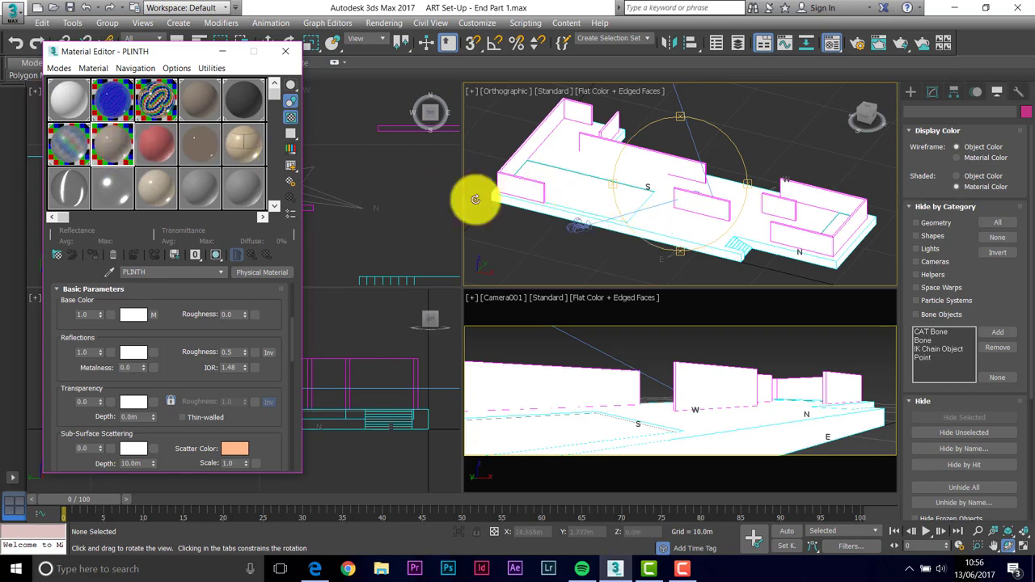
# Assign the PLINTH material to the 3d_plinth object, select that object and display the shaded material in the viewports.
pyautogui.moveTo(114, 151); pyautogui.dragTo(675, 232)
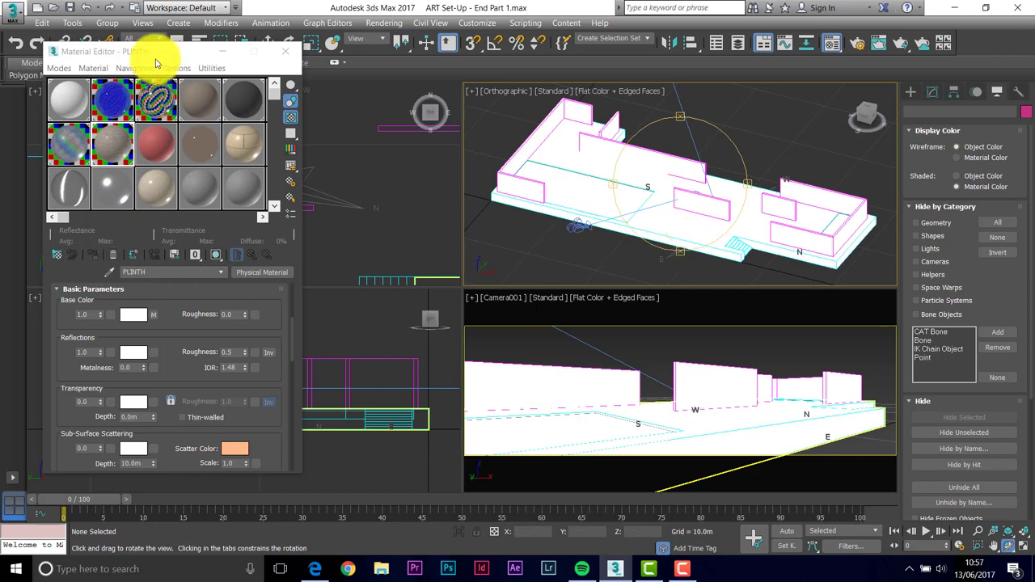
pyautogui.moveTo(151, 51); pyautogui.dragTo(148, 91)
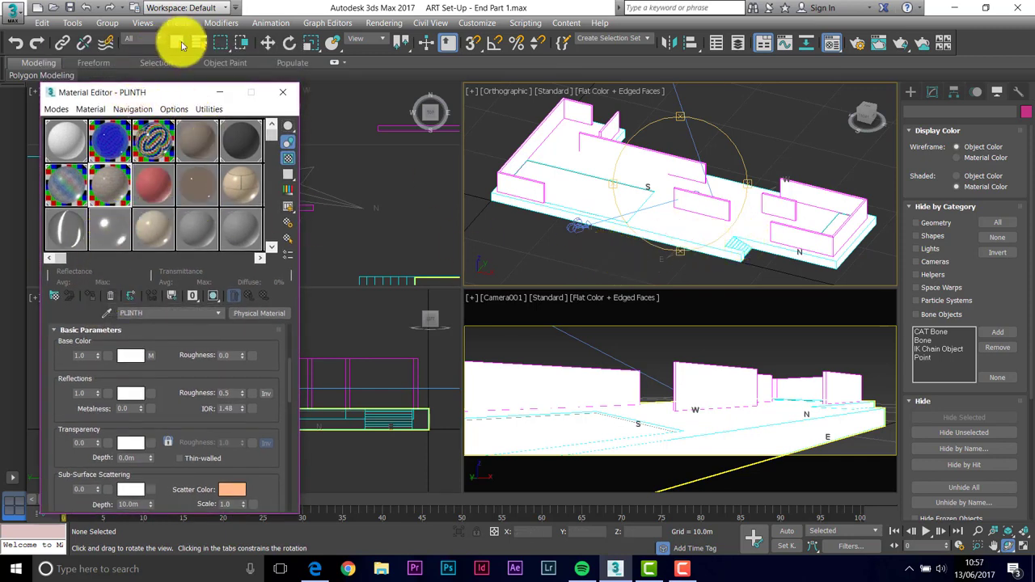
pyautogui.click(179, 42)
pyautogui.click(686, 231)
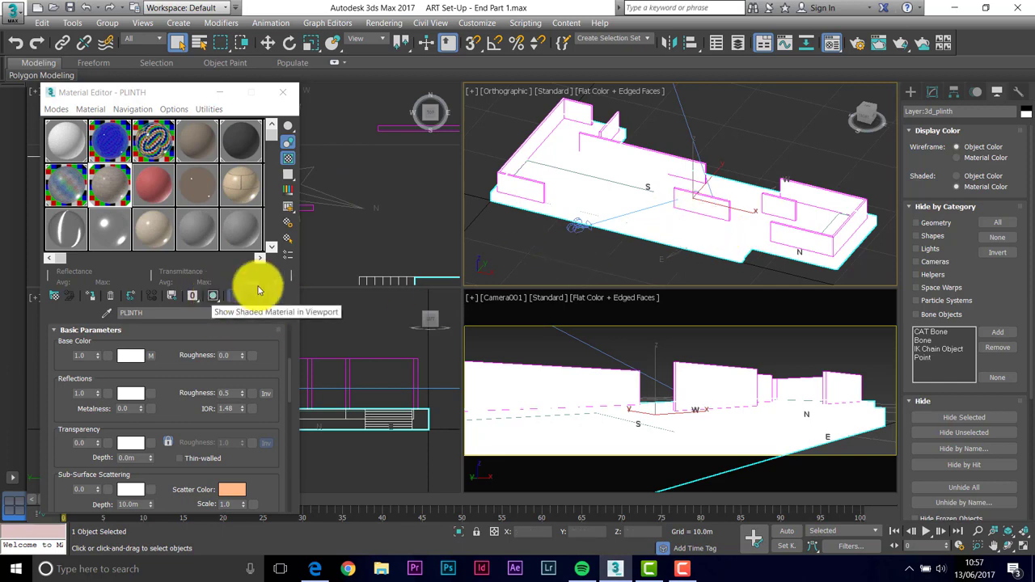
pyautogui.click(213, 297)
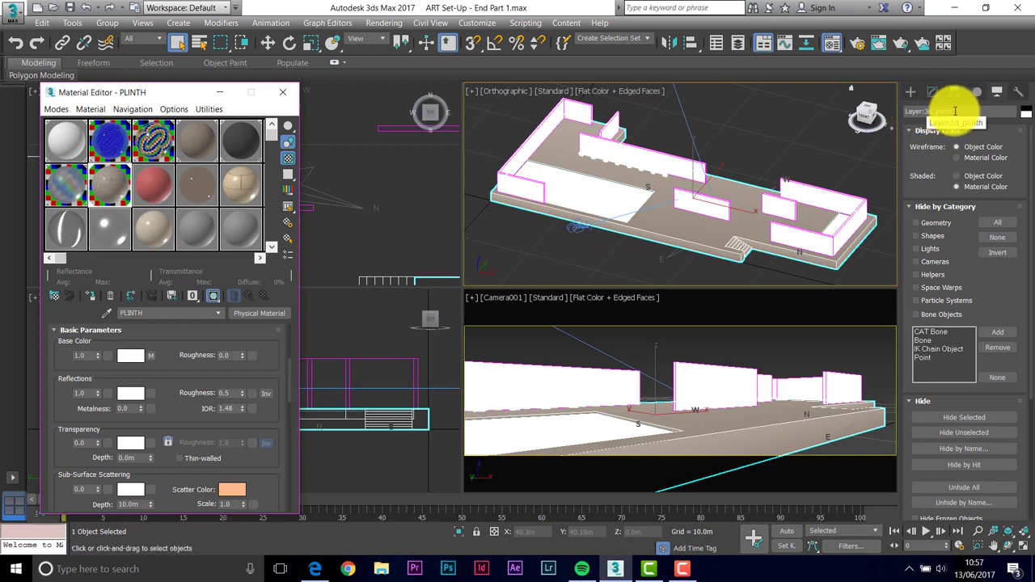
# Add a UVW Map modifier to the plinth with real-world map size off and Box mapping.
pyautogui.click(933, 95)
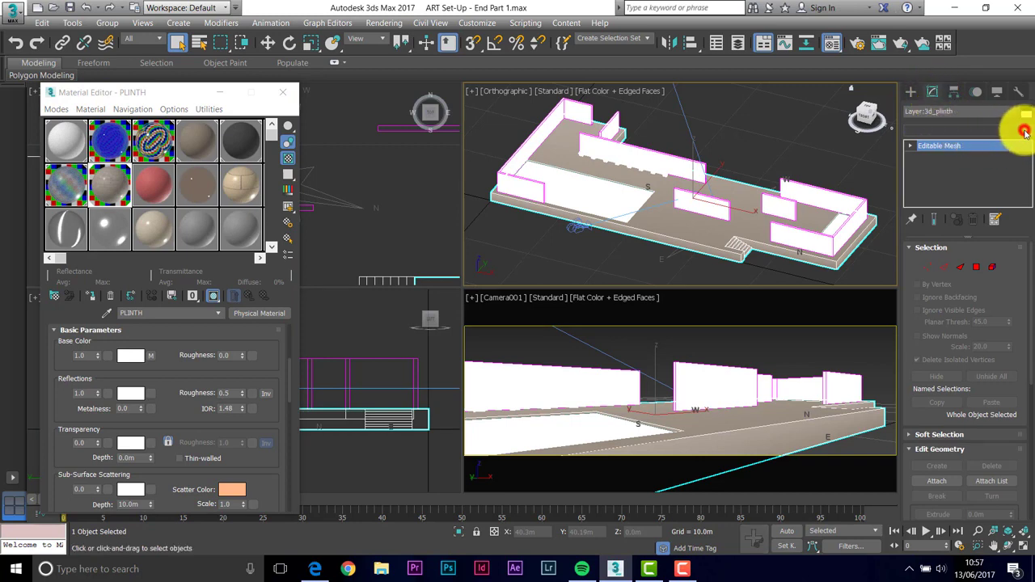
pyautogui.click(1025, 132)
pyautogui.moveTo(1026, 168); pyautogui.dragTo(1027, 444)
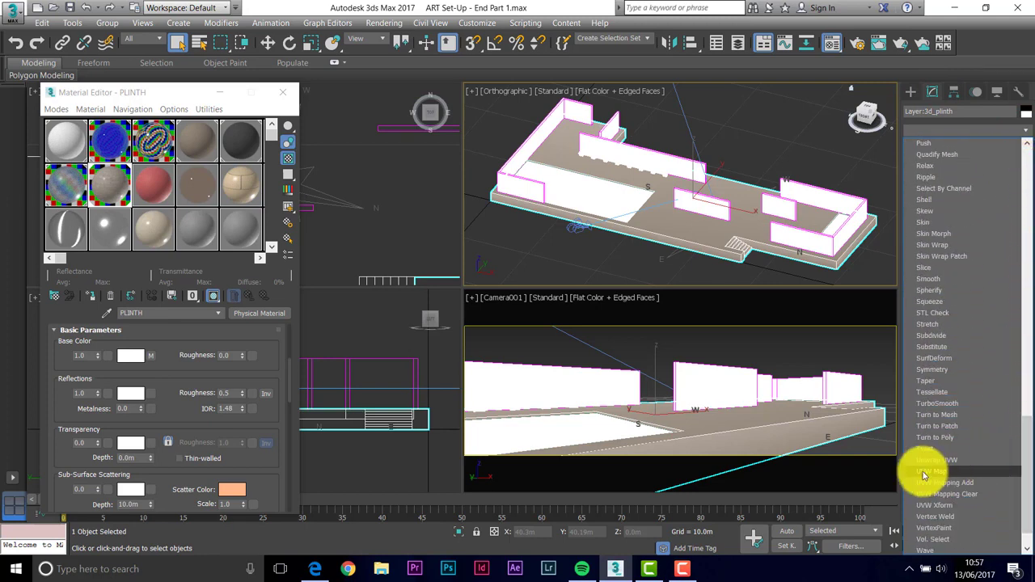
pyautogui.click(931, 472)
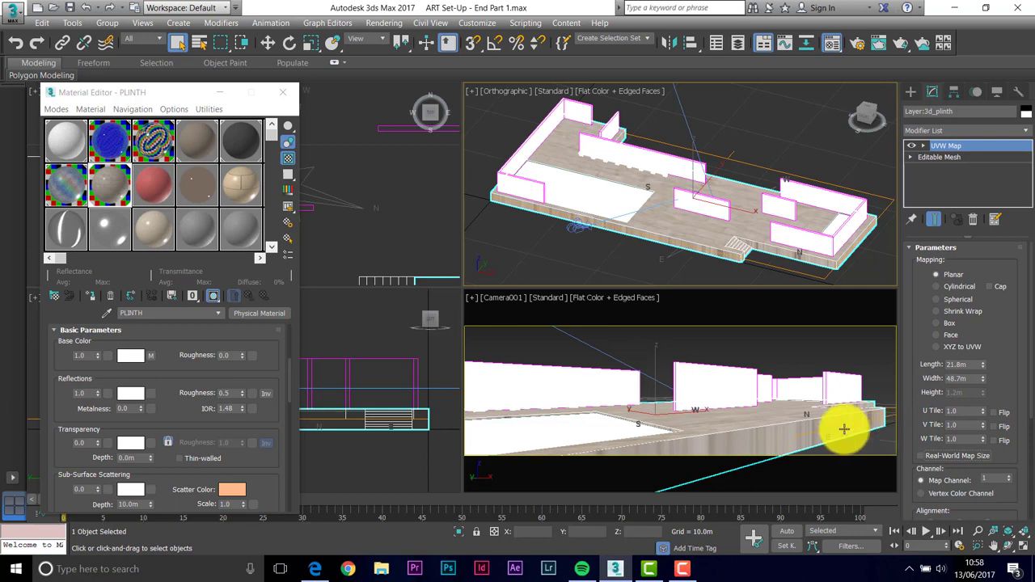
pyautogui.click(936, 324)
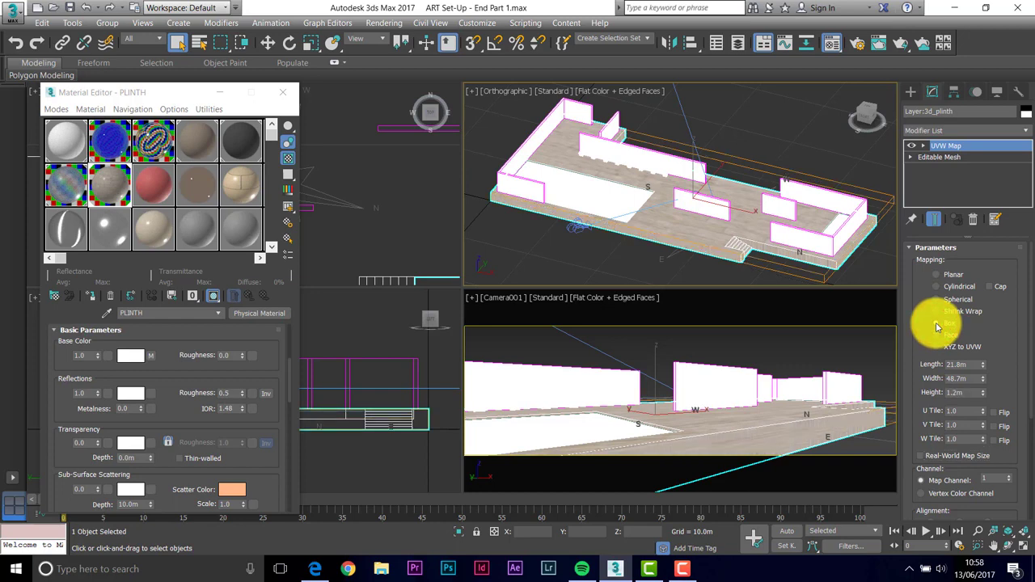
# Set the plinth's UVW Map size to length 4.2 m, width 5.6 m and height 4.2 m.
pyautogui.click(969, 365)
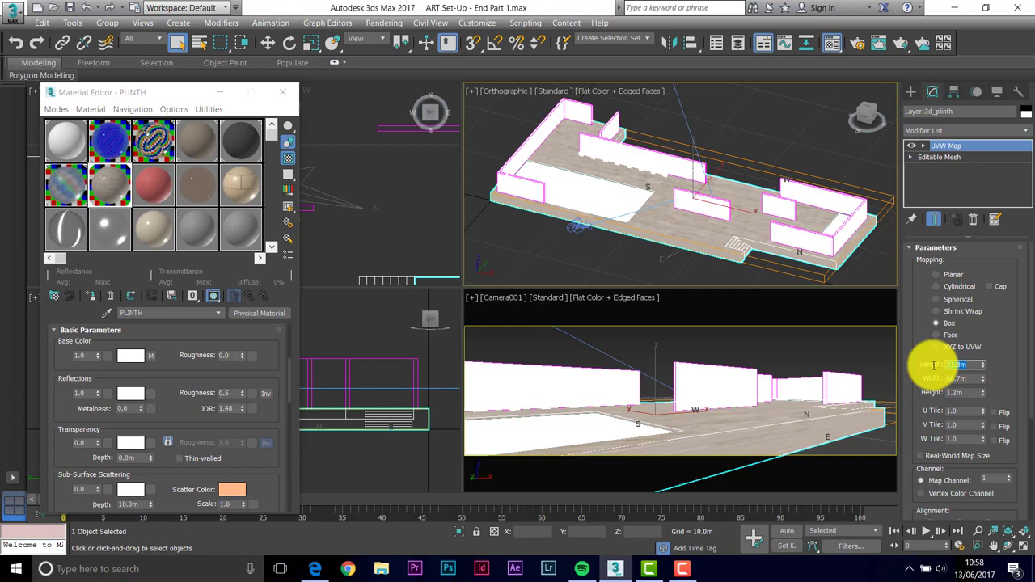
pyautogui.click(975, 379)
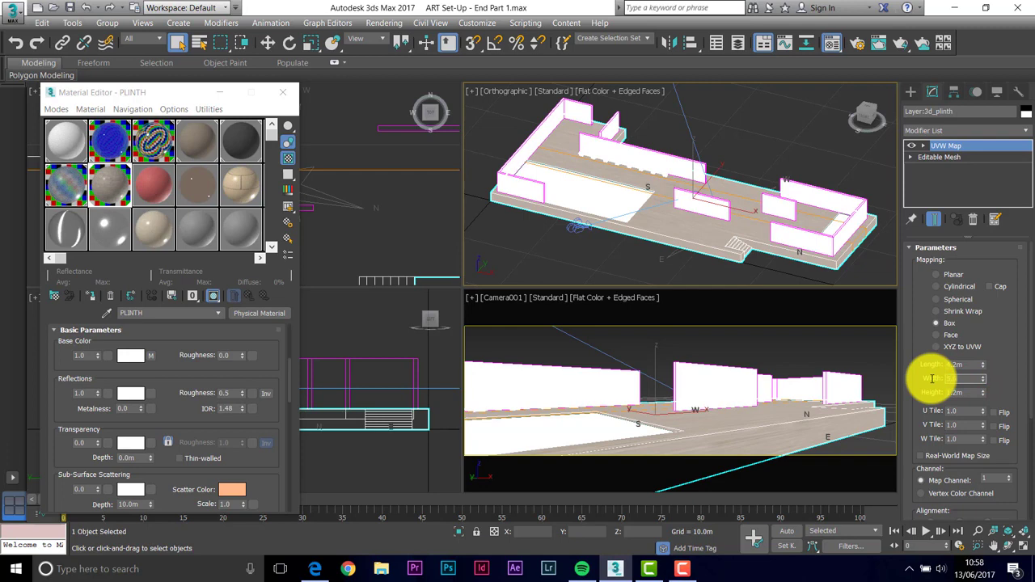
pyautogui.write('5.6')
pyautogui.click(968, 393)
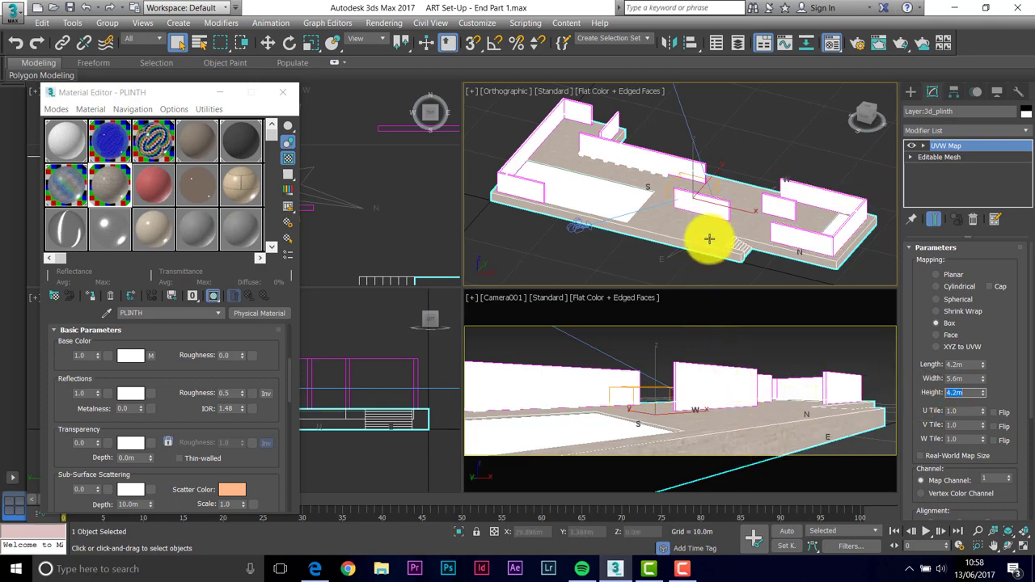
# Examine the scale and joints of the stone texture on the plinth's floor and edge near the steps.
pyautogui.scroll(3, 709, 239)
pyautogui.scroll(2, 705, 237)
pyautogui.scroll(-2, 661, 231)
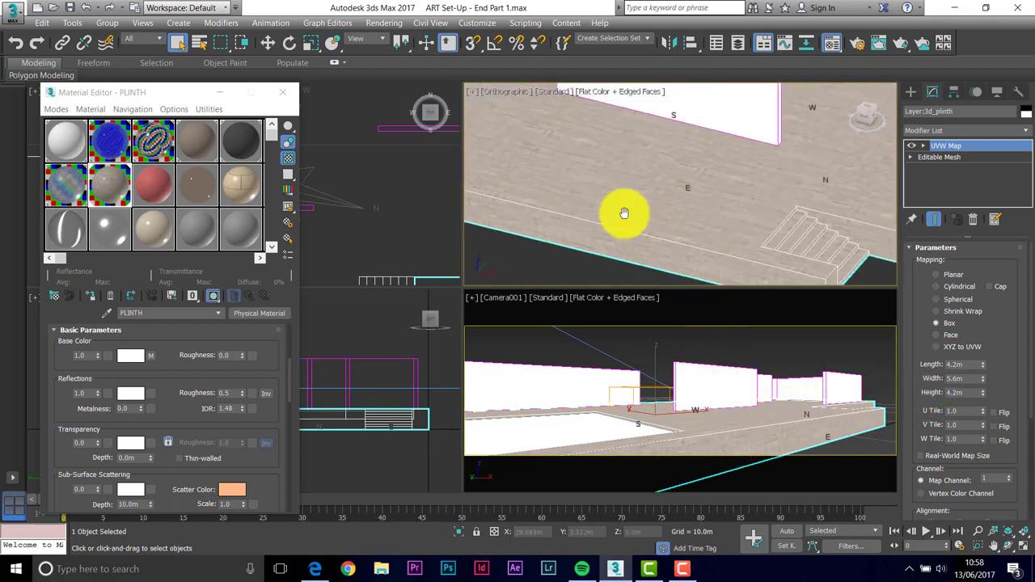
pyautogui.moveTo(624, 214); pyautogui.dragTo(611, 190, button='middle')
pyautogui.scroll(5, 691, 231)
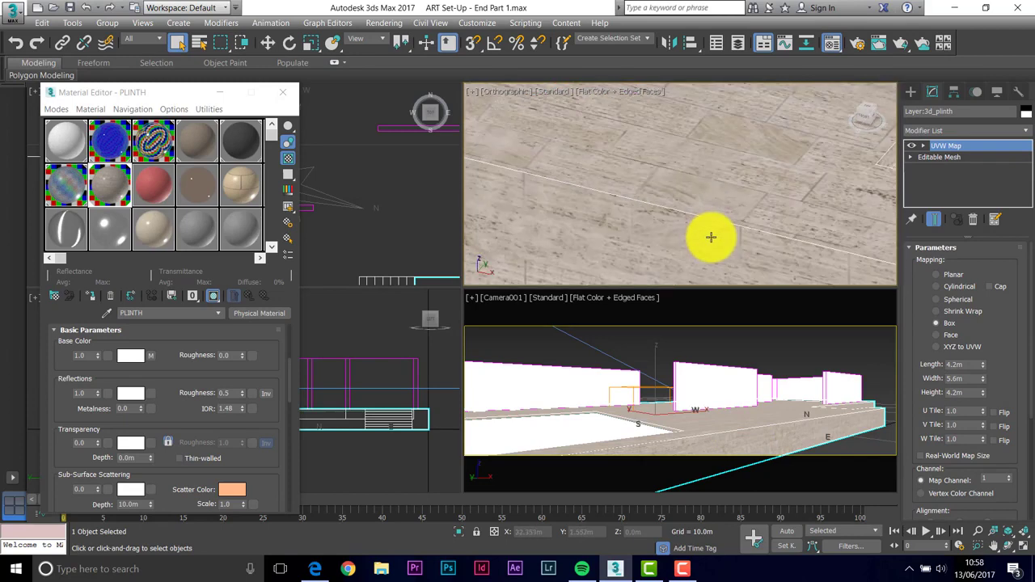
pyautogui.scroll(-5, 724, 228)
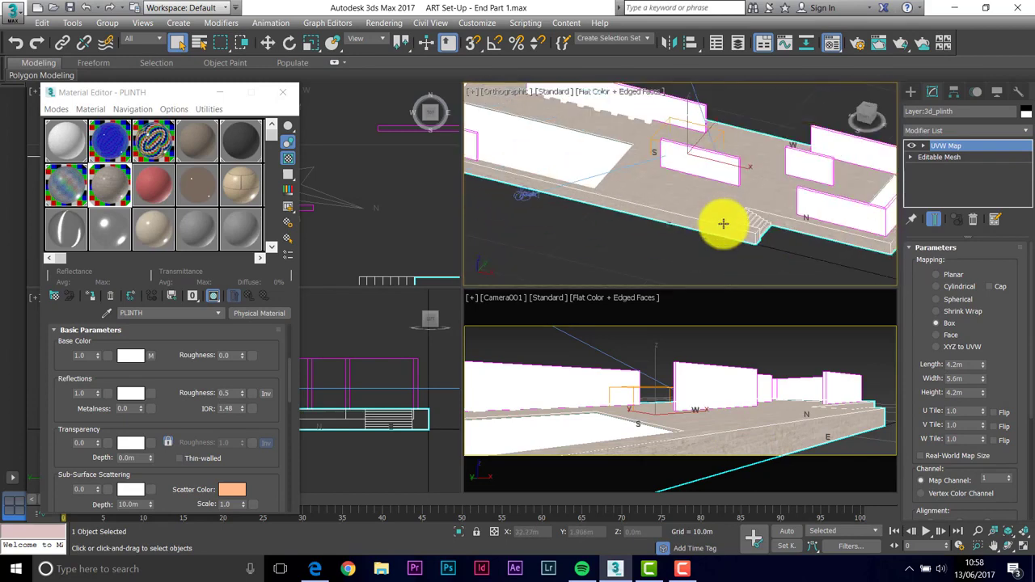
pyautogui.scroll(-2, 718, 203)
pyautogui.moveTo(709, 188); pyautogui.dragTo(708, 219, button='middle')
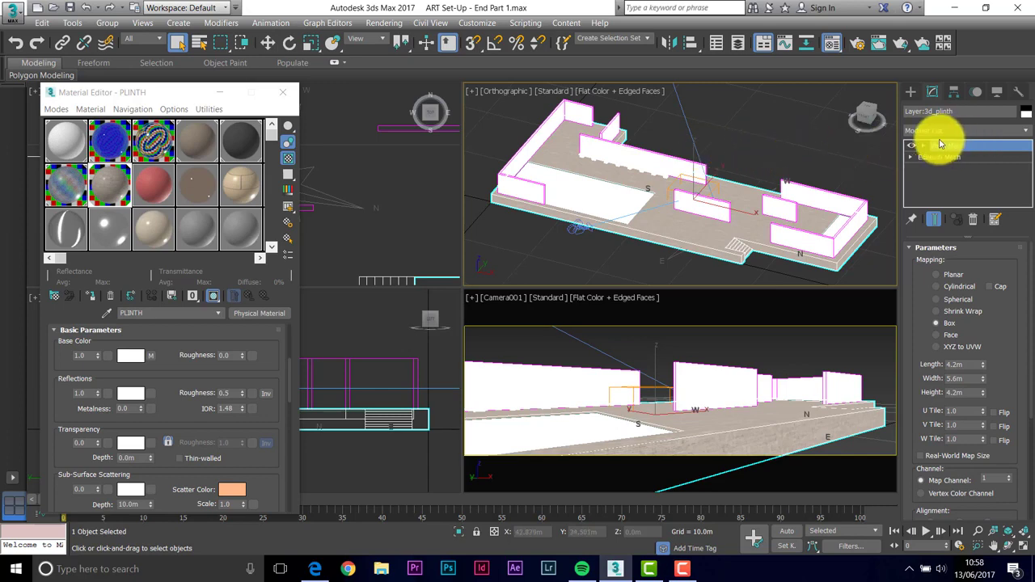
# Move the plinth's UVW Map gizmo about 1.1 m along X and 0.5 m along Y to shift the stone texture.
pyautogui.click(990, 147)
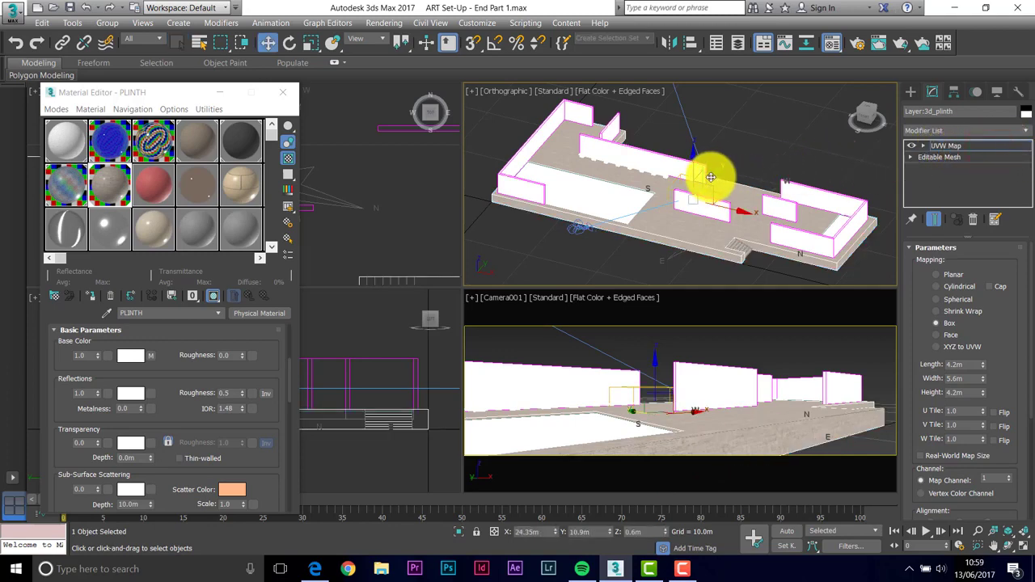
pyautogui.scroll(6, 713, 194)
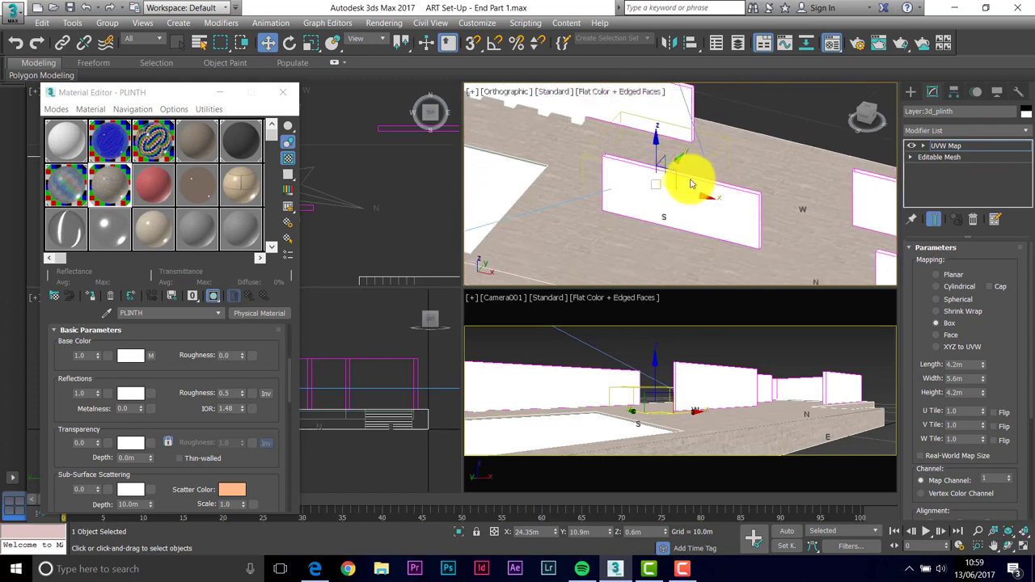
pyautogui.moveTo(706, 197); pyautogui.dragTo(725, 205)
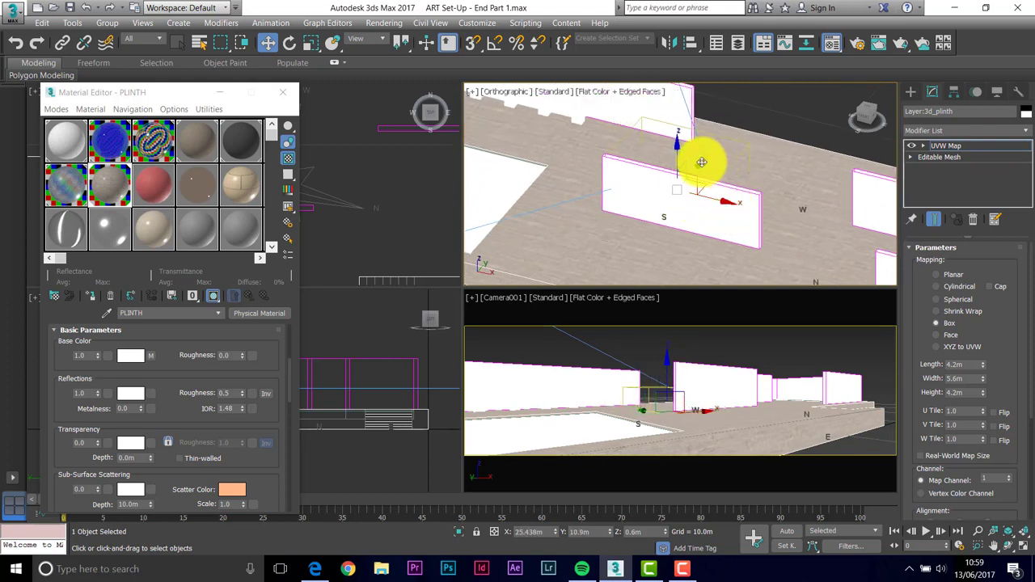
pyautogui.moveTo(699, 164)
pyautogui.mouseDown()
pyautogui.moveTo(723, 146)
pyautogui.moveTo(710, 157)
pyautogui.mouseUp()
pyautogui.moveTo(620, 219); pyautogui.dragTo(639, 186, button='middle')
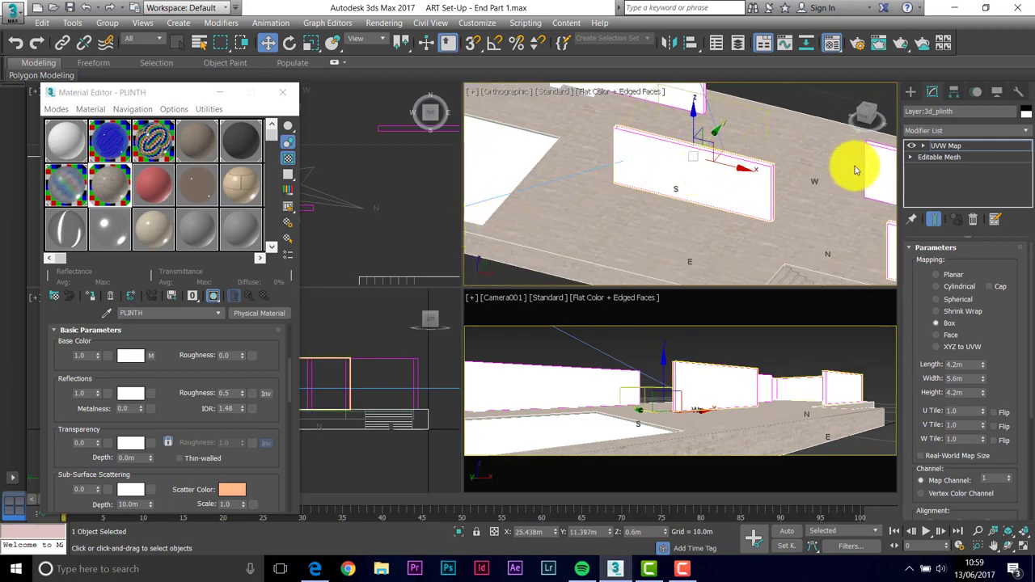
pyautogui.click(984, 148)
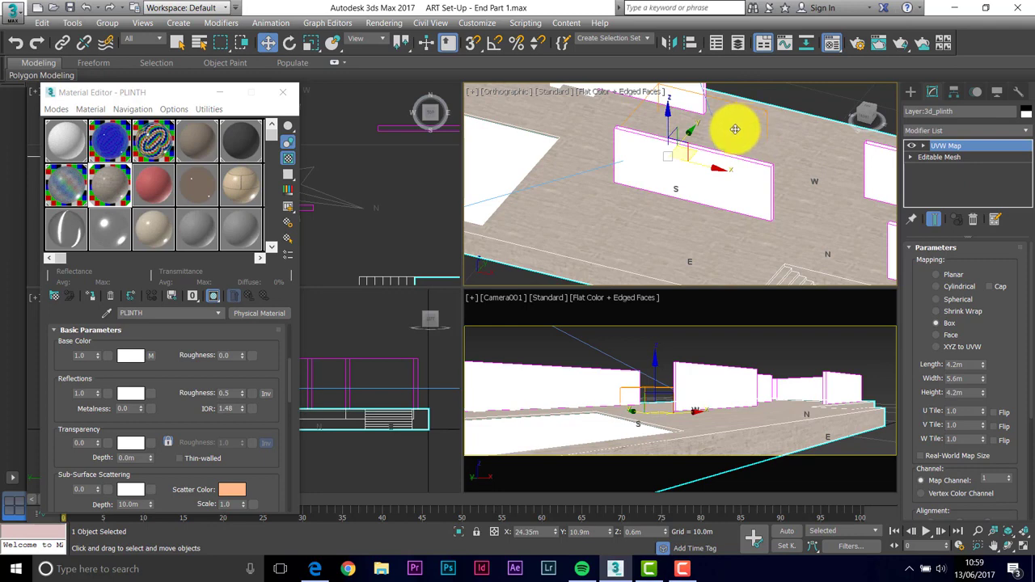
# Select the 3d_seat_travertine bench beside the long wall and assign the PLINTH material to it.
pyautogui.moveTo(712, 134); pyautogui.dragTo(746, 210, button='middle')
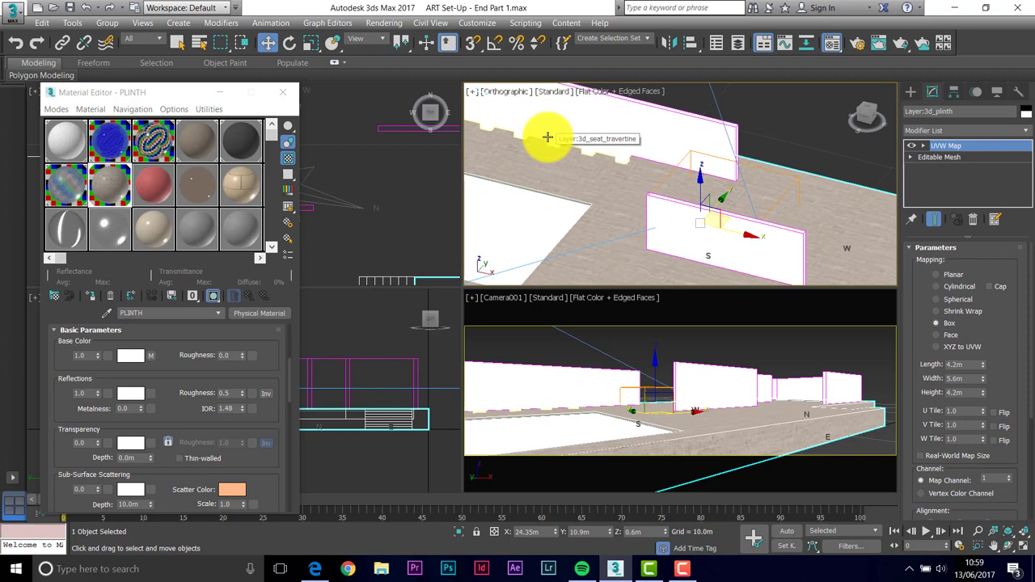
pyautogui.click(587, 150)
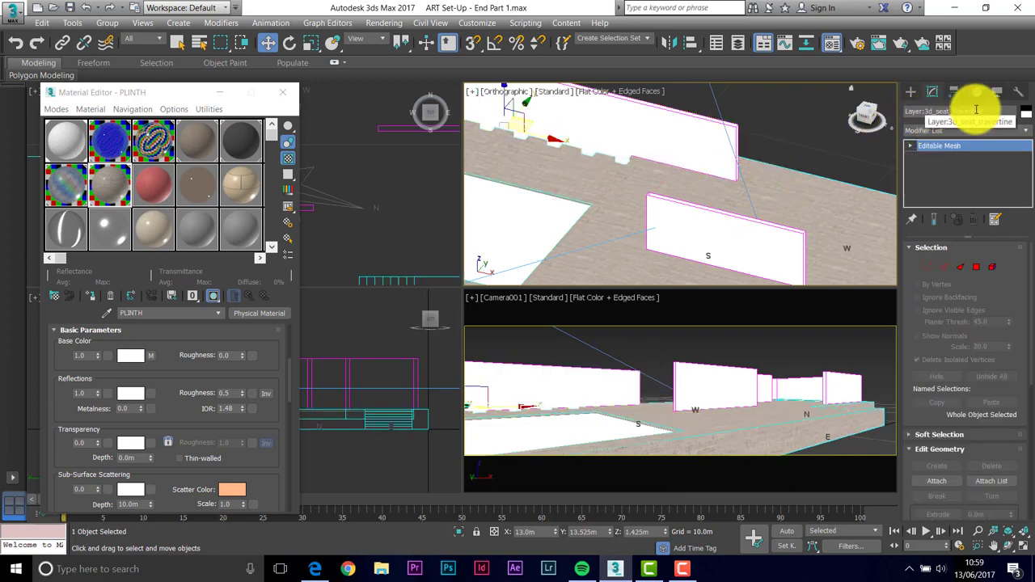
pyautogui.click(89, 297)
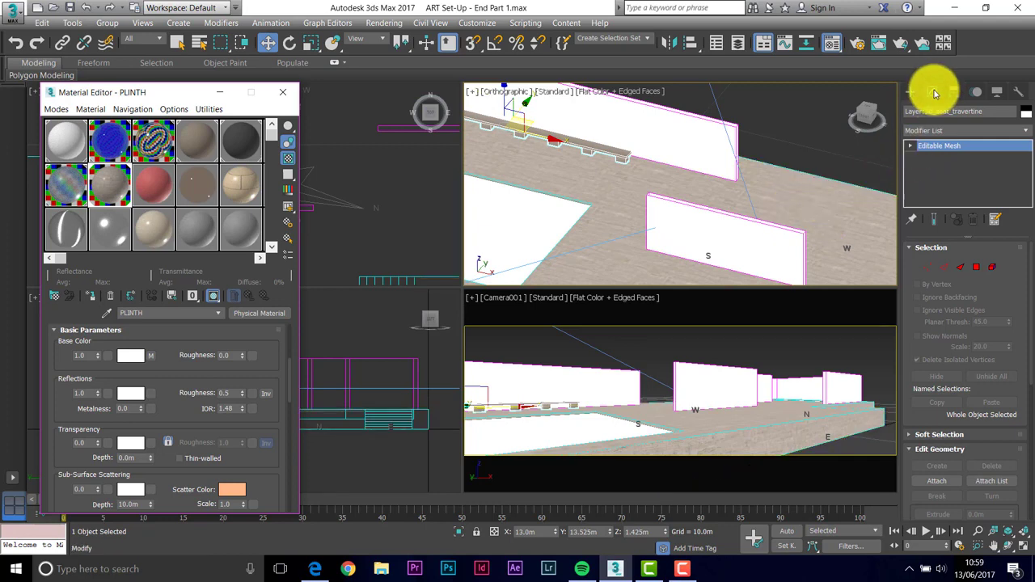
# Add a UVW Map modifier to the travertine seat.
pyautogui.click(1026, 132)
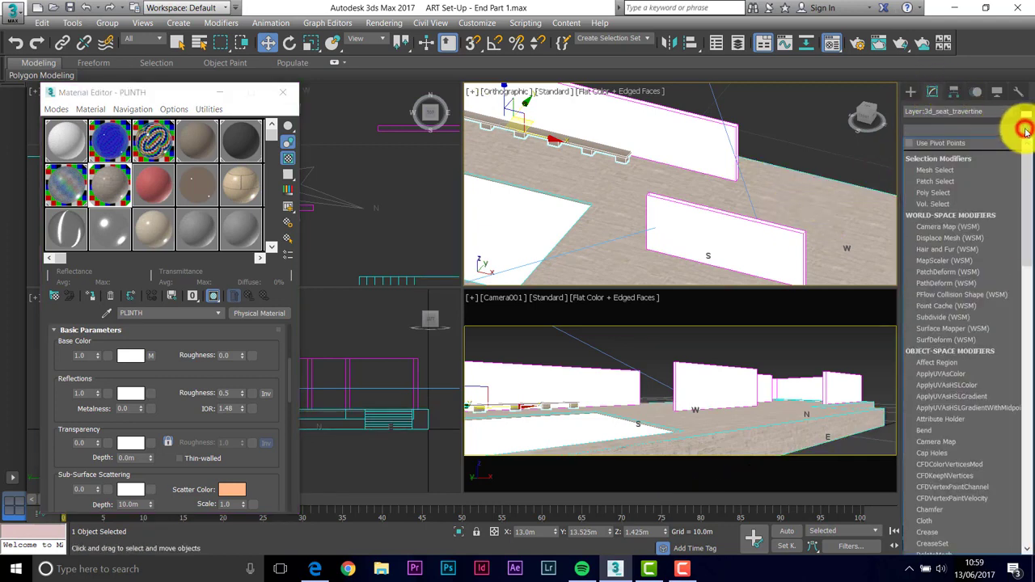
pyautogui.moveTo(1026, 174); pyautogui.dragTo(1019, 481)
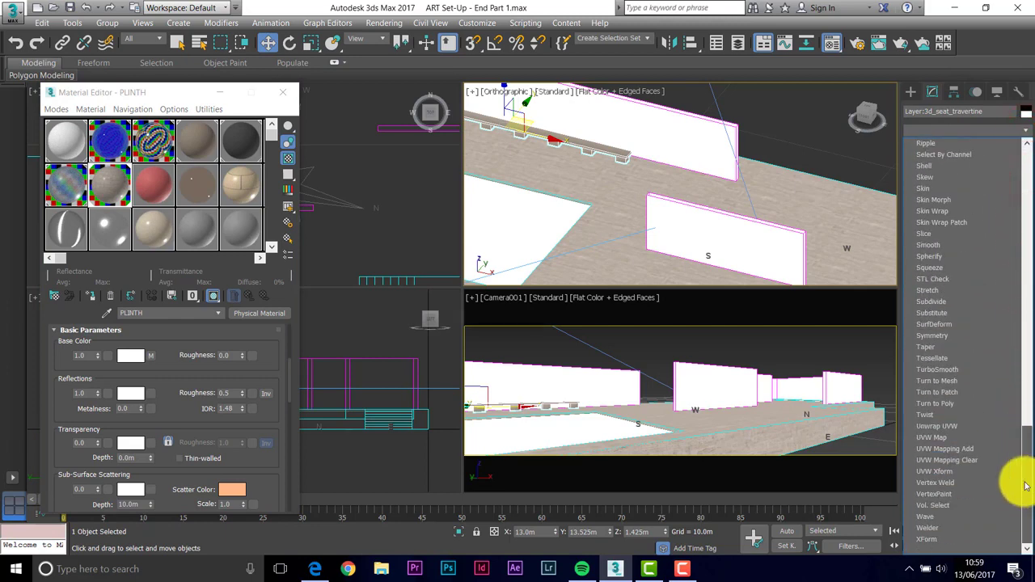
pyautogui.click(928, 437)
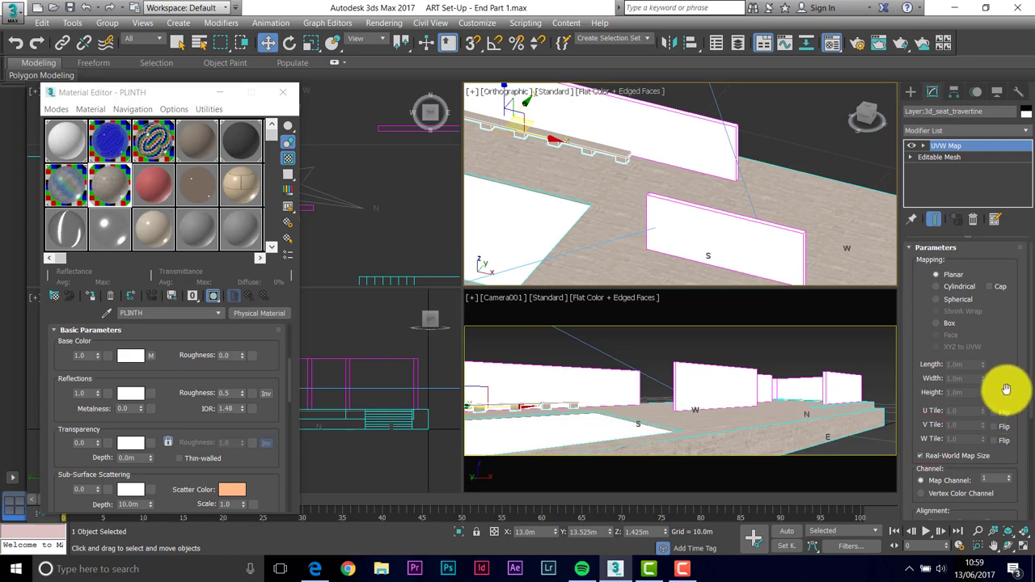
# Acquire the plinth's UVW mapping for the travertine seat's UVW Map modifier, using the Acquire Absolute option.
pyautogui.moveTo(1008, 393); pyautogui.dragTo(1010, 213)
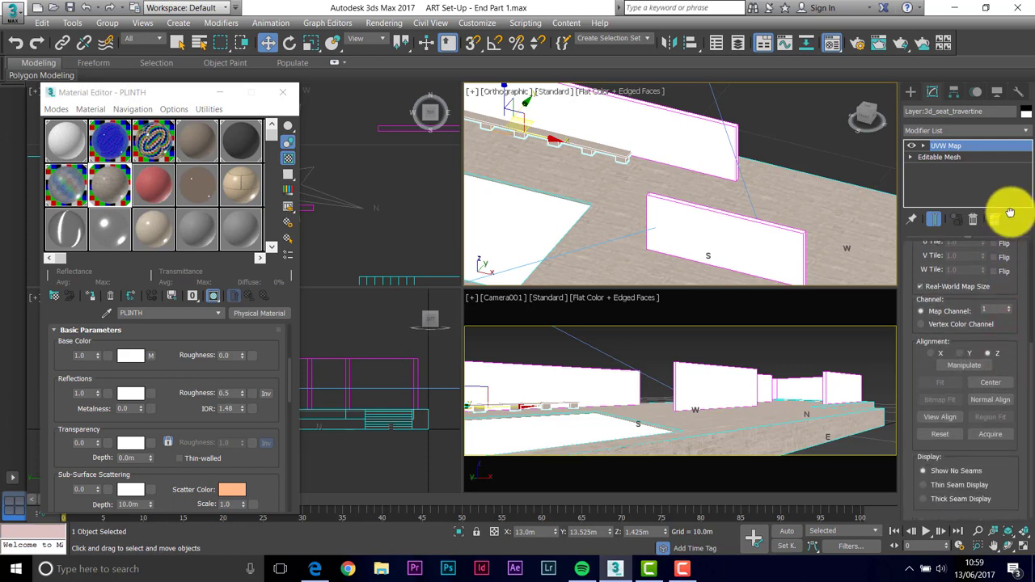
pyautogui.click(990, 434)
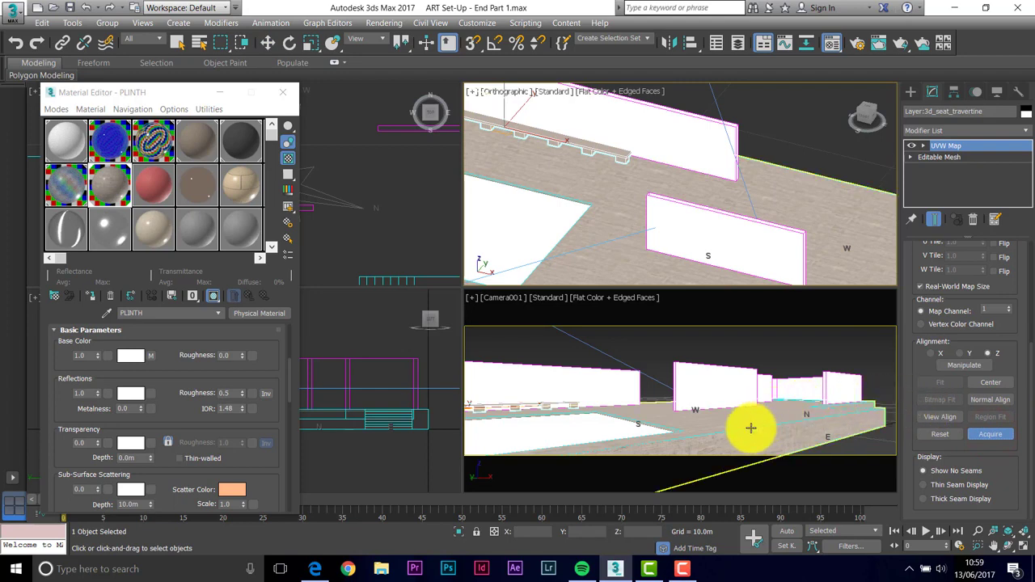
pyautogui.click(751, 428)
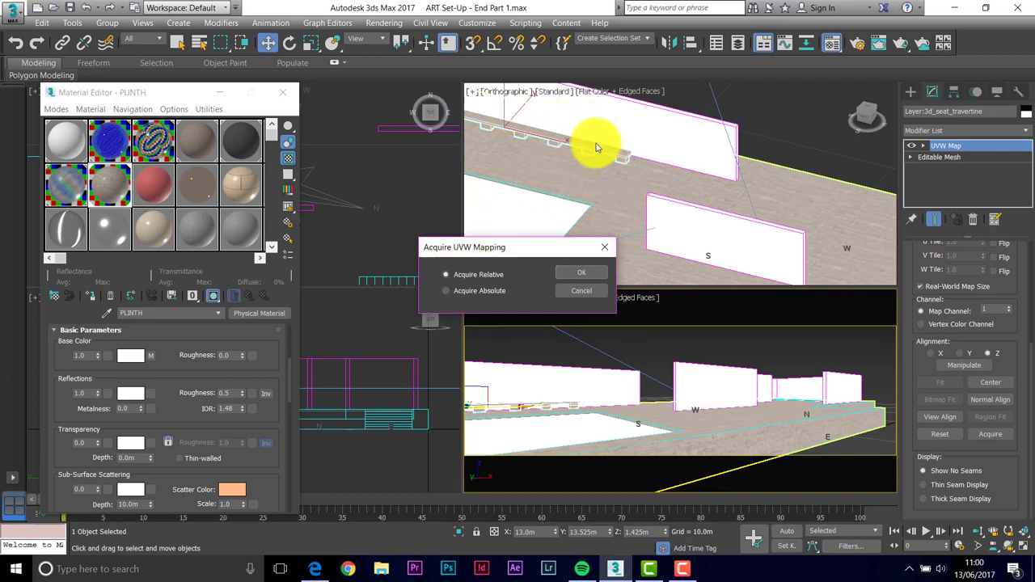
pyautogui.click(447, 292)
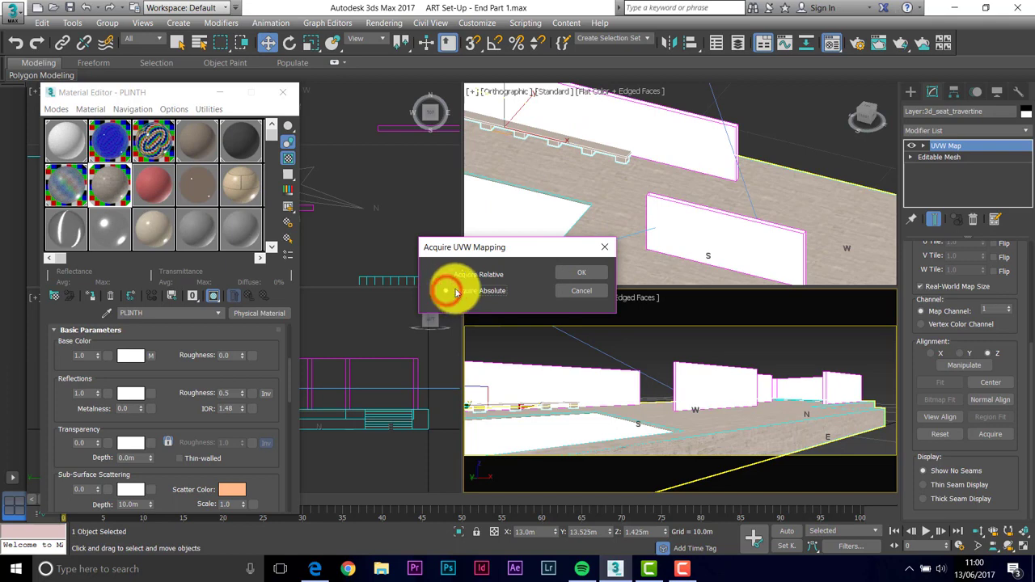
pyautogui.click(585, 274)
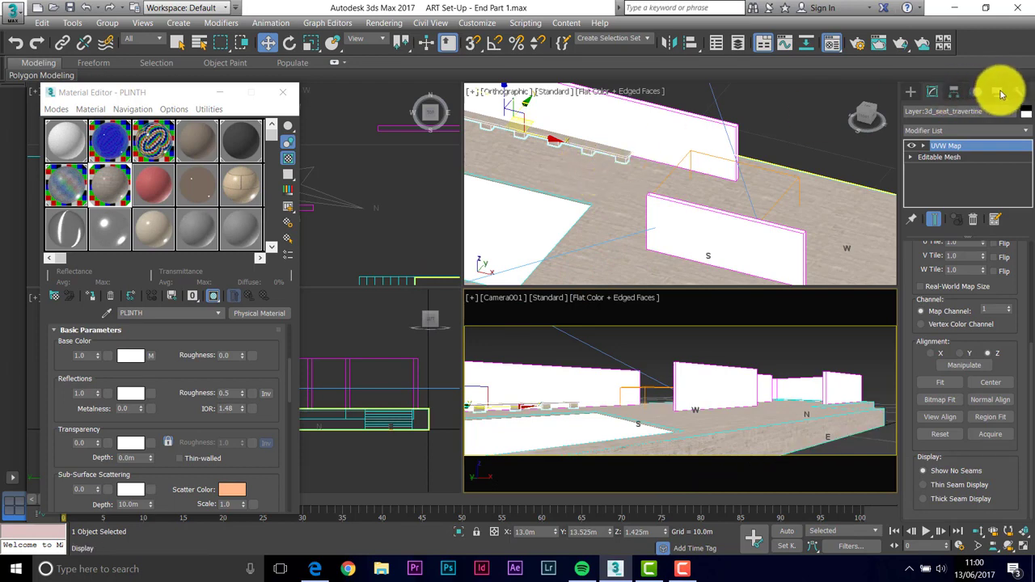
# Hide the travertine seat and the stone plinth.
pyautogui.click(999, 93)
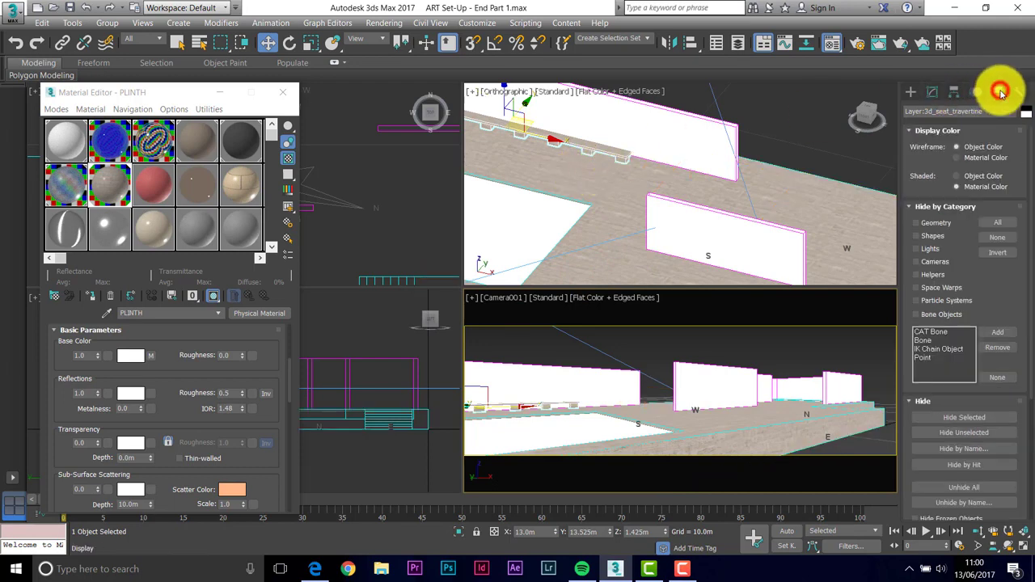
pyautogui.click(958, 418)
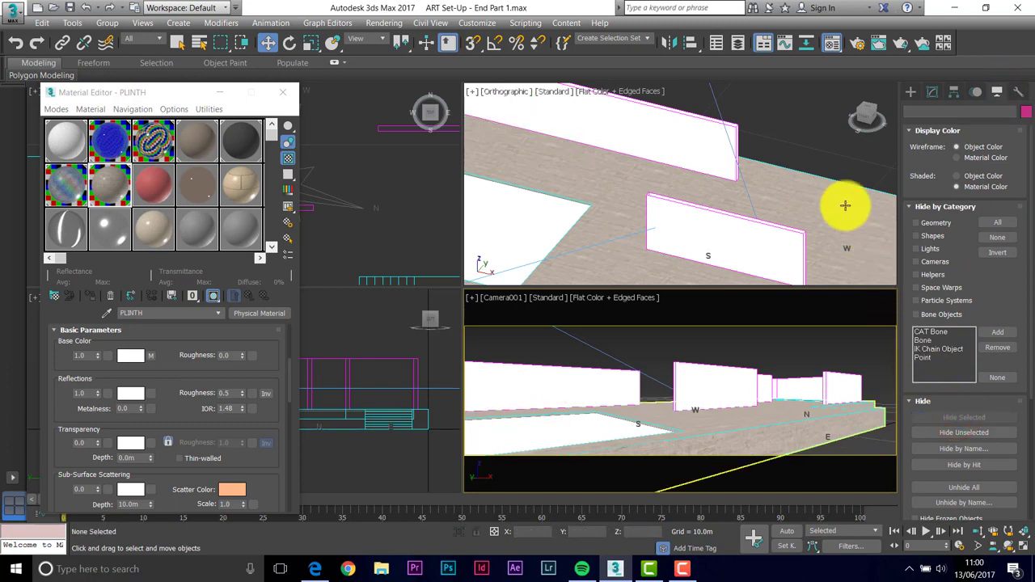
pyautogui.click(845, 207)
pyautogui.click(964, 419)
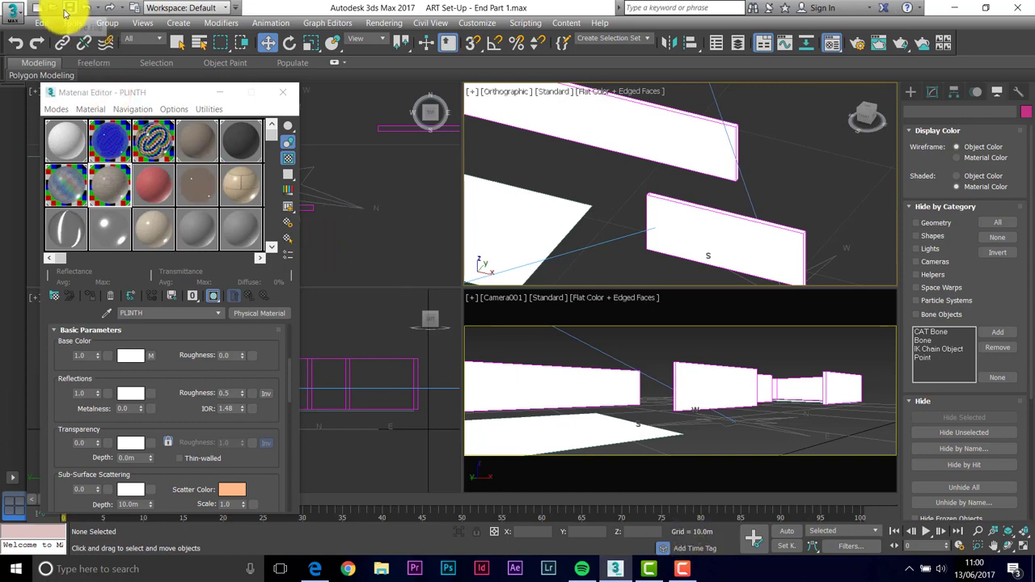
# Save the scene as ART Set-Up - End Part 2.max in the ART folder, replacing the existing file.
pyautogui.click(13, 13)
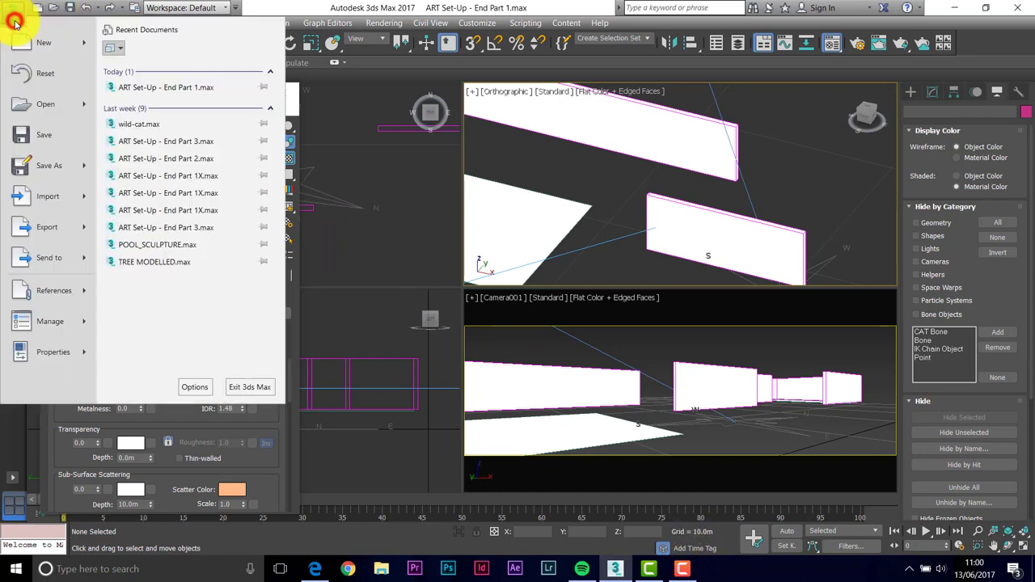
pyautogui.click(56, 165)
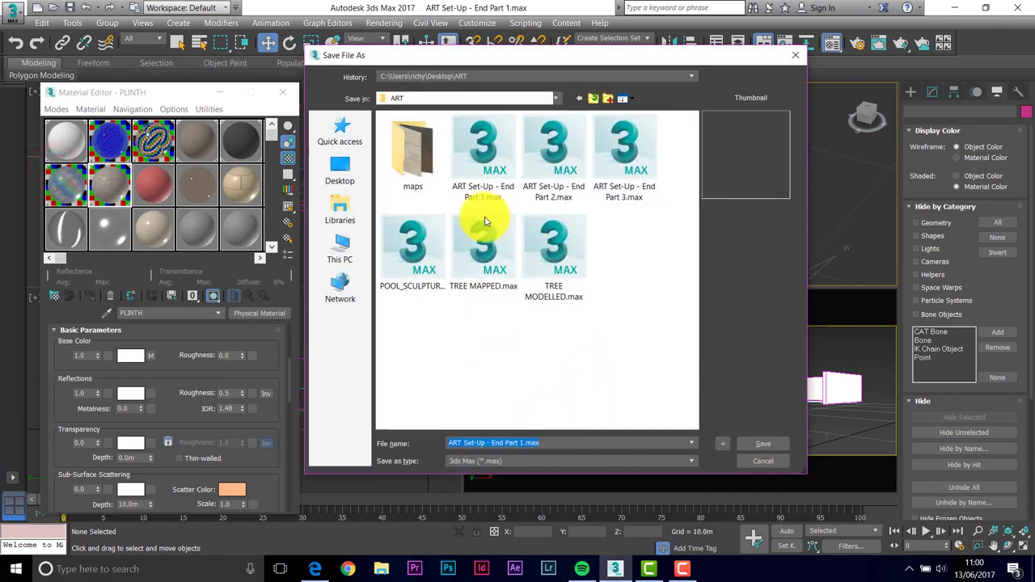
pyautogui.click(554, 160)
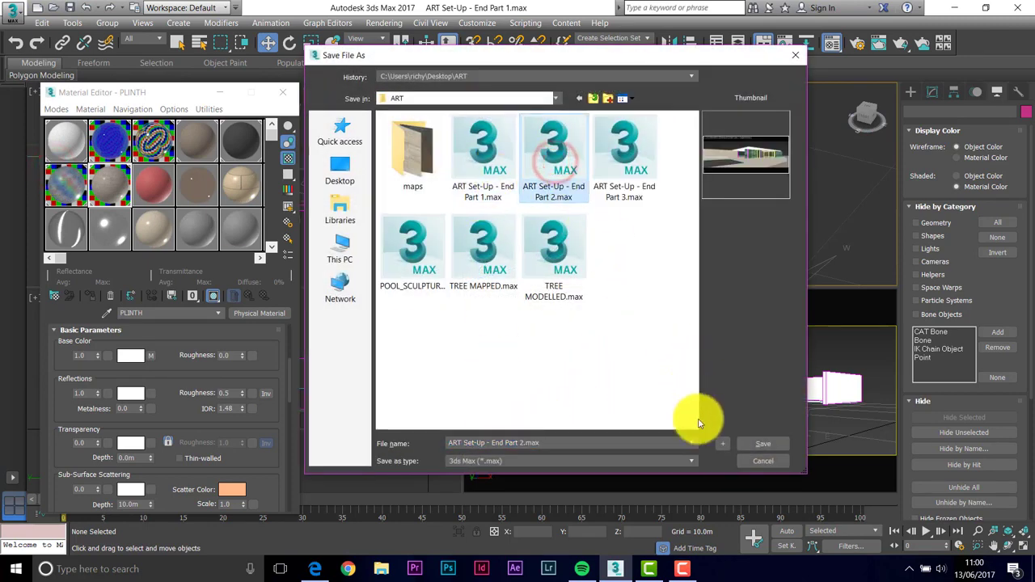
pyautogui.click(759, 444)
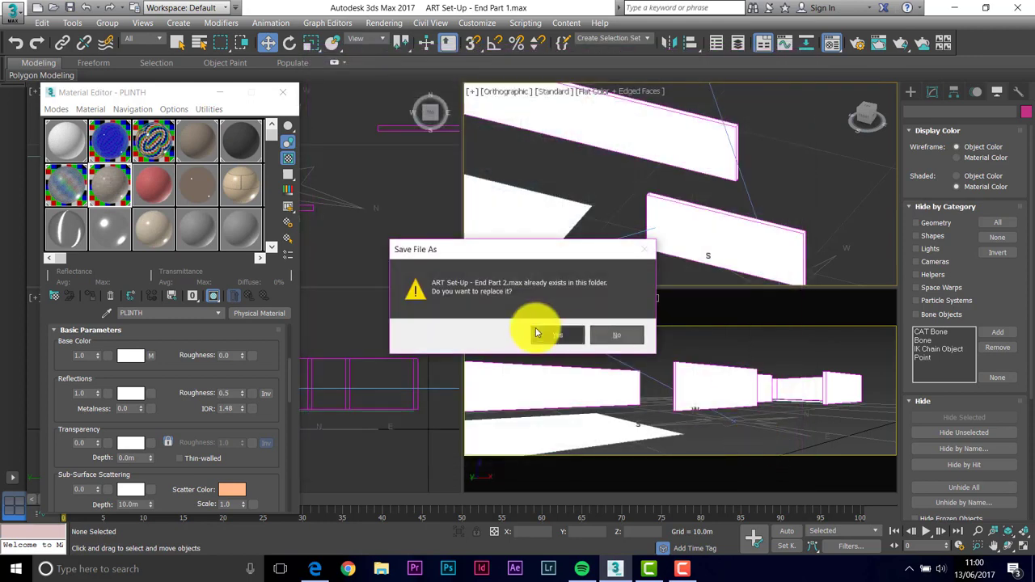
pyautogui.click(562, 335)
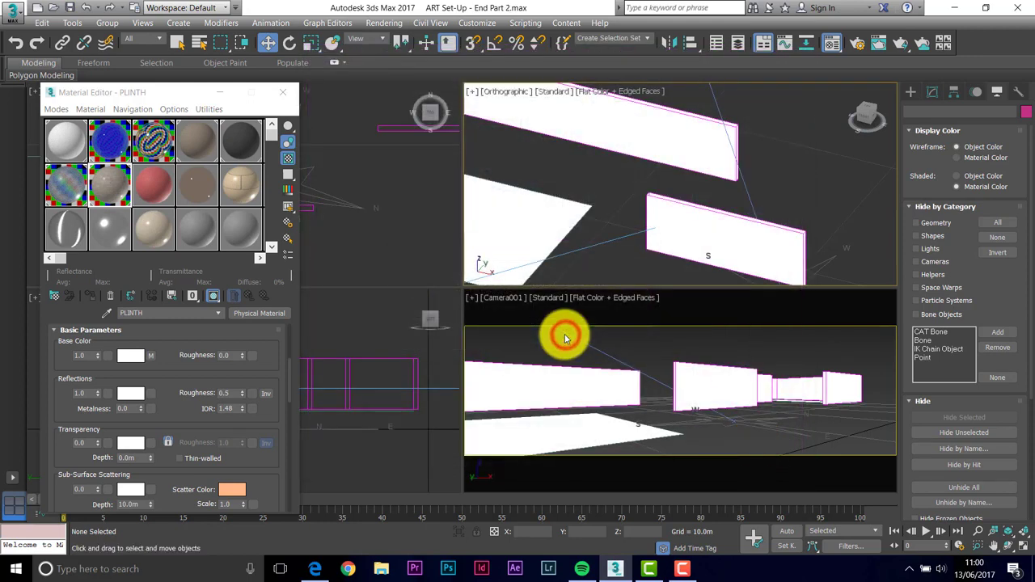